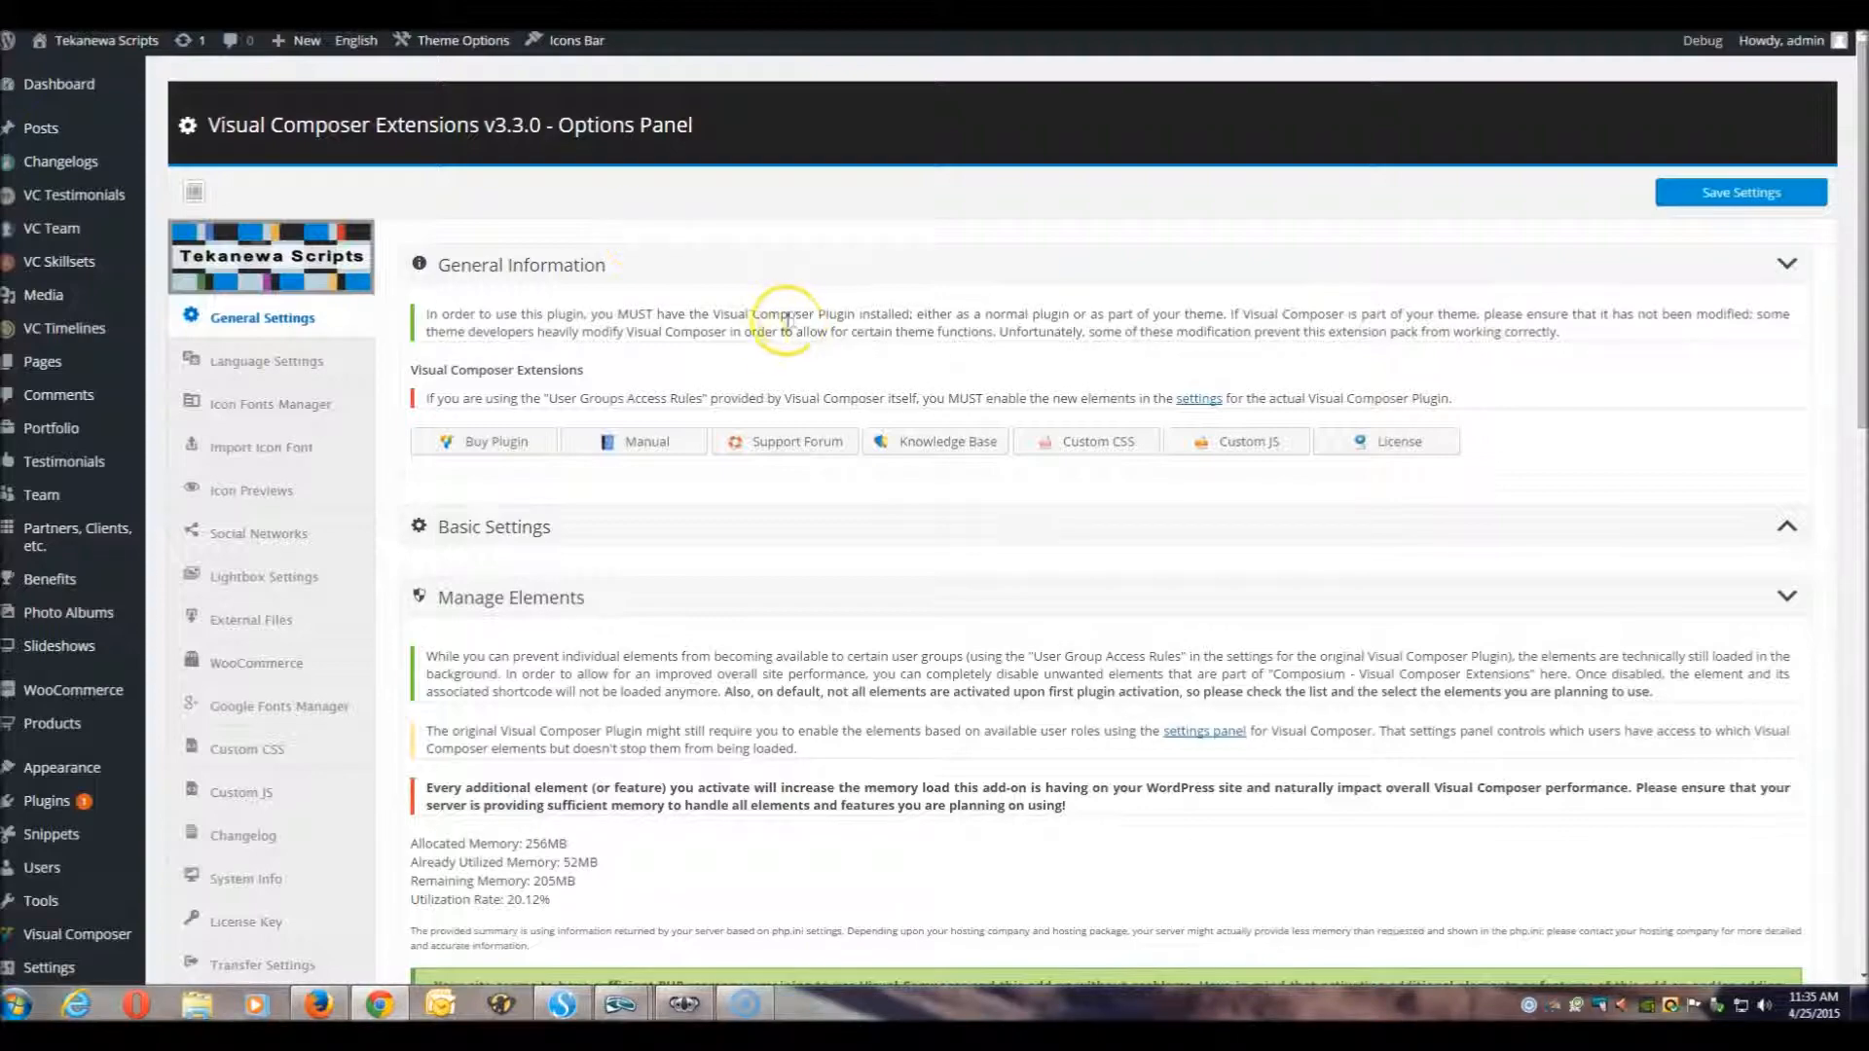
Step: Switch the Enable Google Fonts Manager option off and back on in the general settings
scroll(764, 384, down, 12)
scroll(764, 390, down, 2)
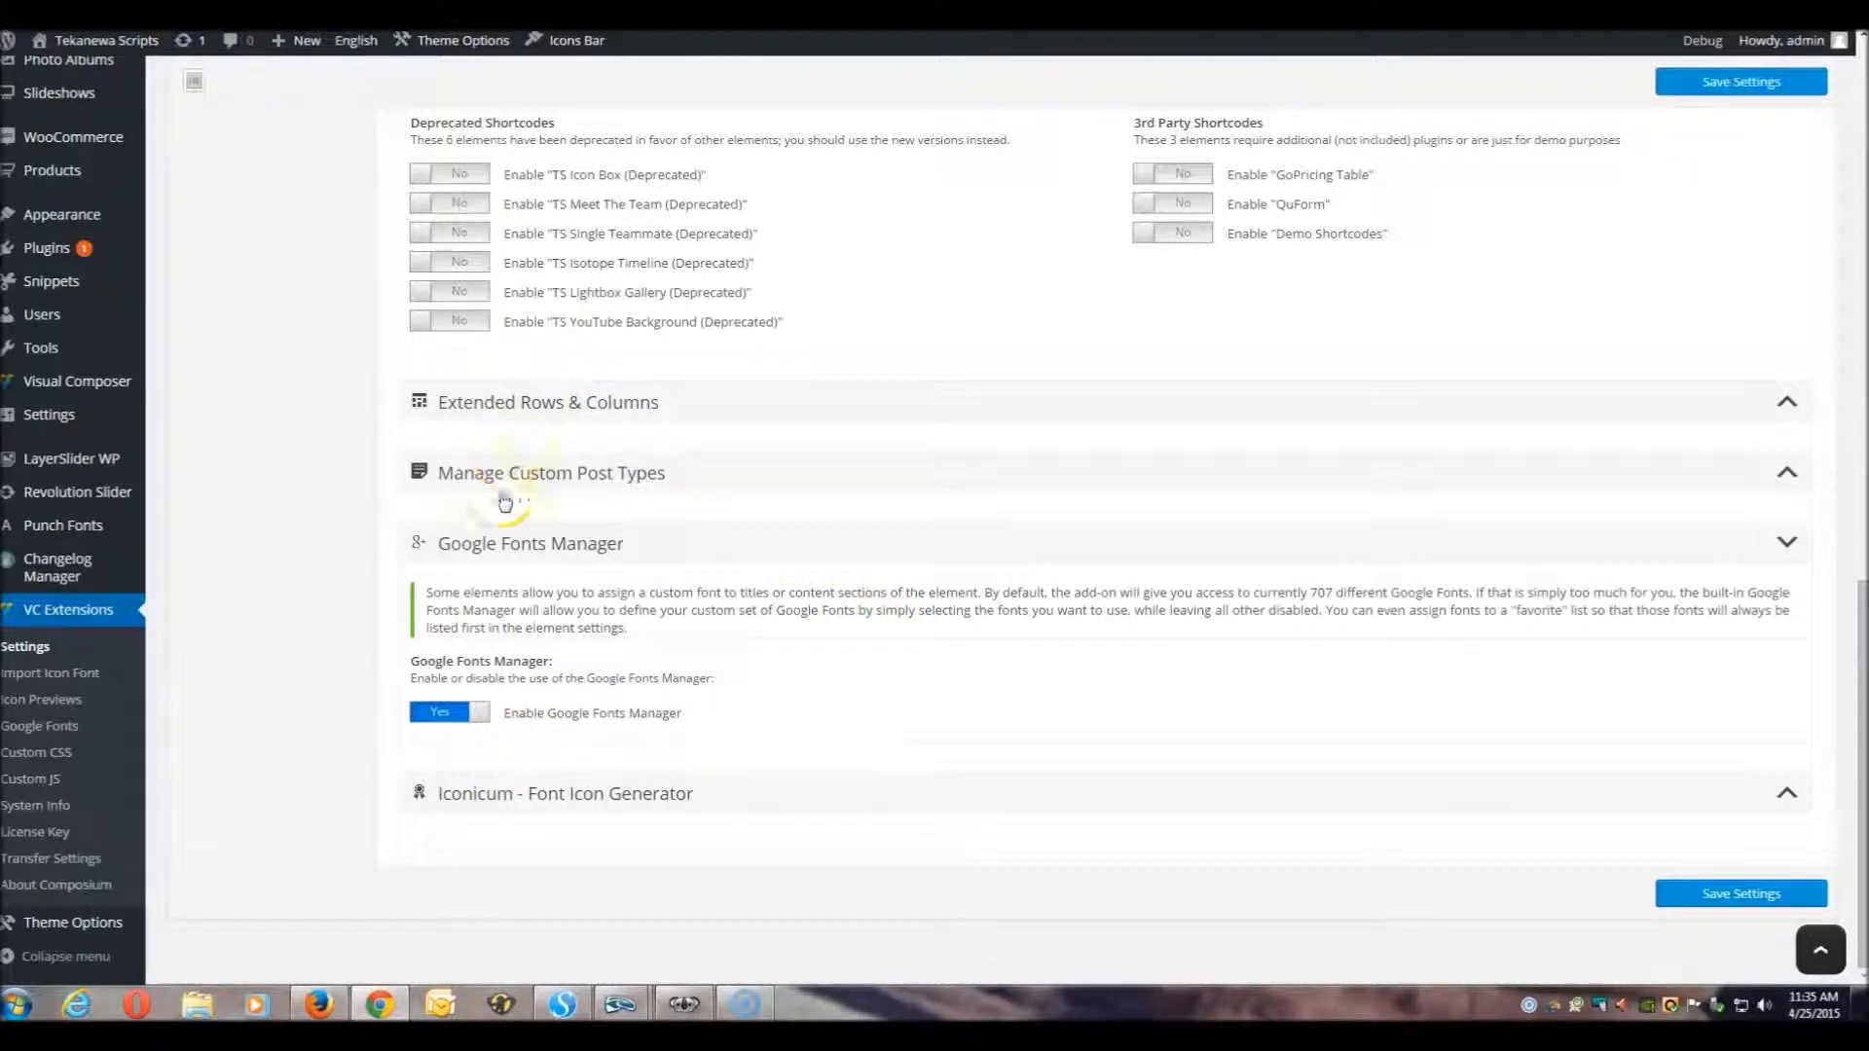
click(448, 720)
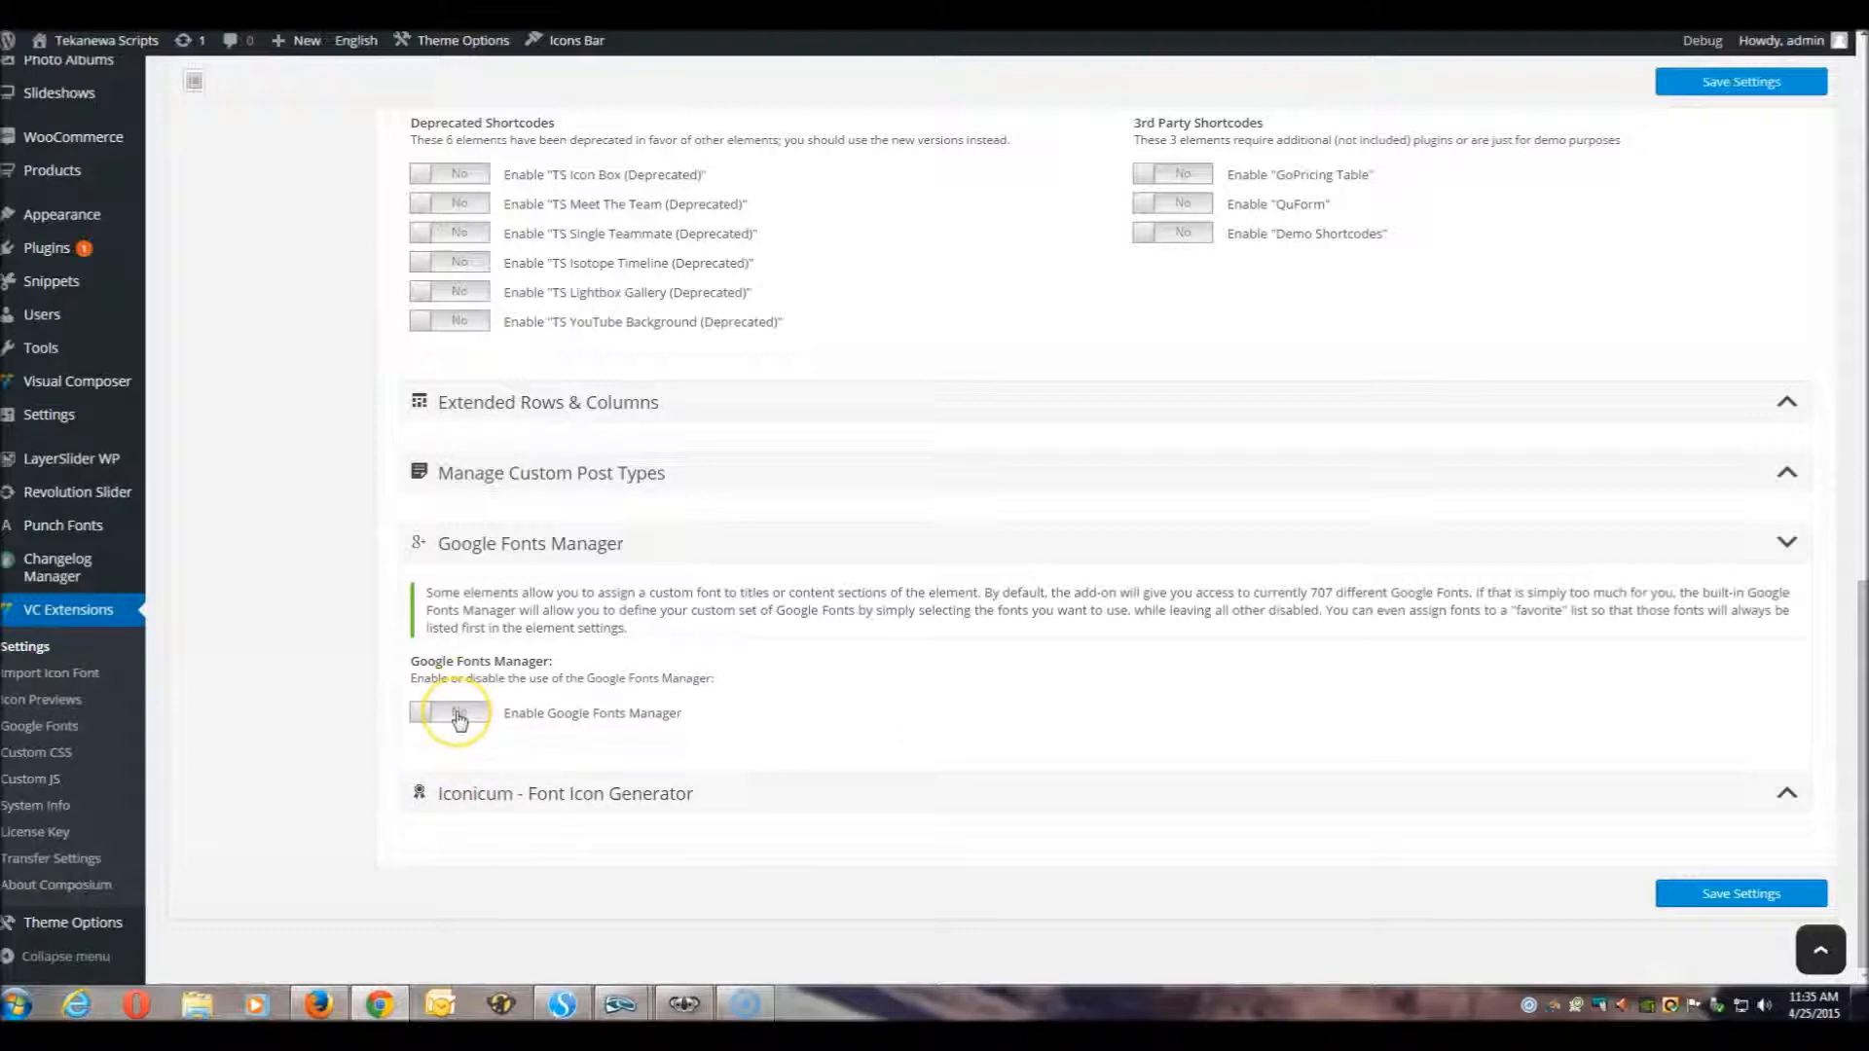
click(461, 721)
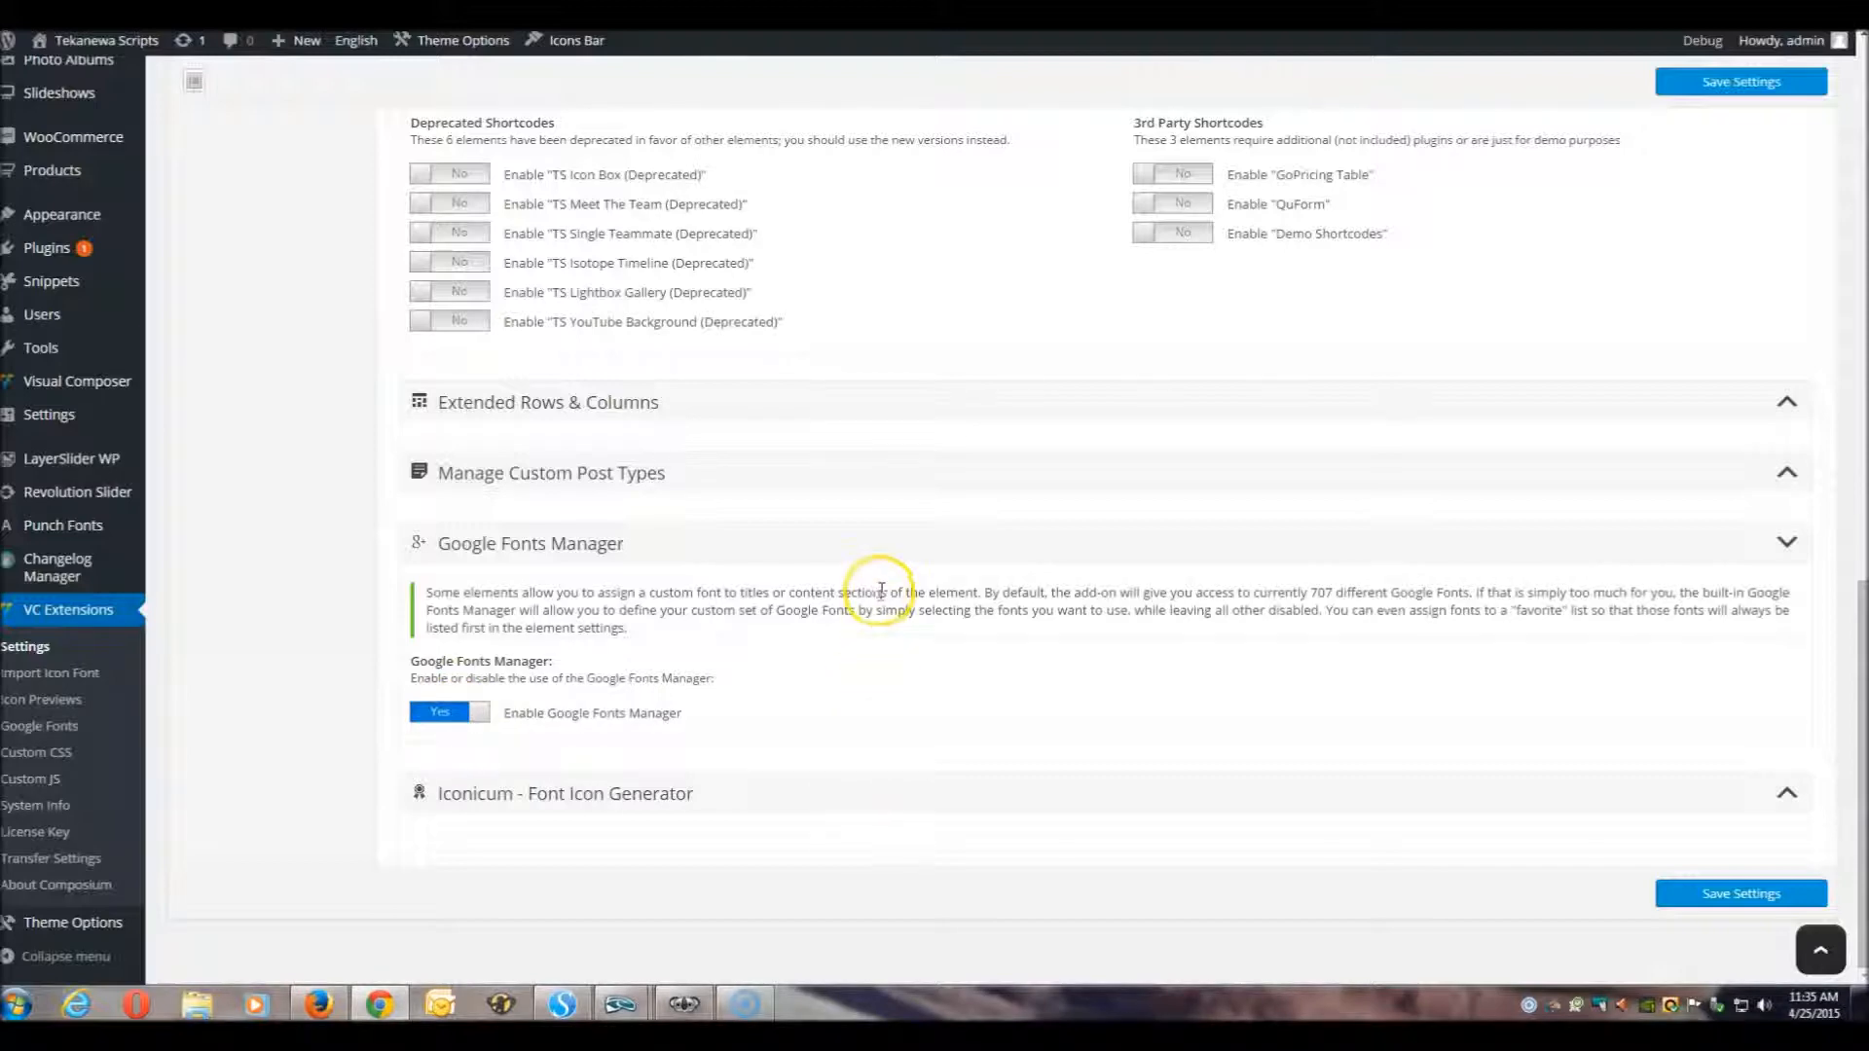
Step: Open the Google Fonts Manager page of the Visual Composer Extensions
scroll(876, 595, up, 15)
scroll(873, 600, up, 2)
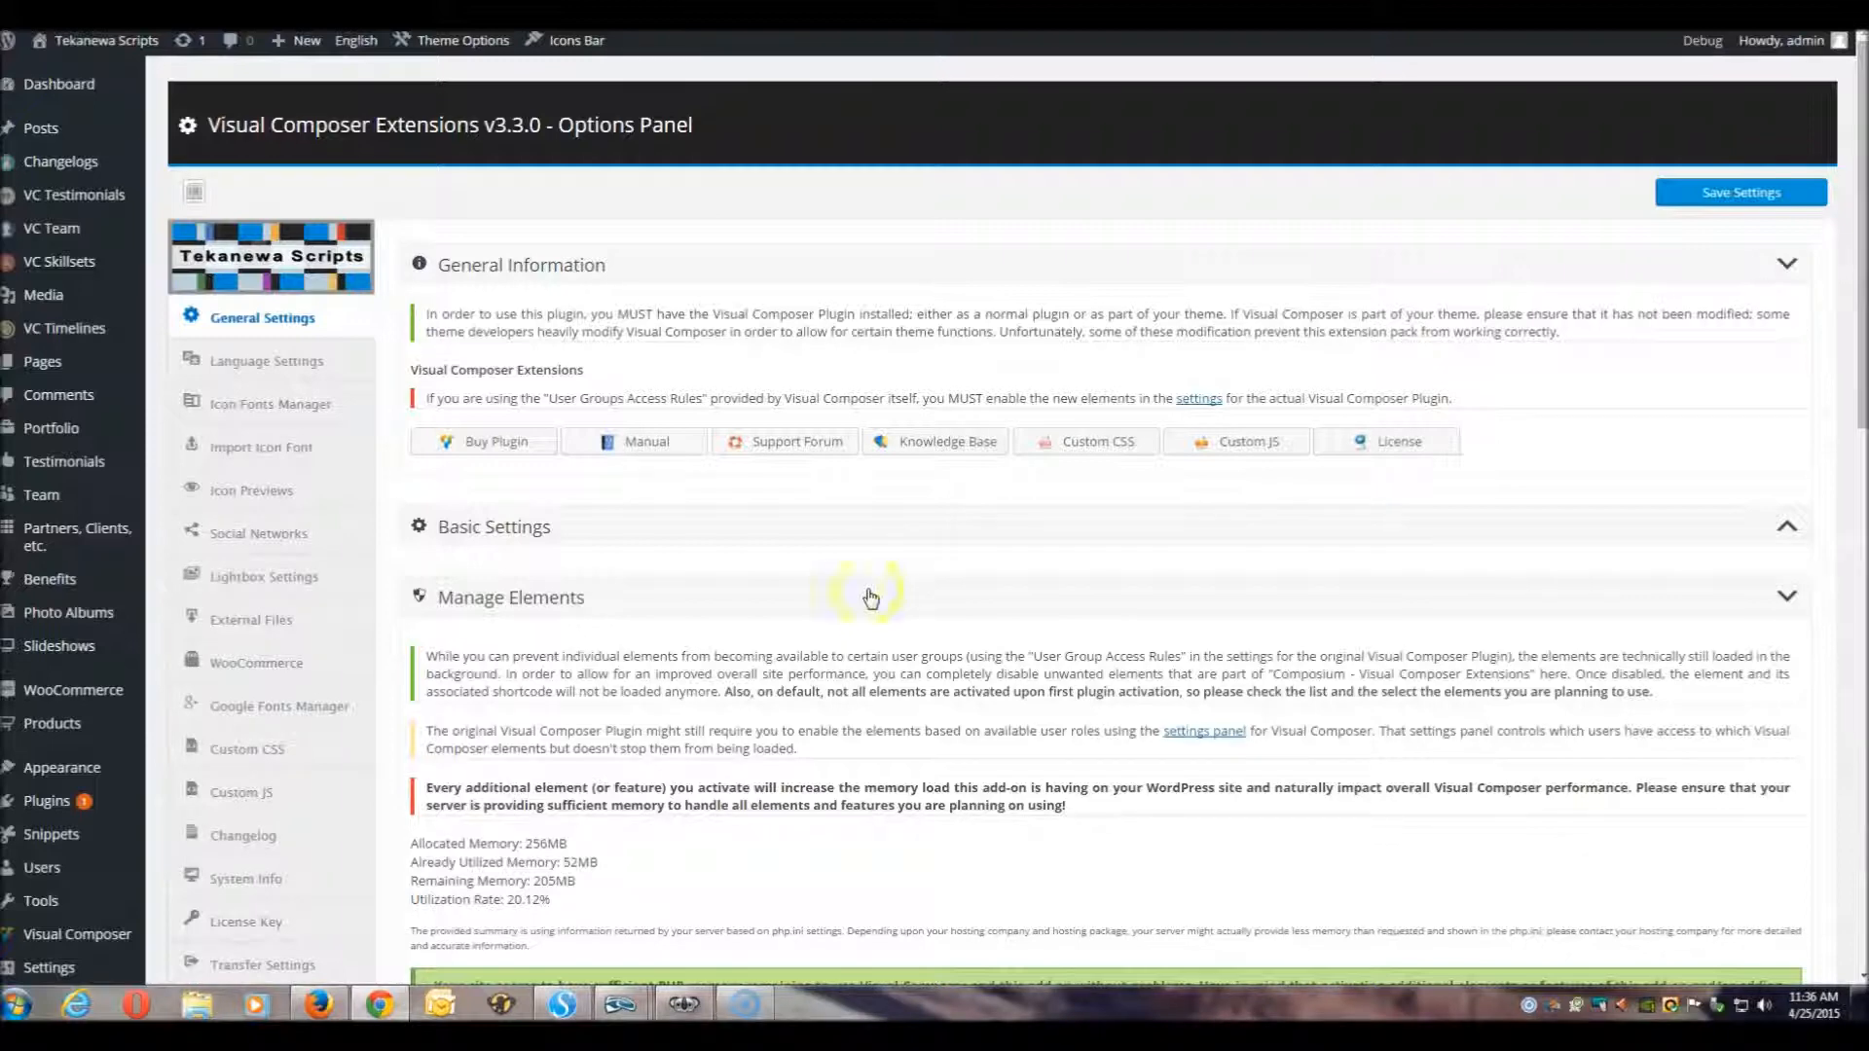
click(294, 710)
click(317, 711)
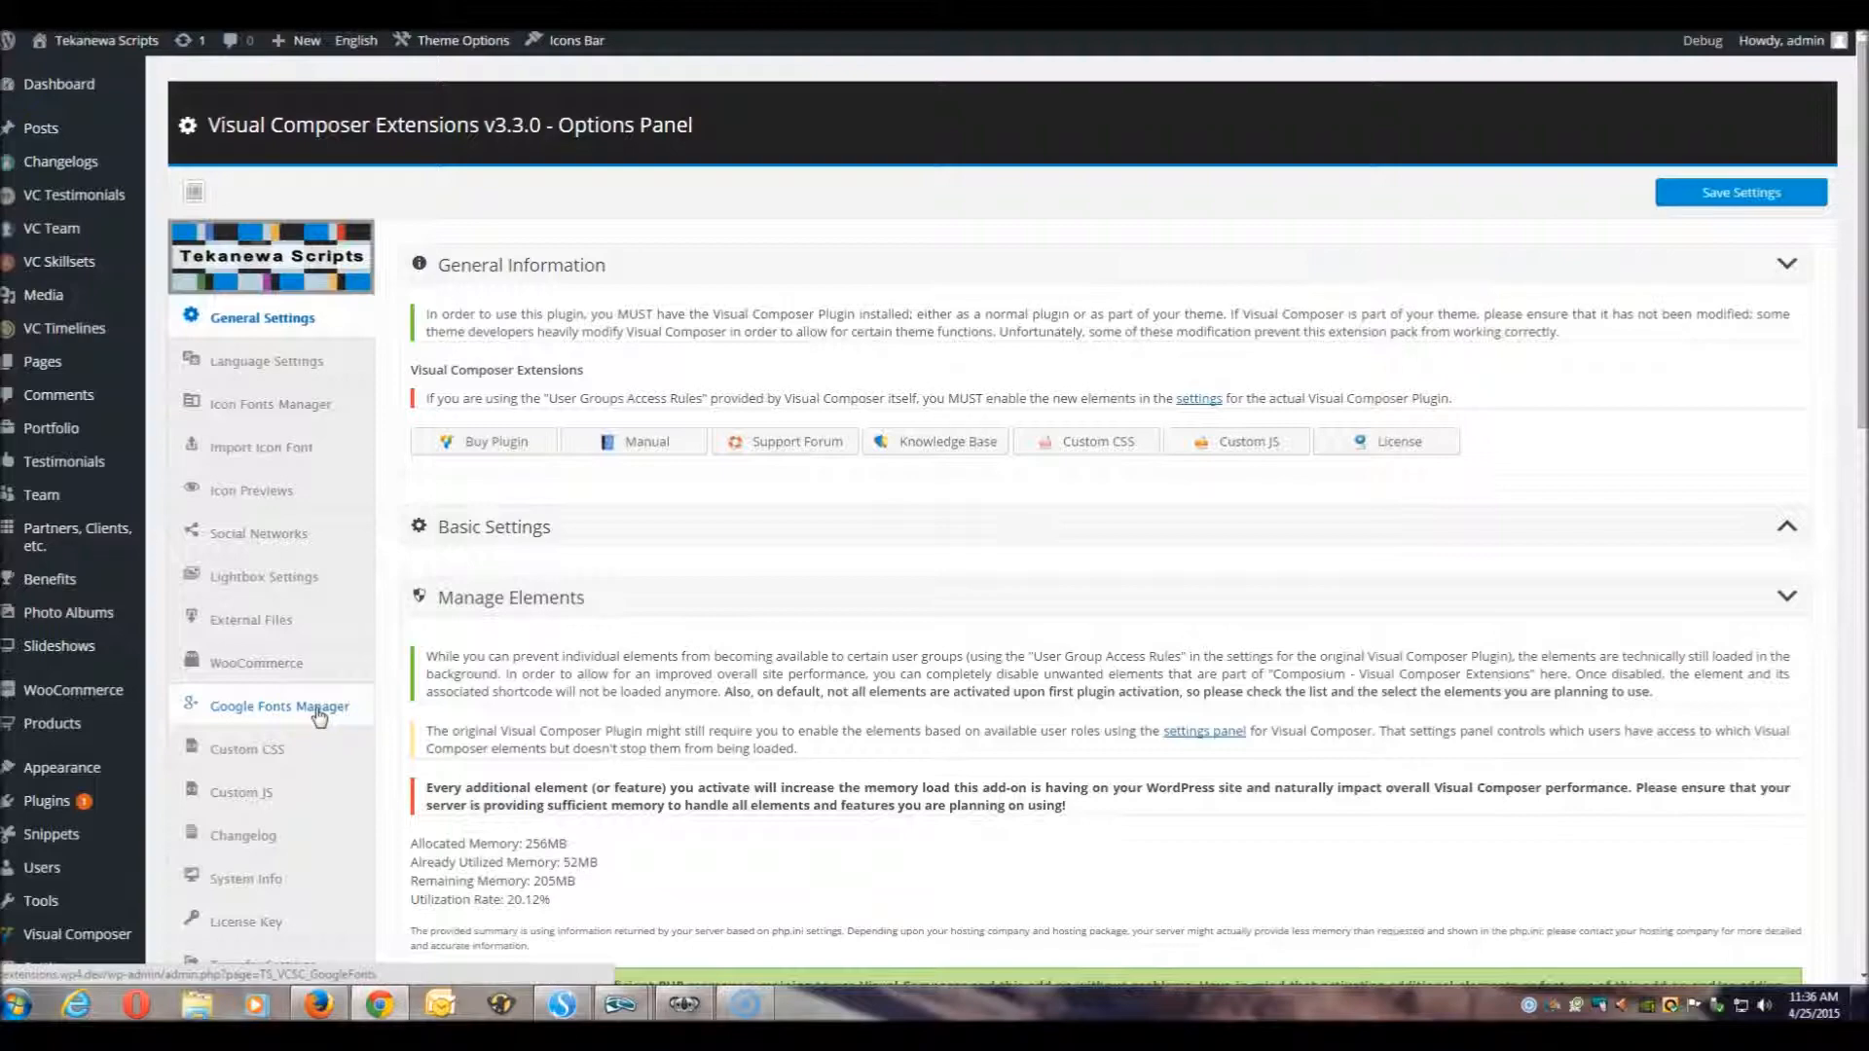
scroll(367, 742, down, 8)
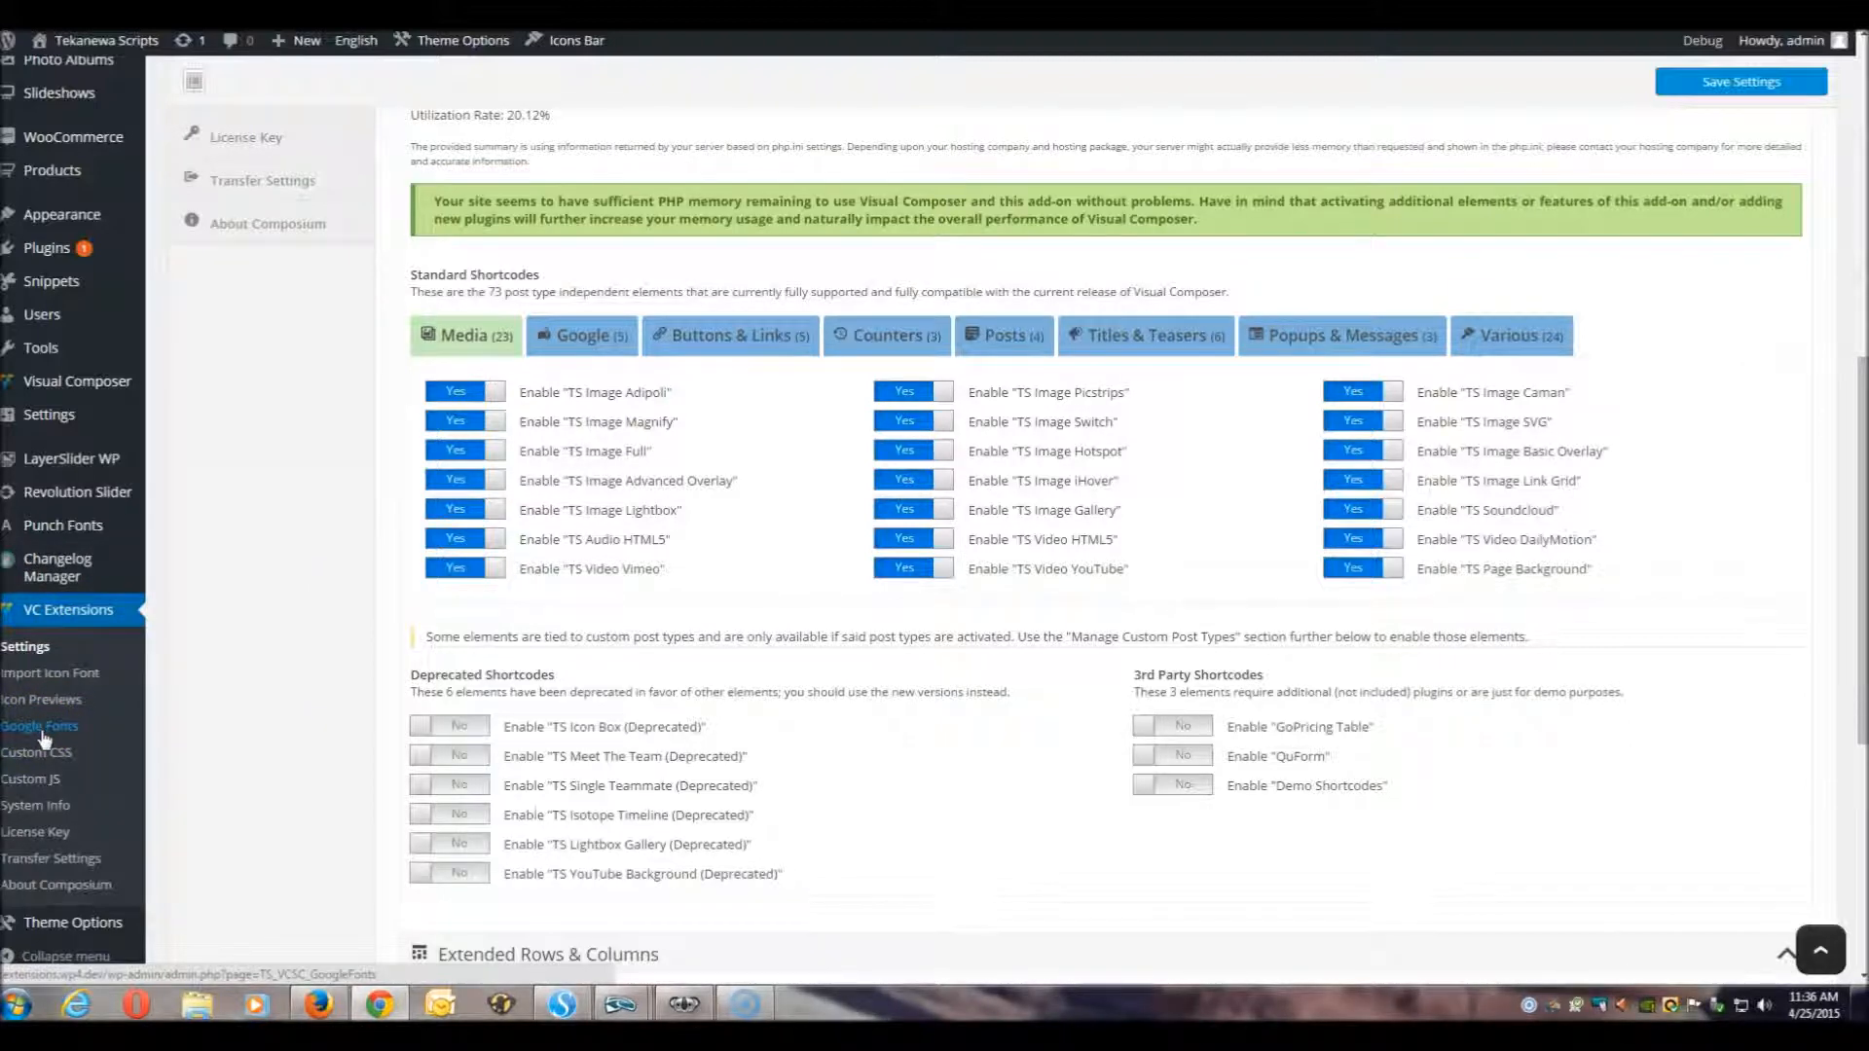
click(253, 706)
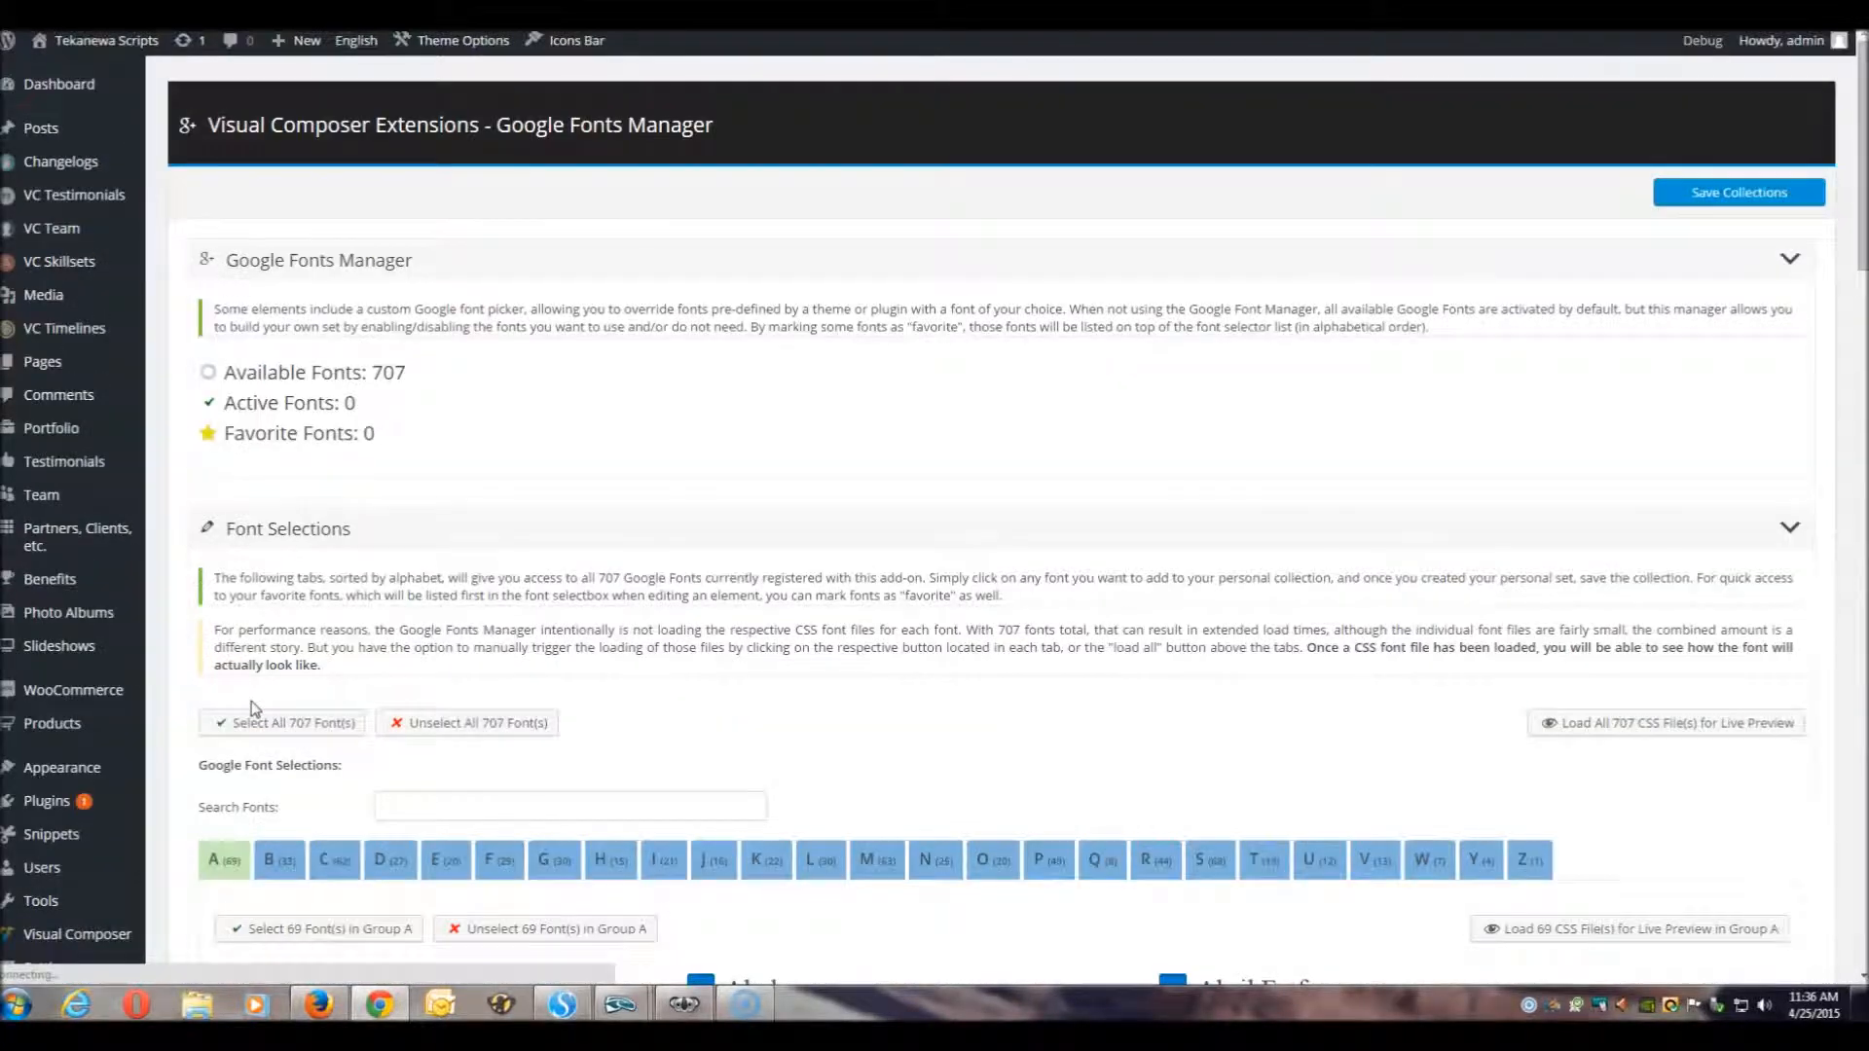
click(594, 688)
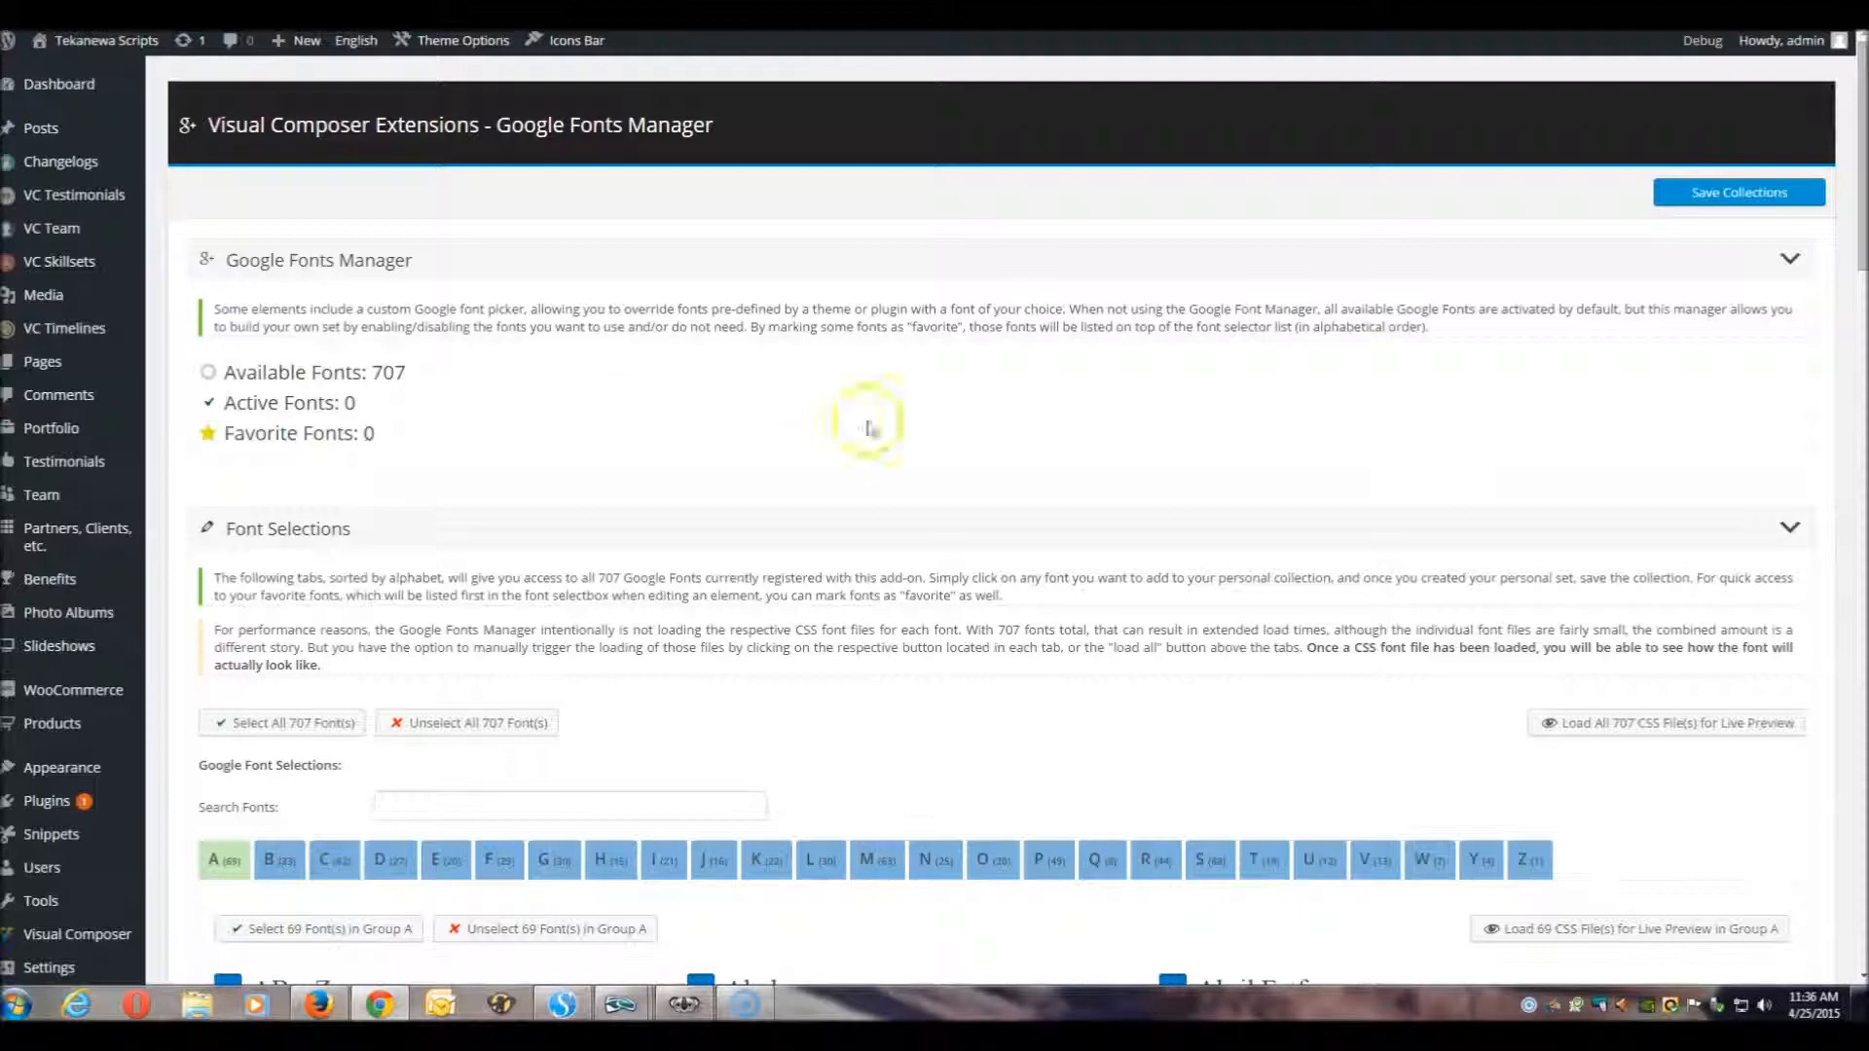
Step: Browse font groups N and U and load the CSS files for live preview in group U
click(1859, 239)
drag(1859, 239, 1858, 329)
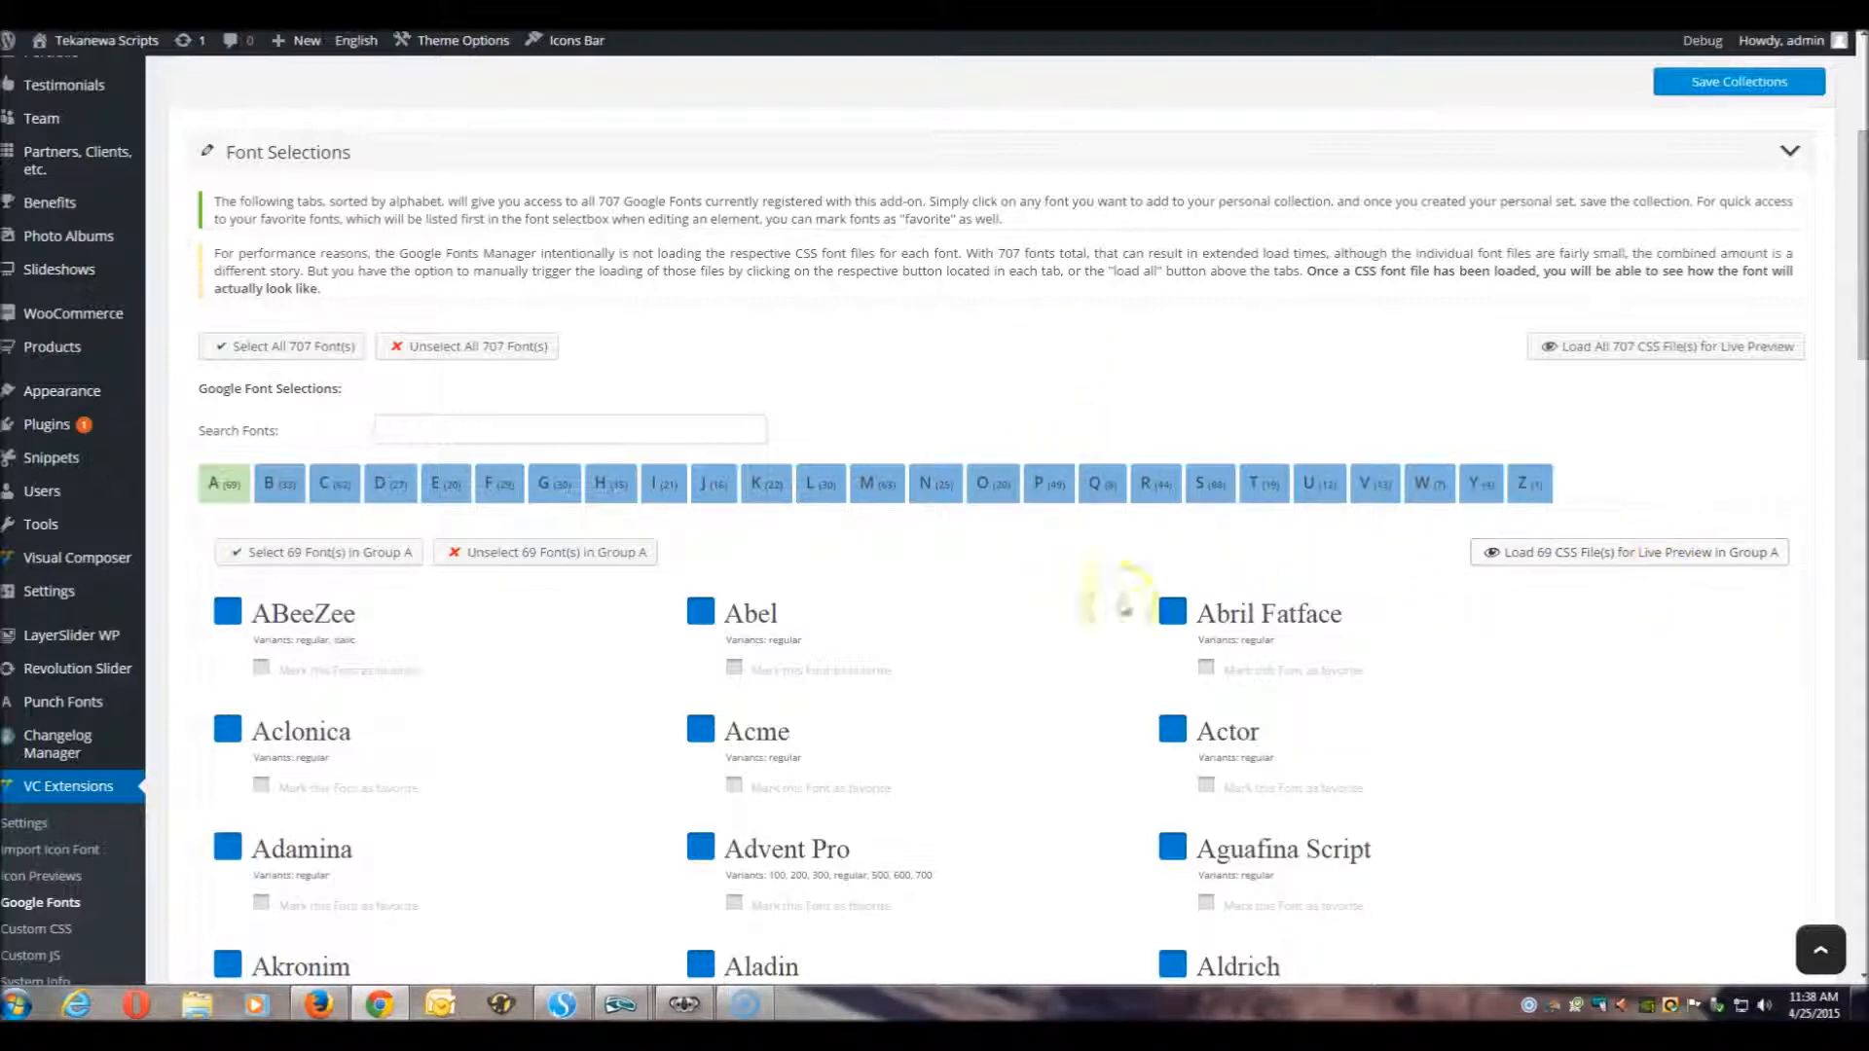
click(932, 485)
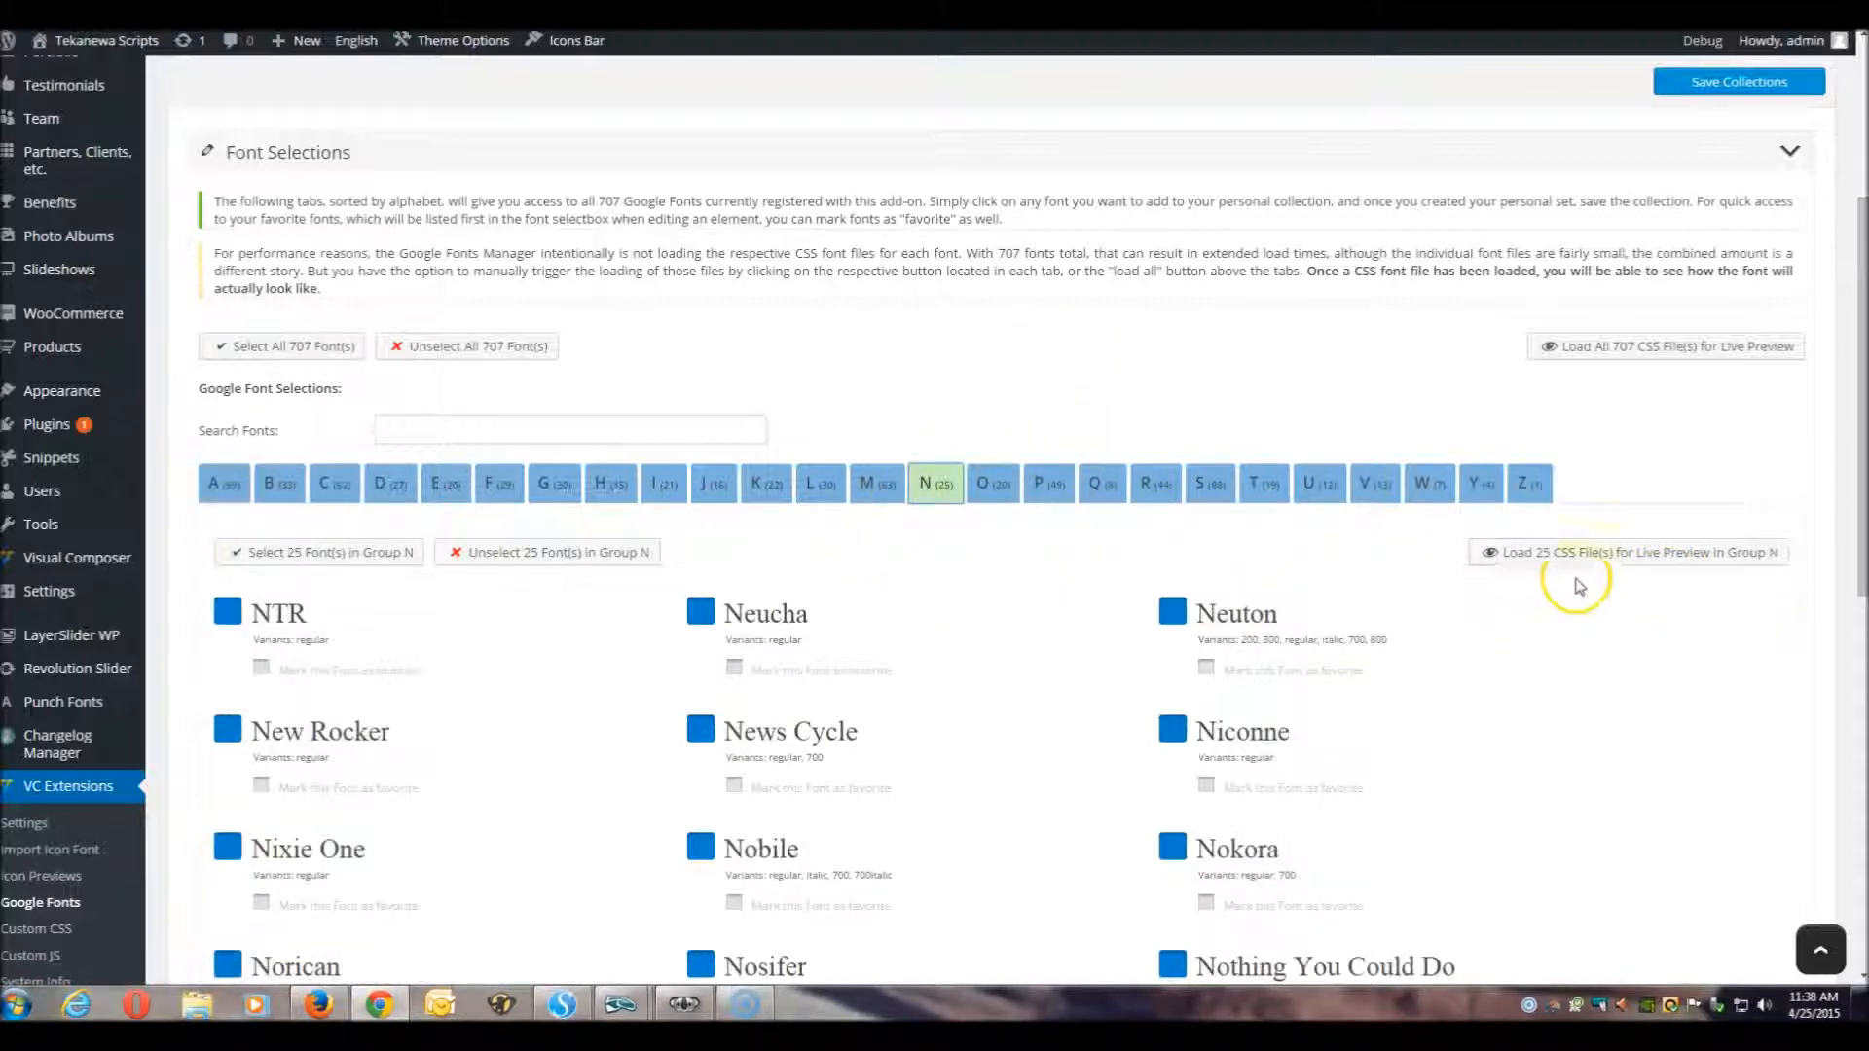
click(1321, 487)
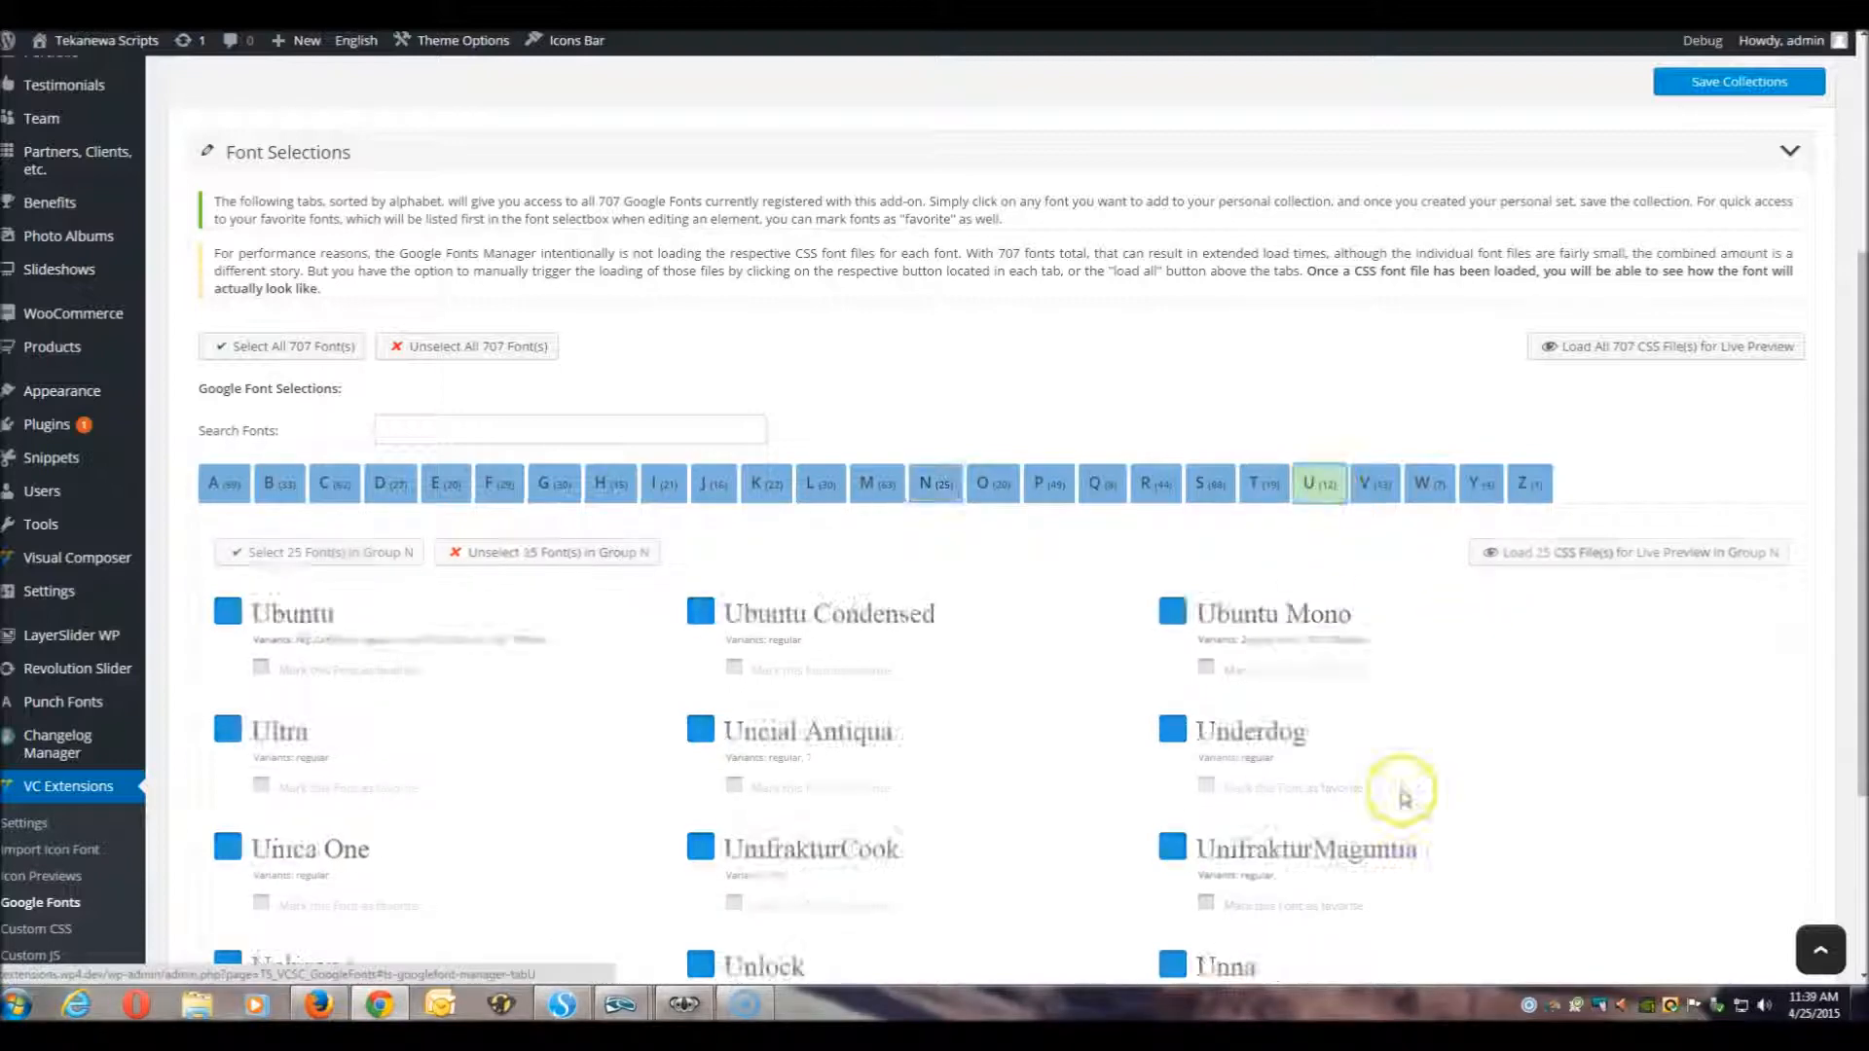
click(1580, 564)
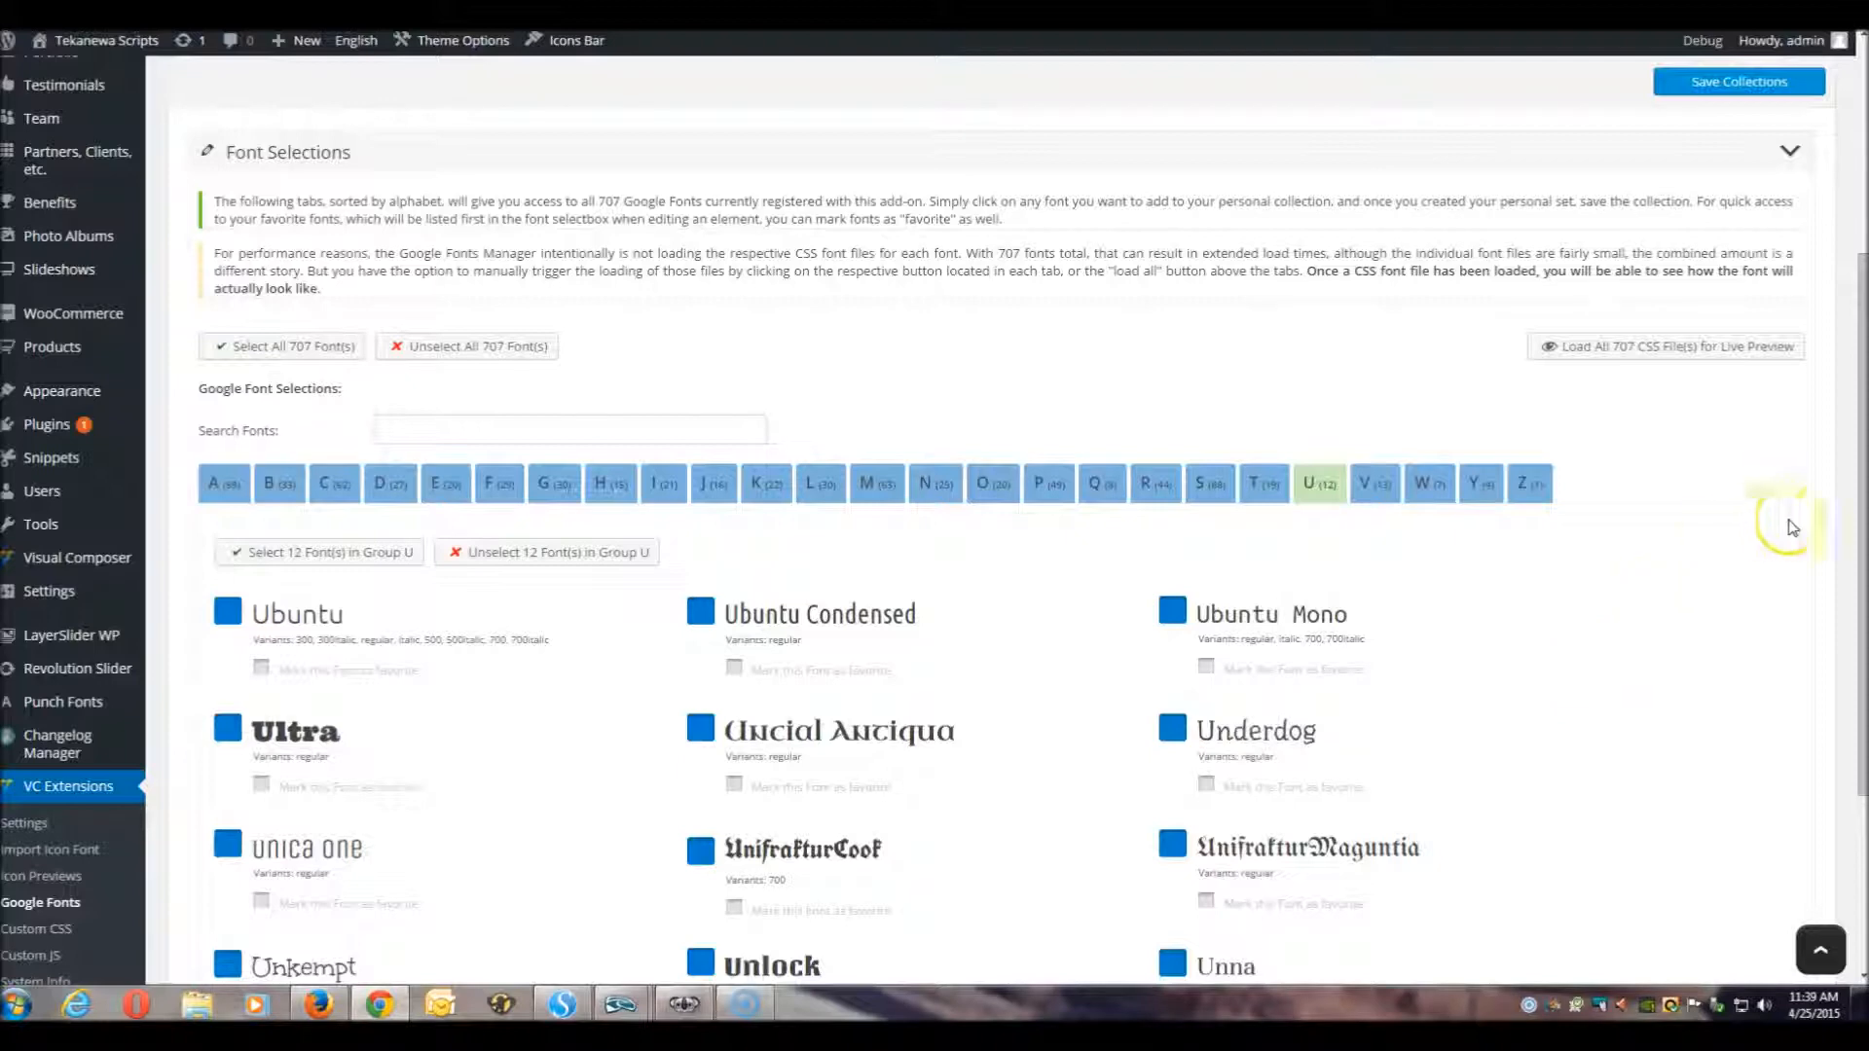
drag(1857, 530, 1859, 606)
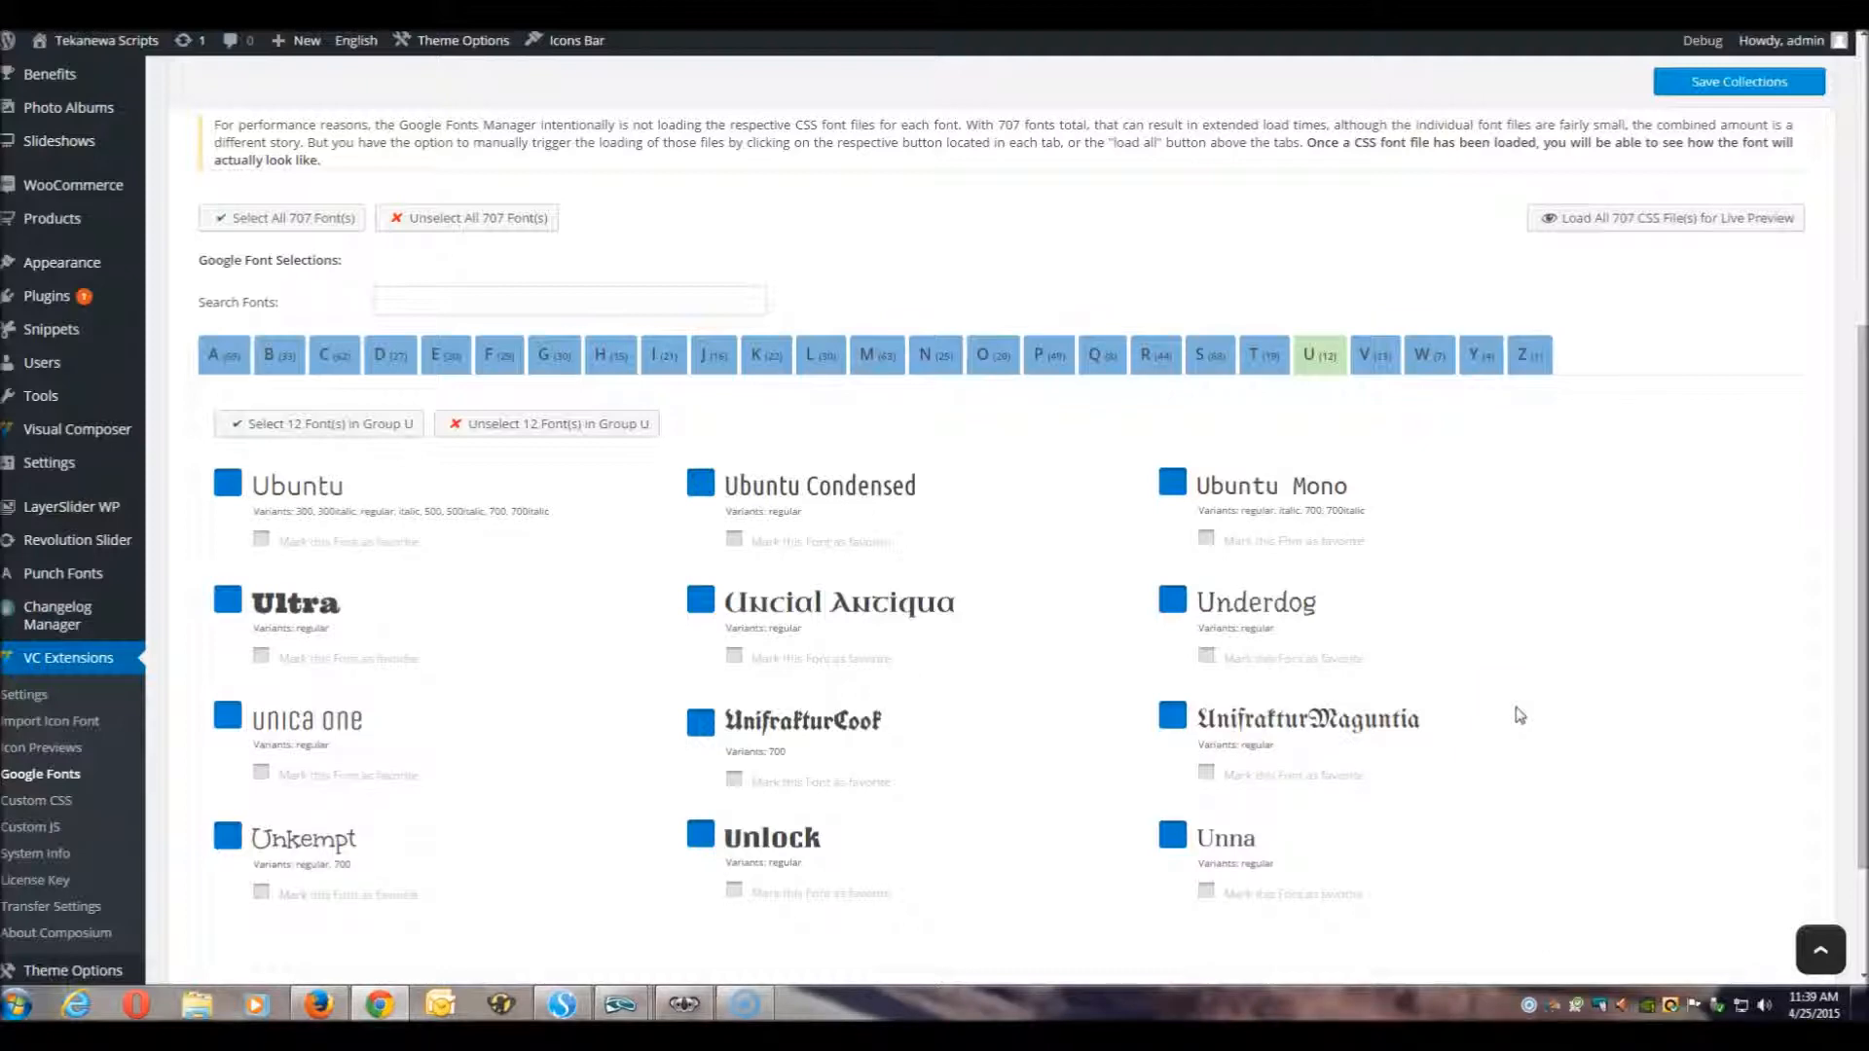
Step: Load all 707 CSS files for live preview, browse groups F and K, and return to group A
click(1648, 226)
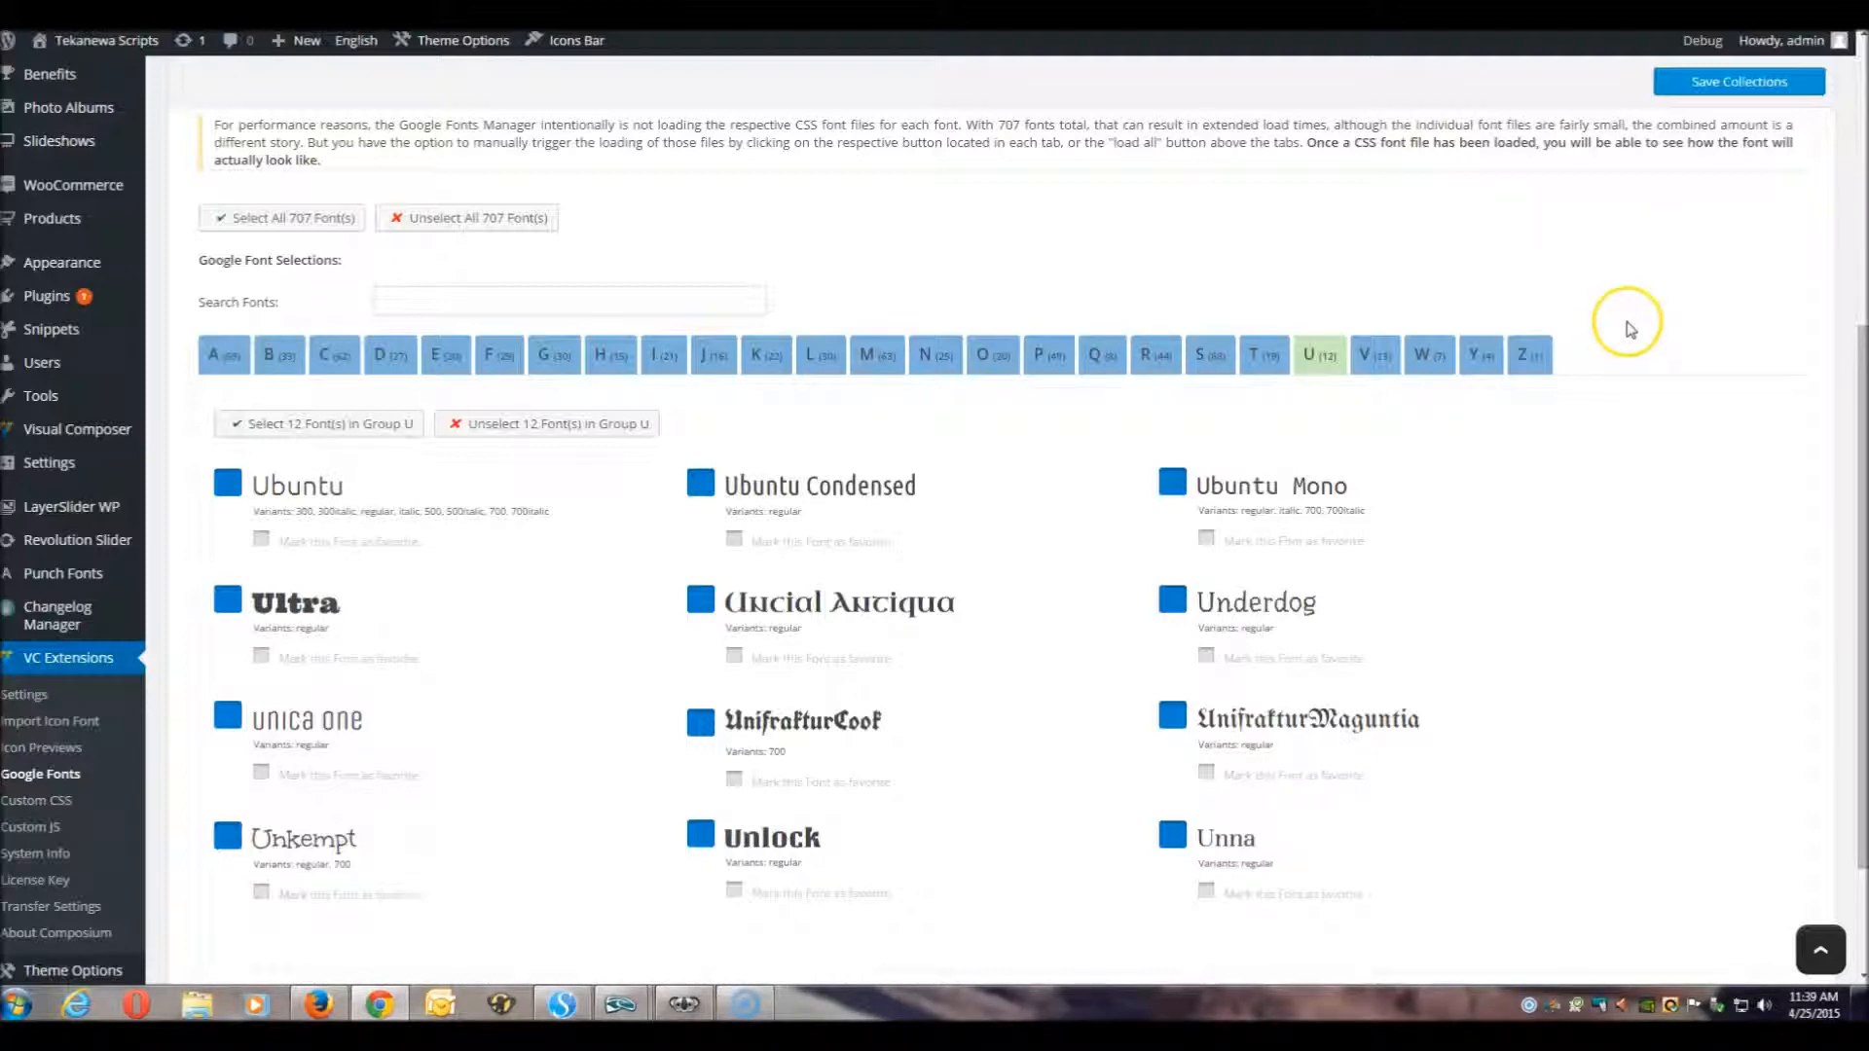
click(223, 362)
click(513, 358)
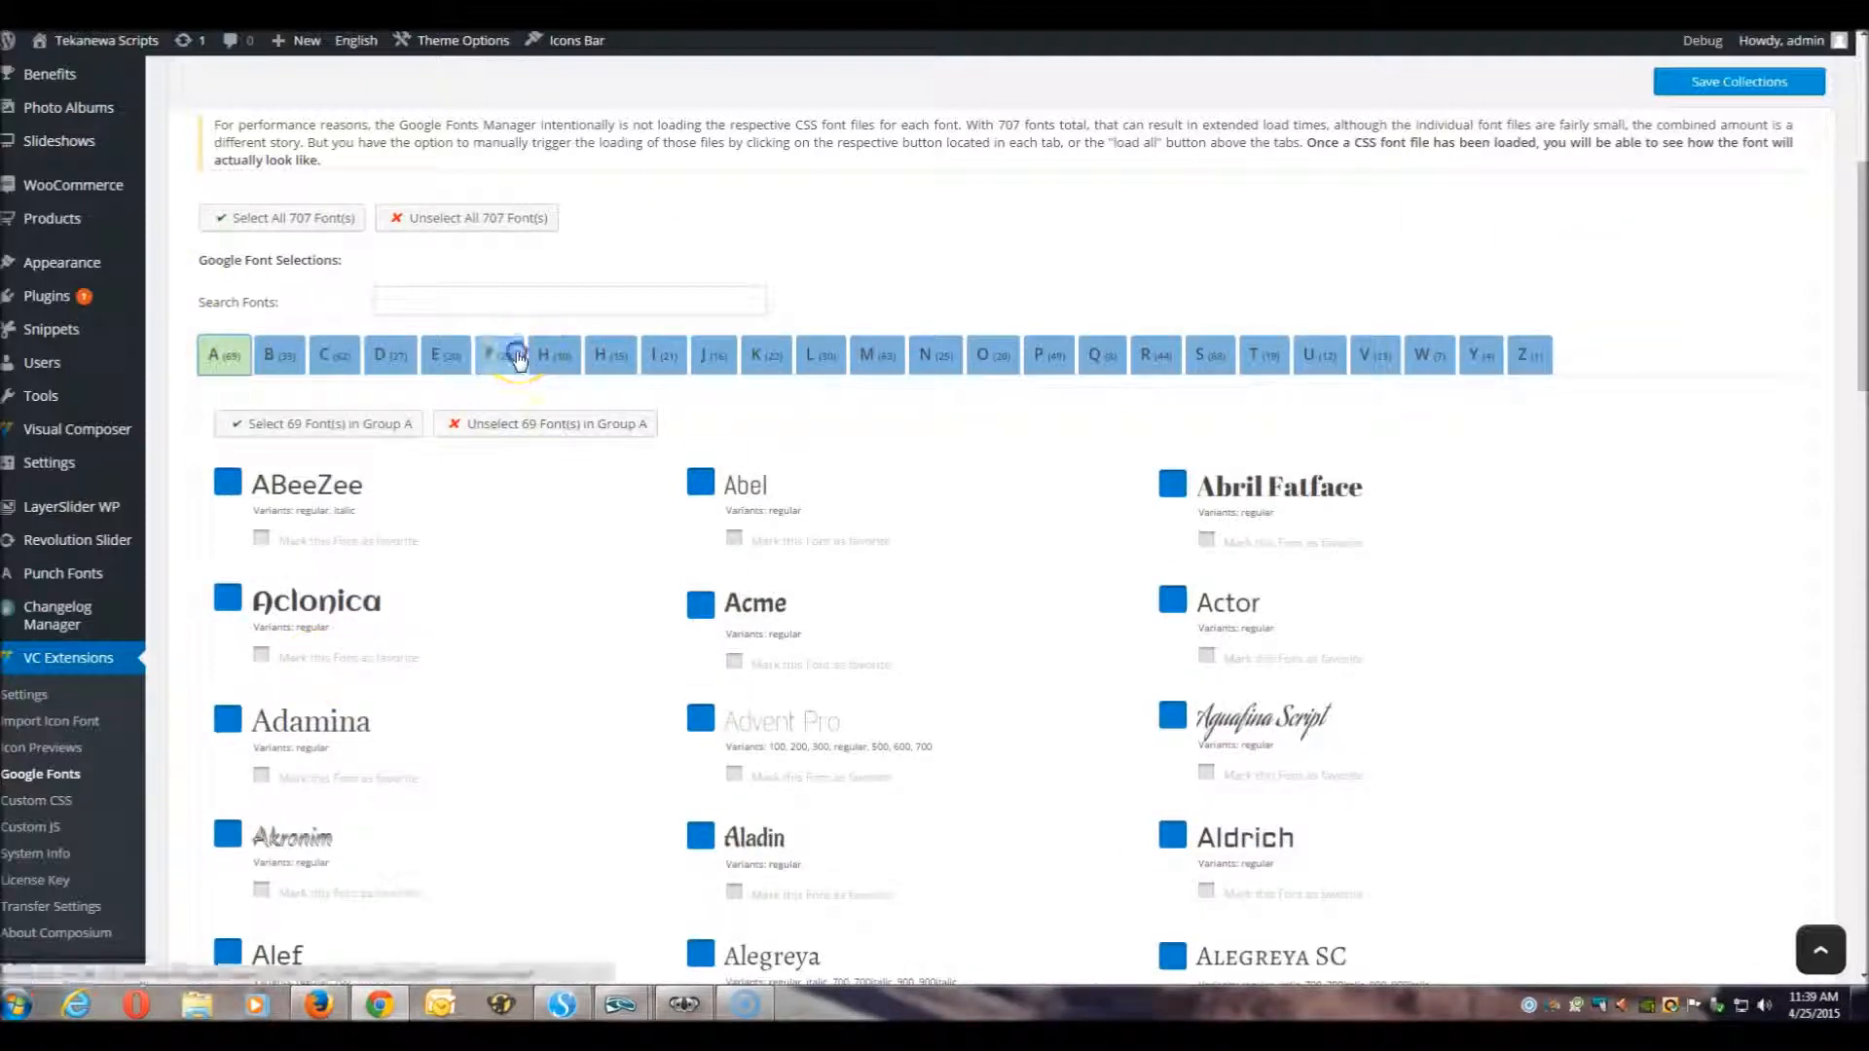
click(774, 361)
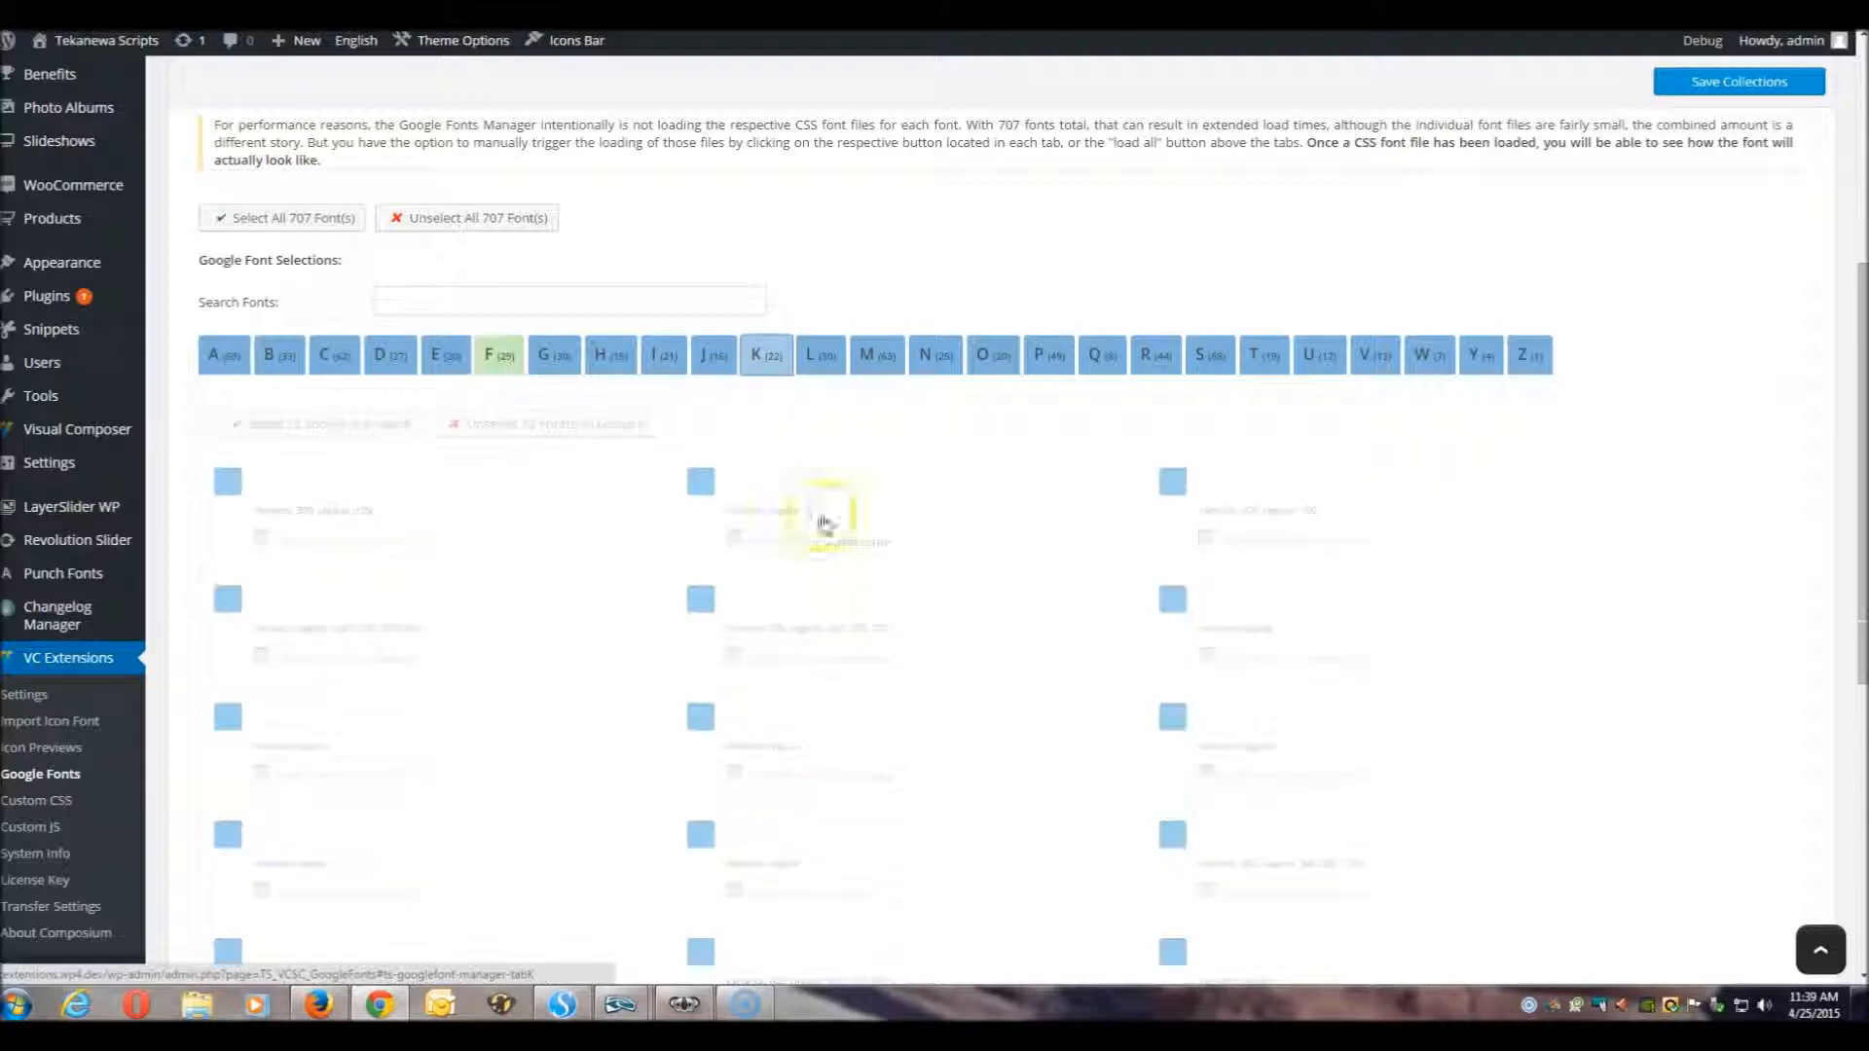
click(224, 356)
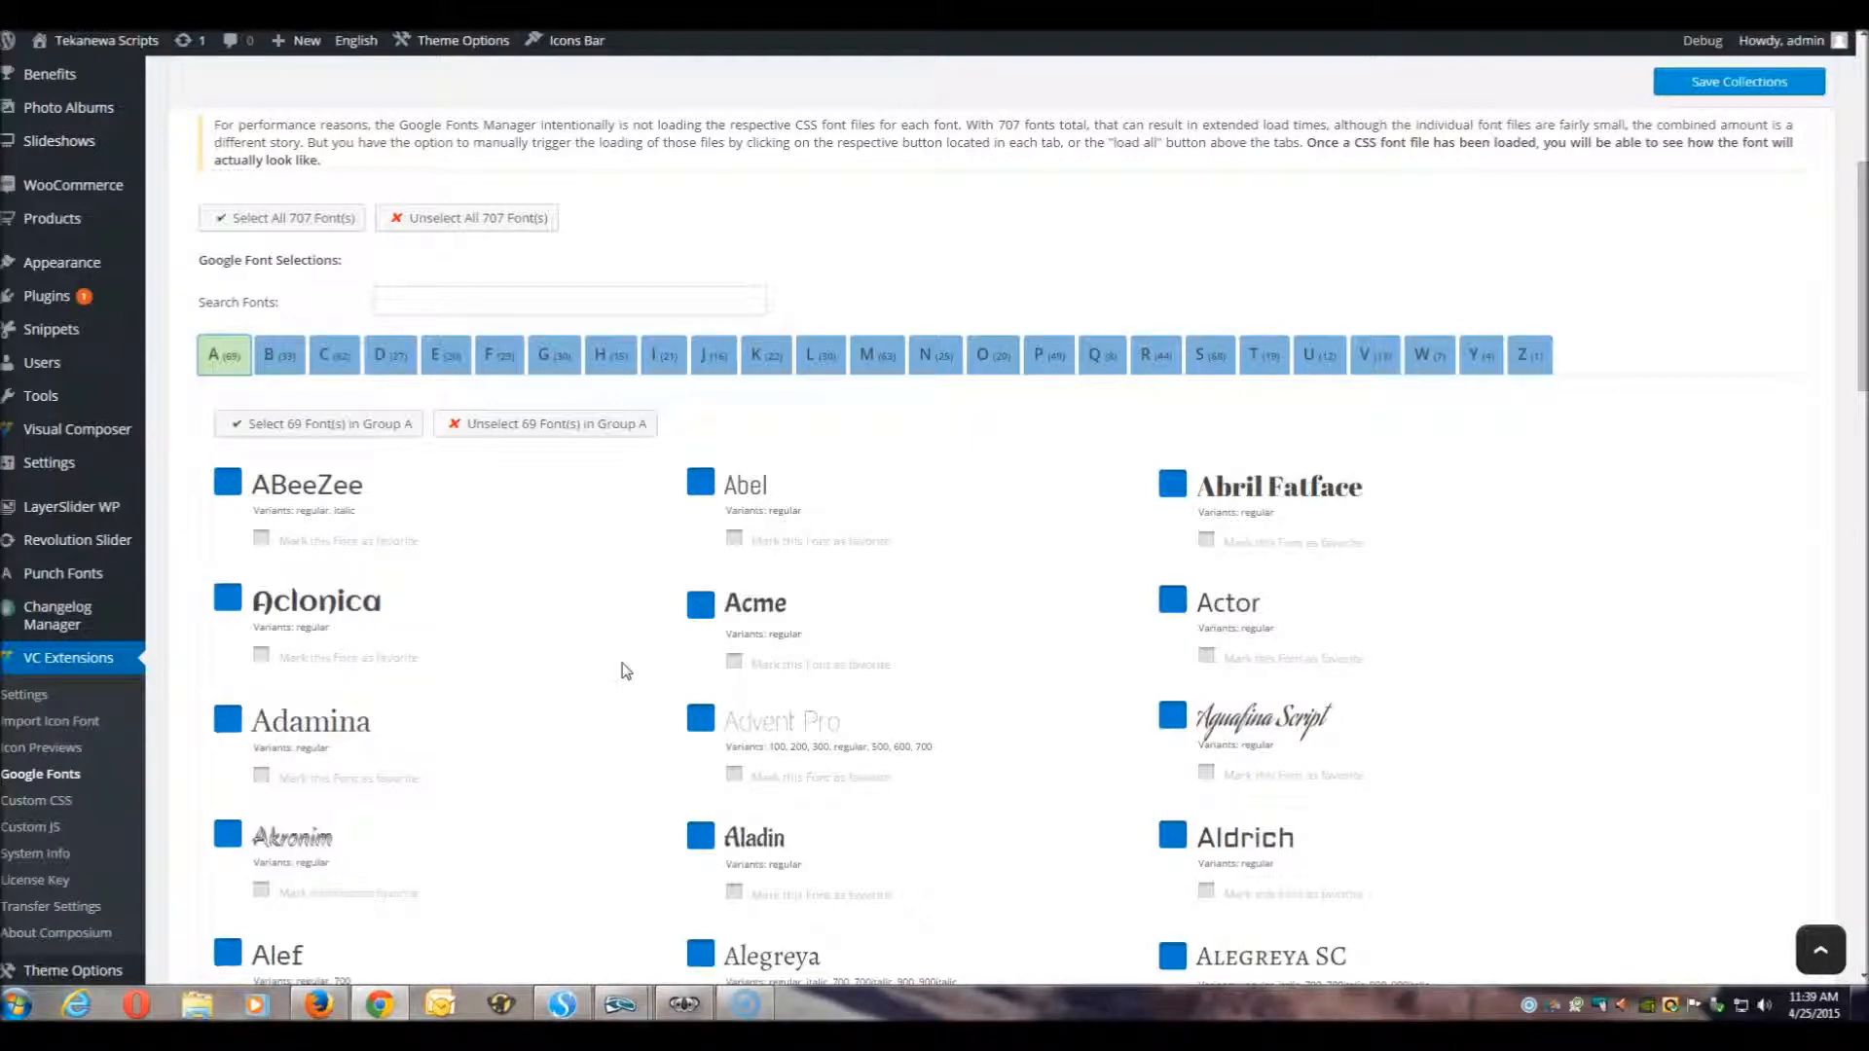
Step: Examine the available variants listed under the ABeeZee and Advent Pro fonts
click(255, 514)
drag(255, 513, 368, 509)
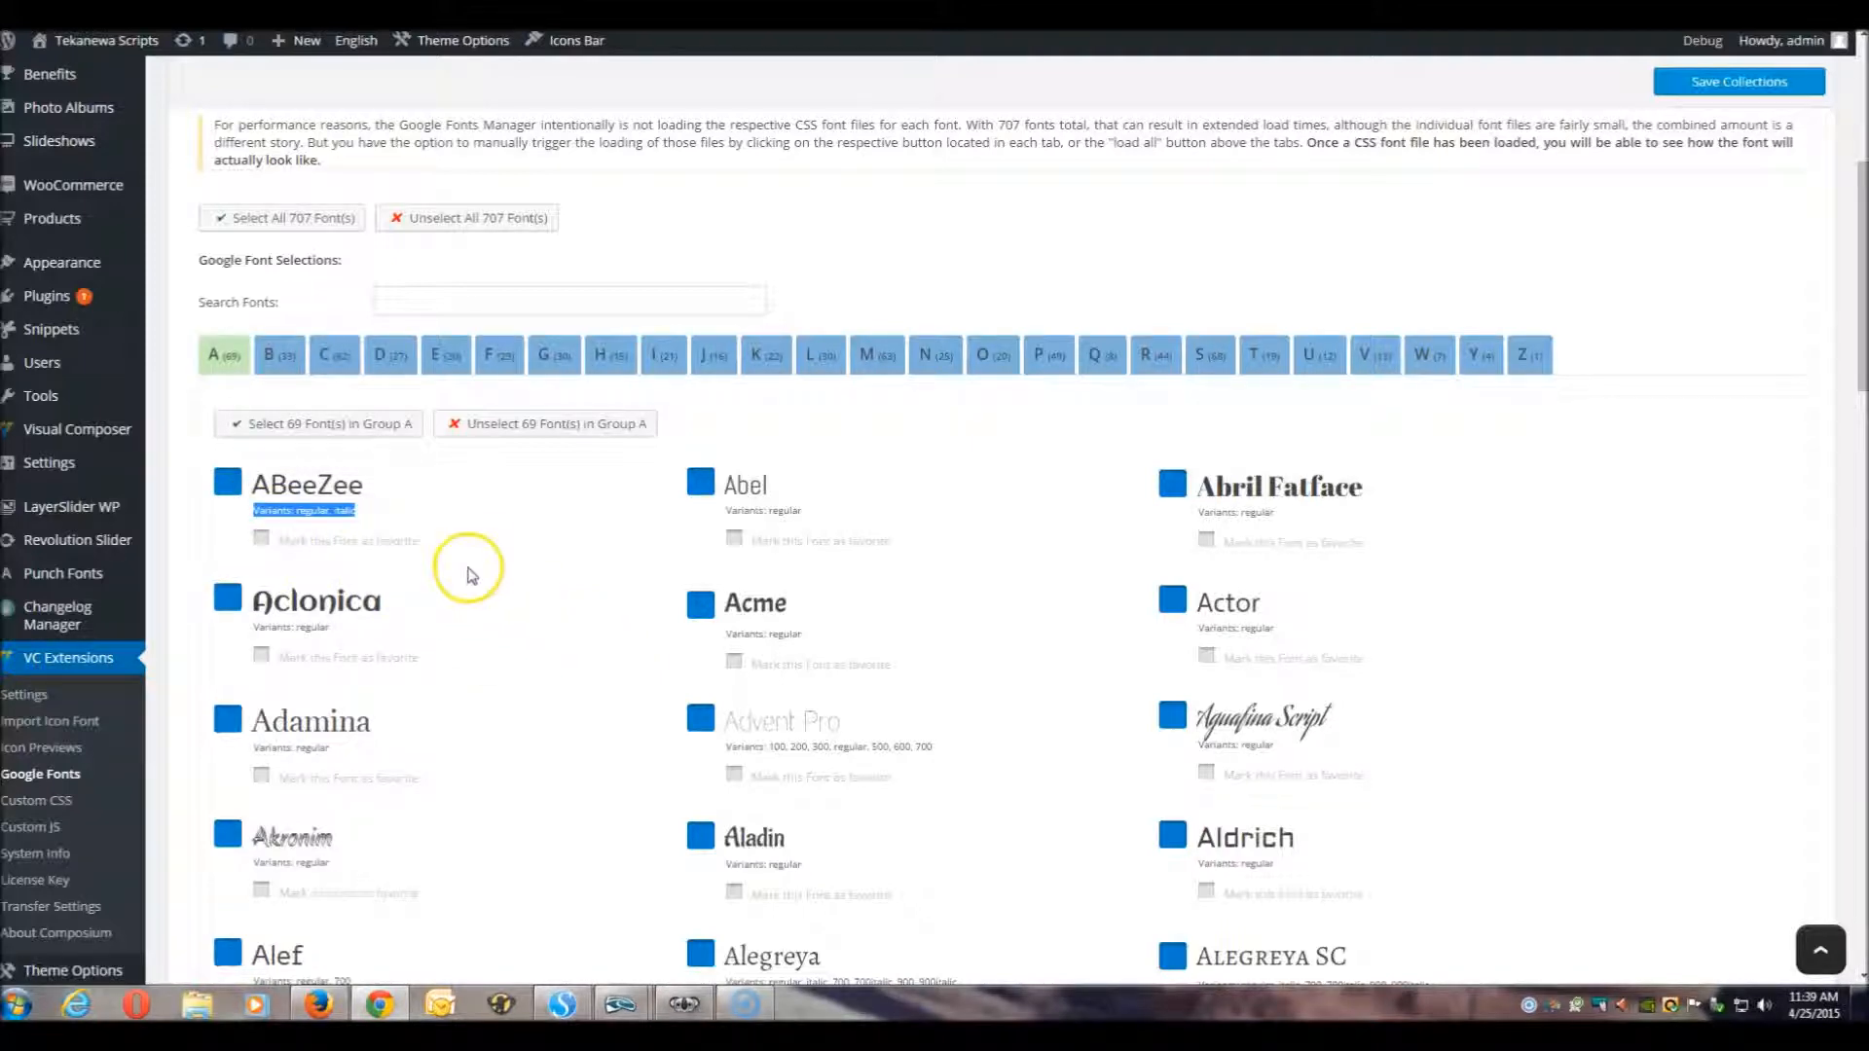
click(384, 526)
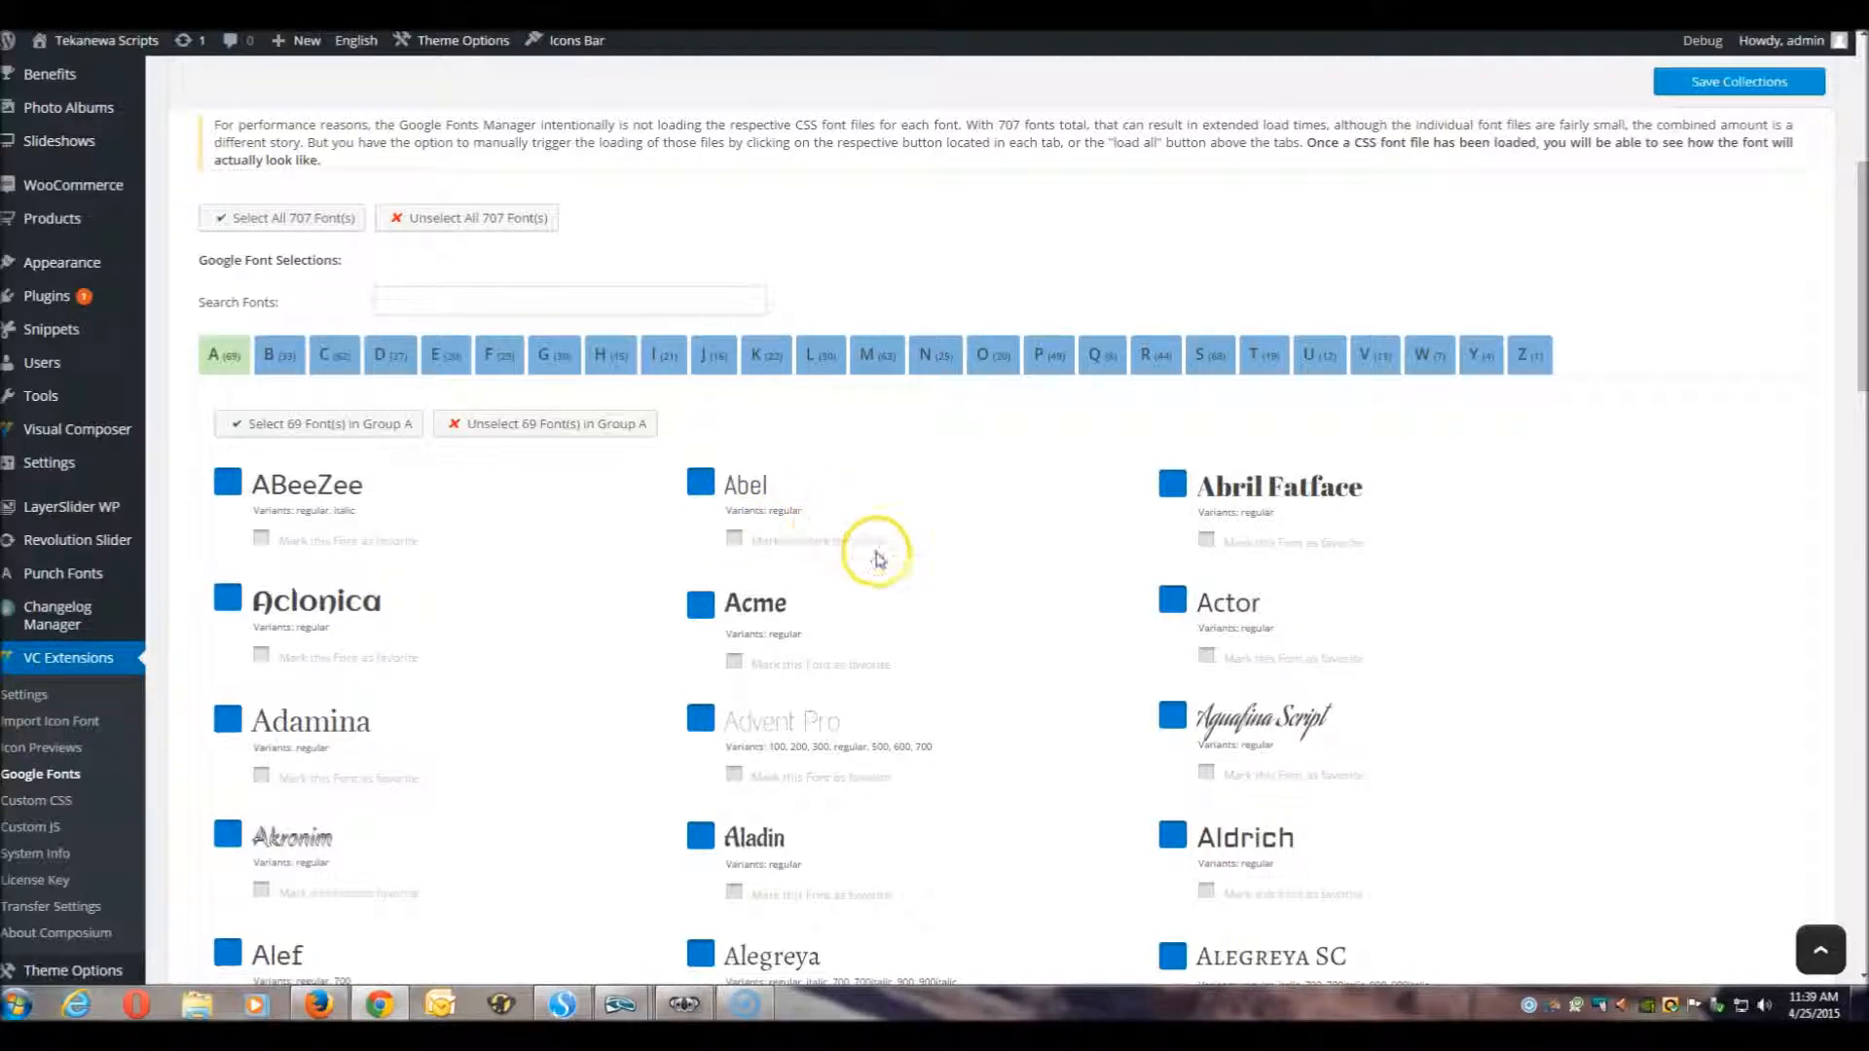
drag(769, 745, 934, 747)
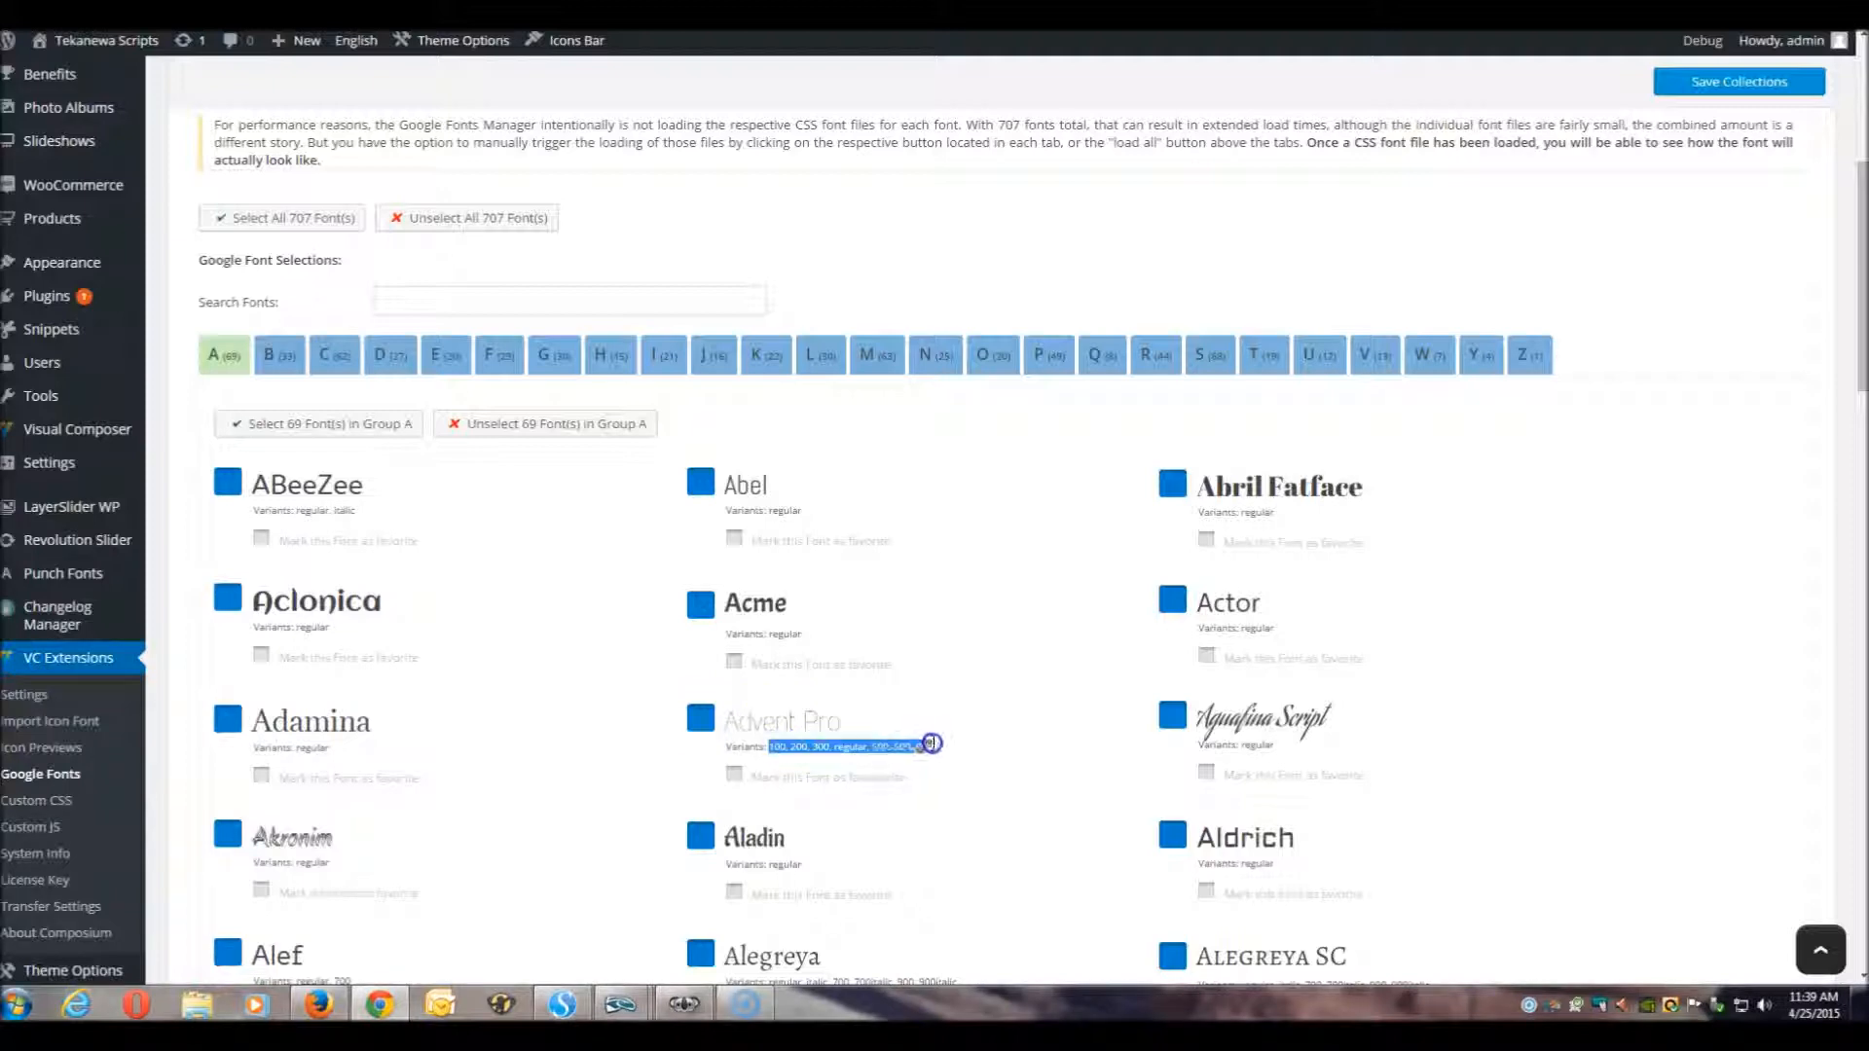
click(898, 839)
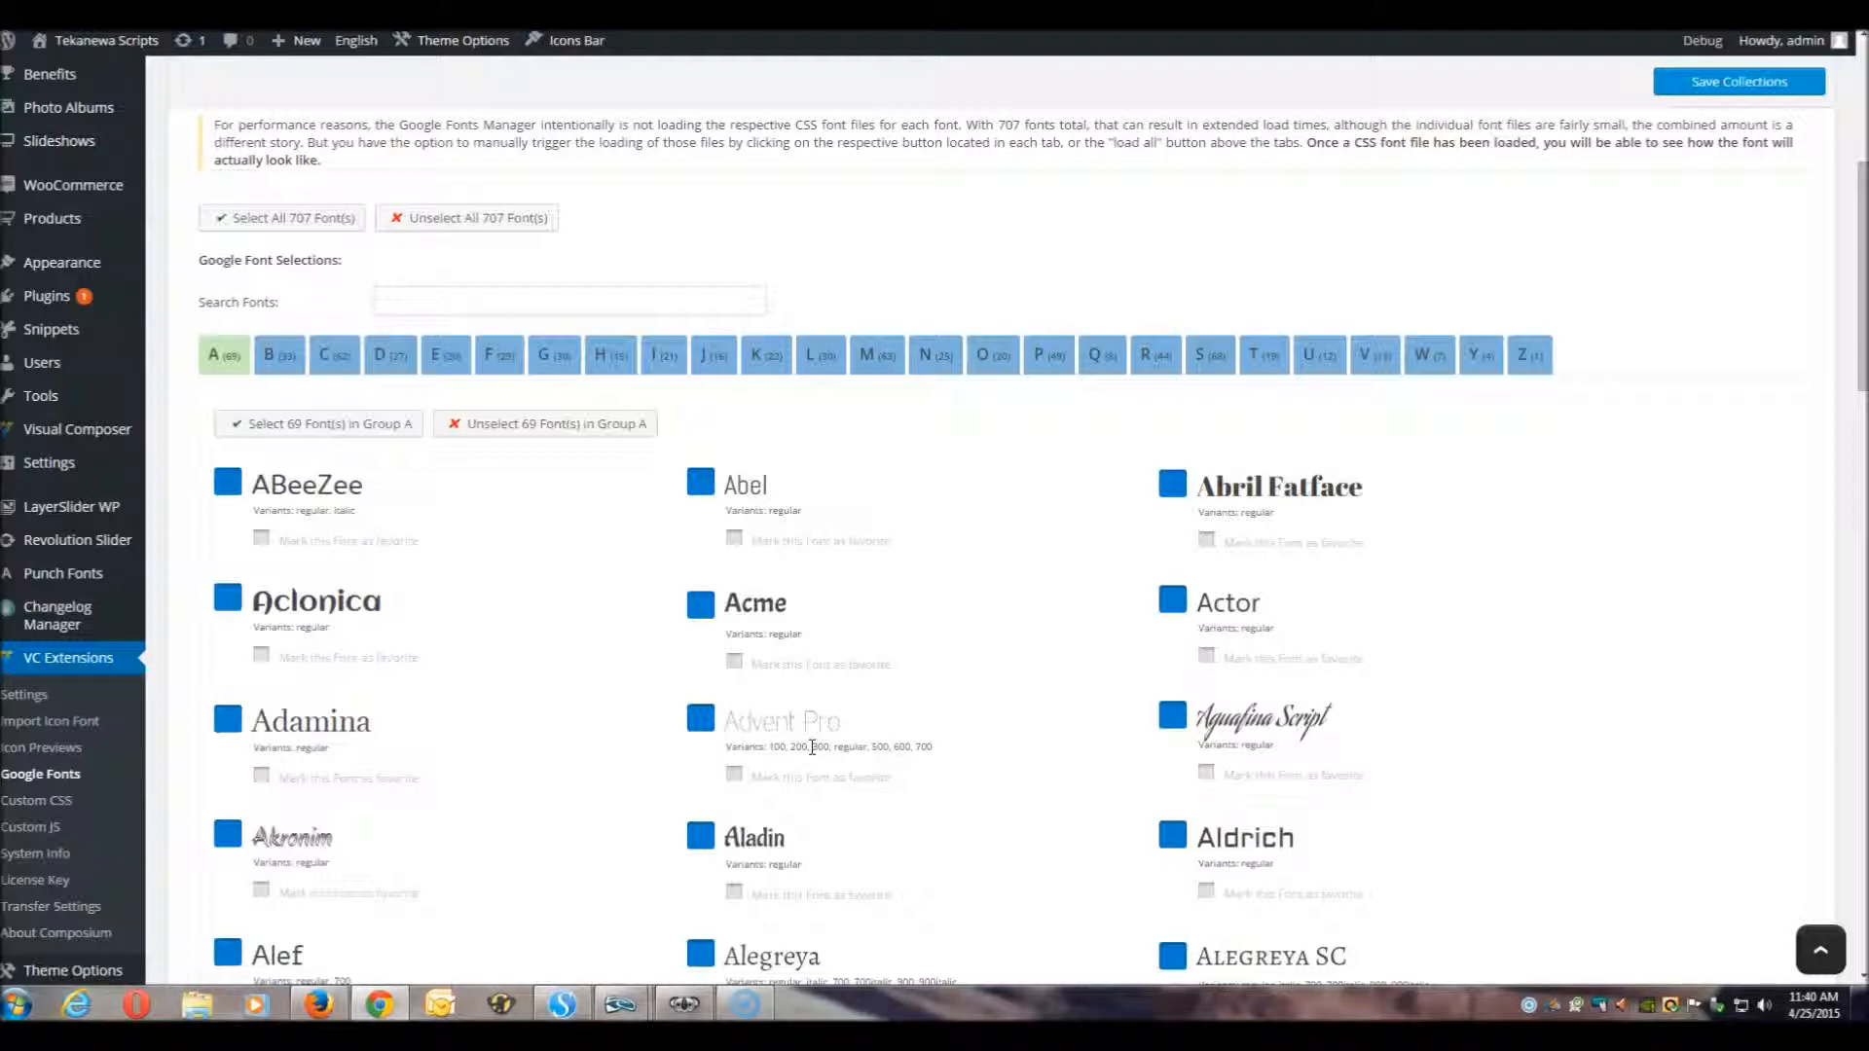
click(772, 745)
click(930, 752)
Step: Activate the fonts ABeeZee, Acme, Aladin, Abel and Abril Fatface in group A
click(322, 486)
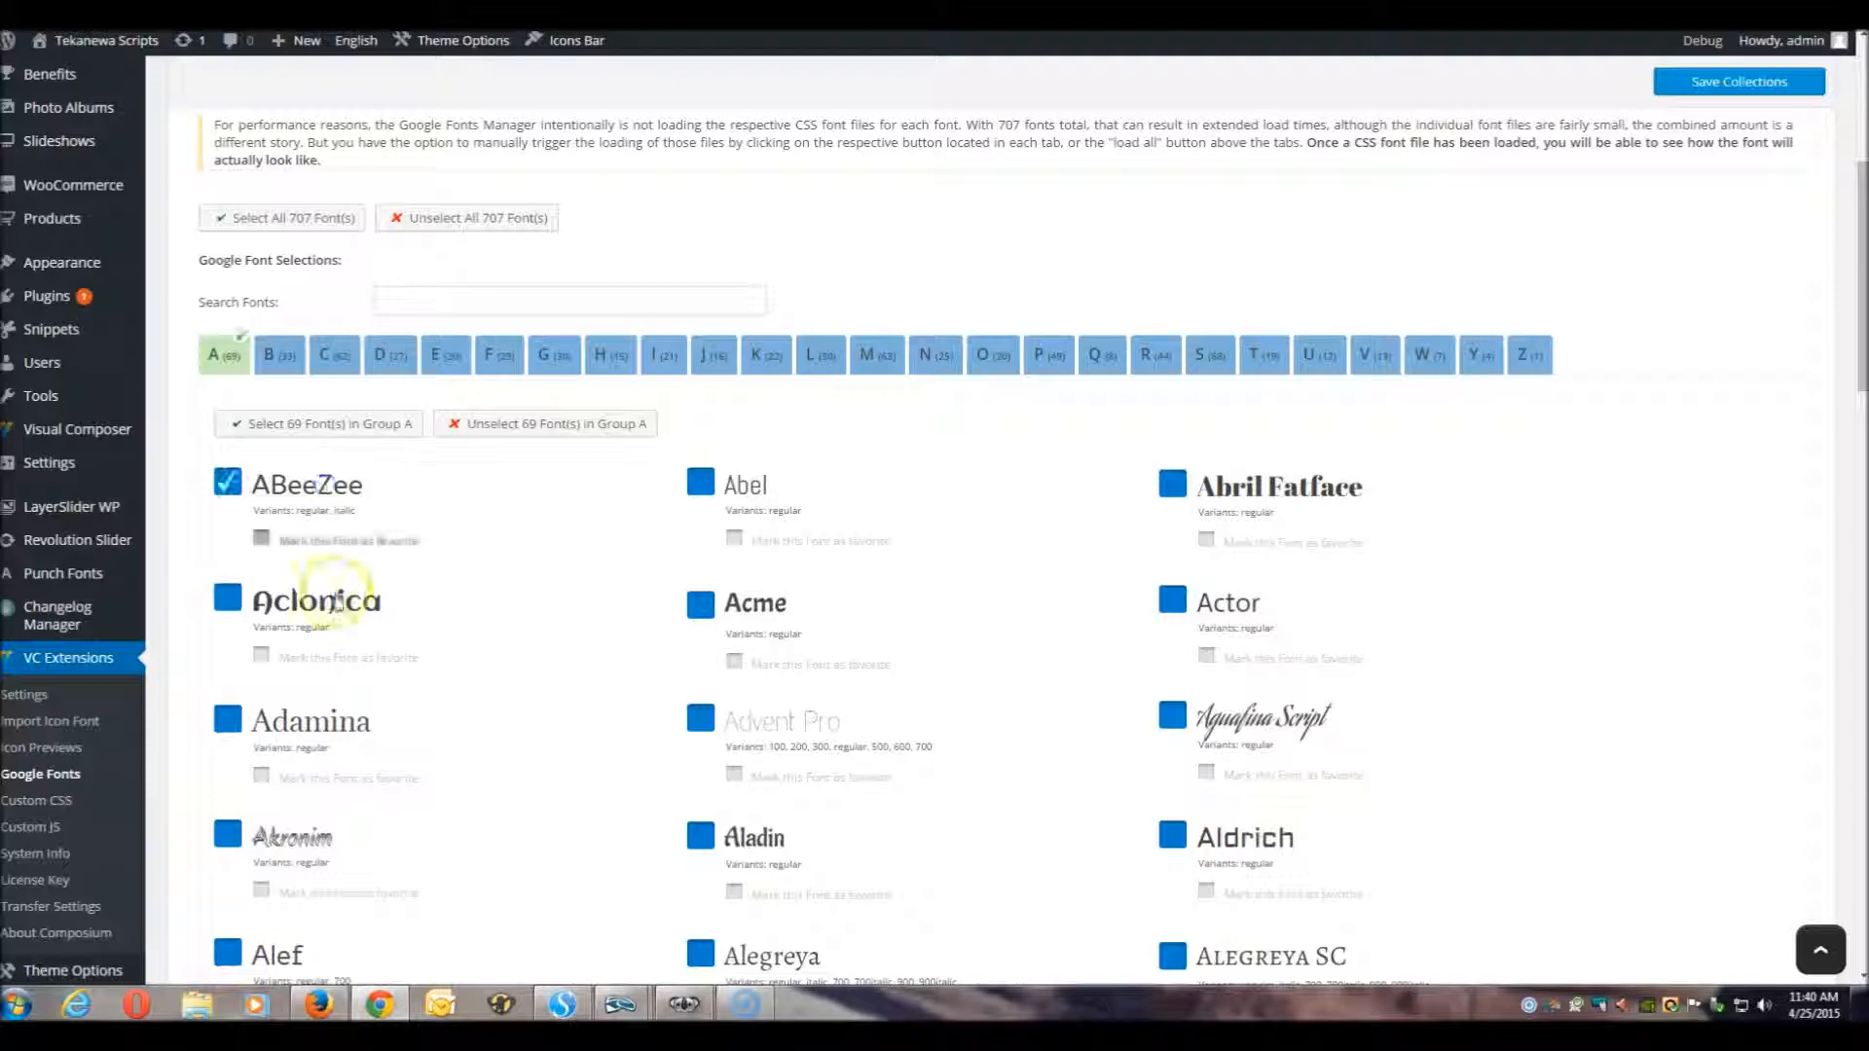
click(763, 609)
click(755, 835)
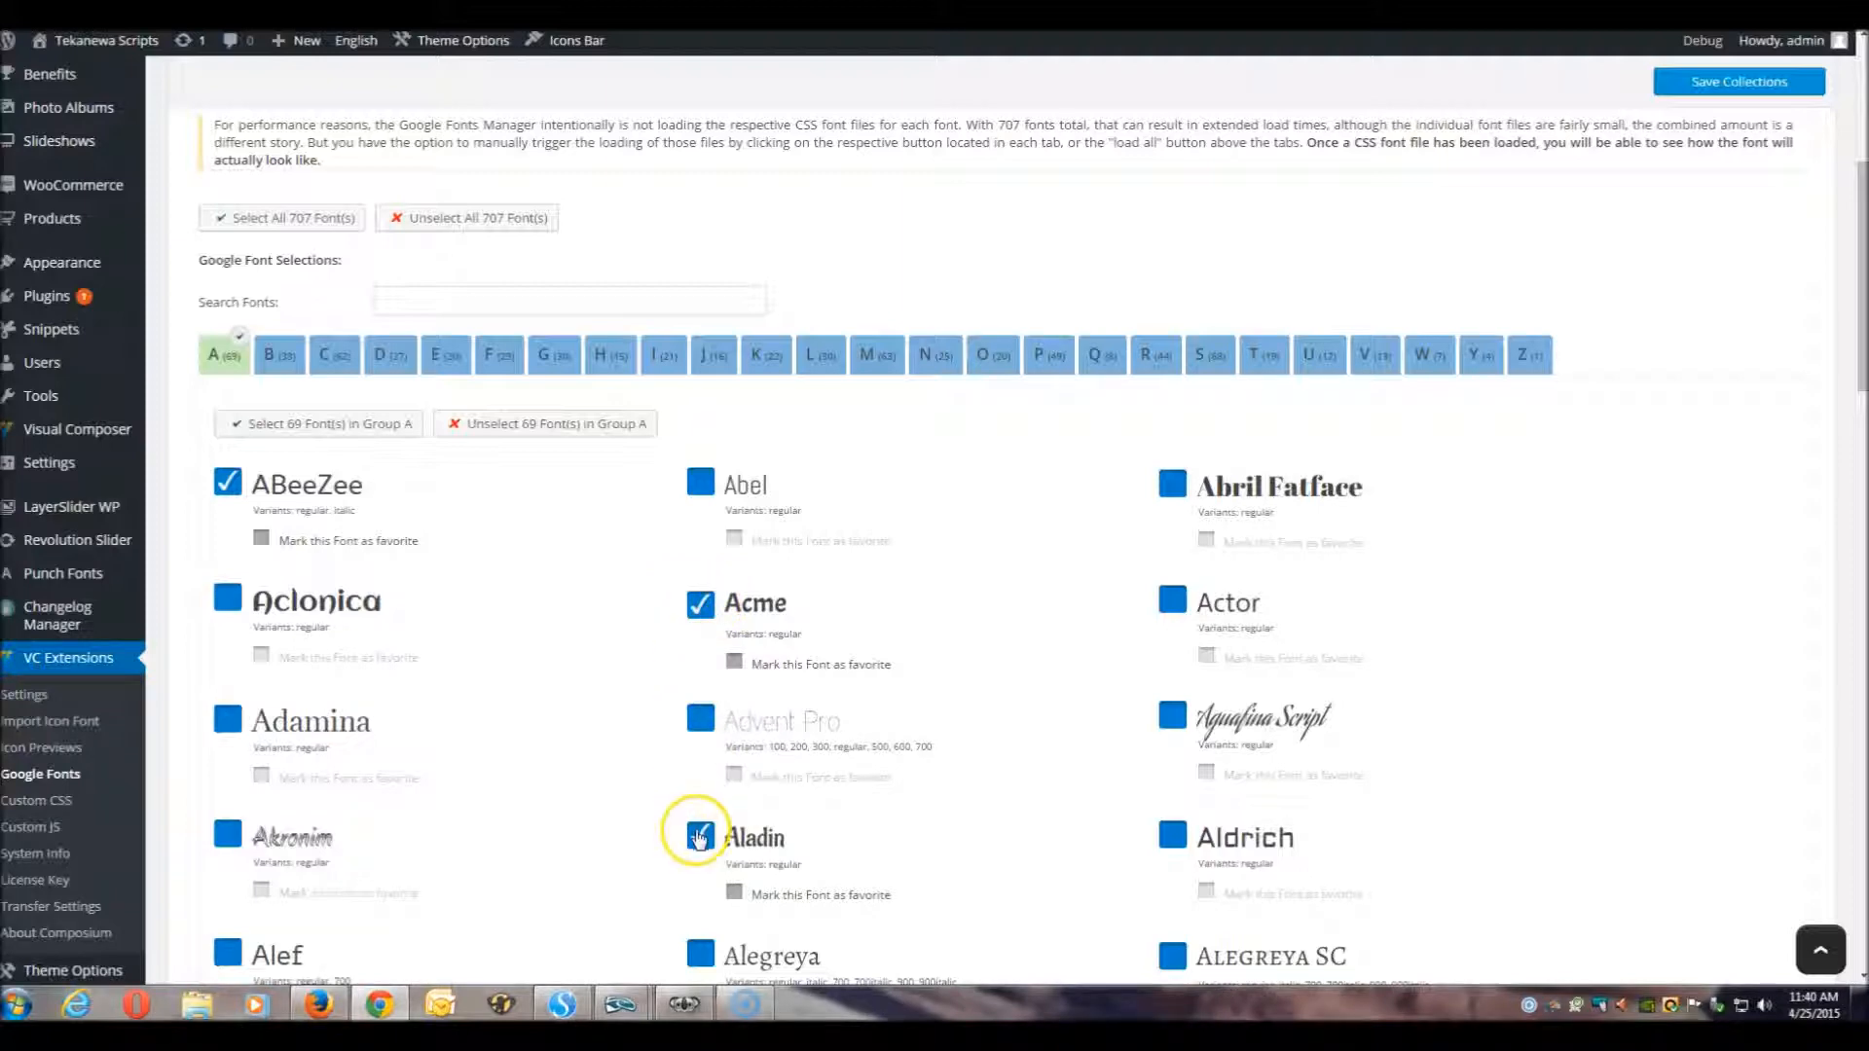
scroll(1481, 295, up, 4)
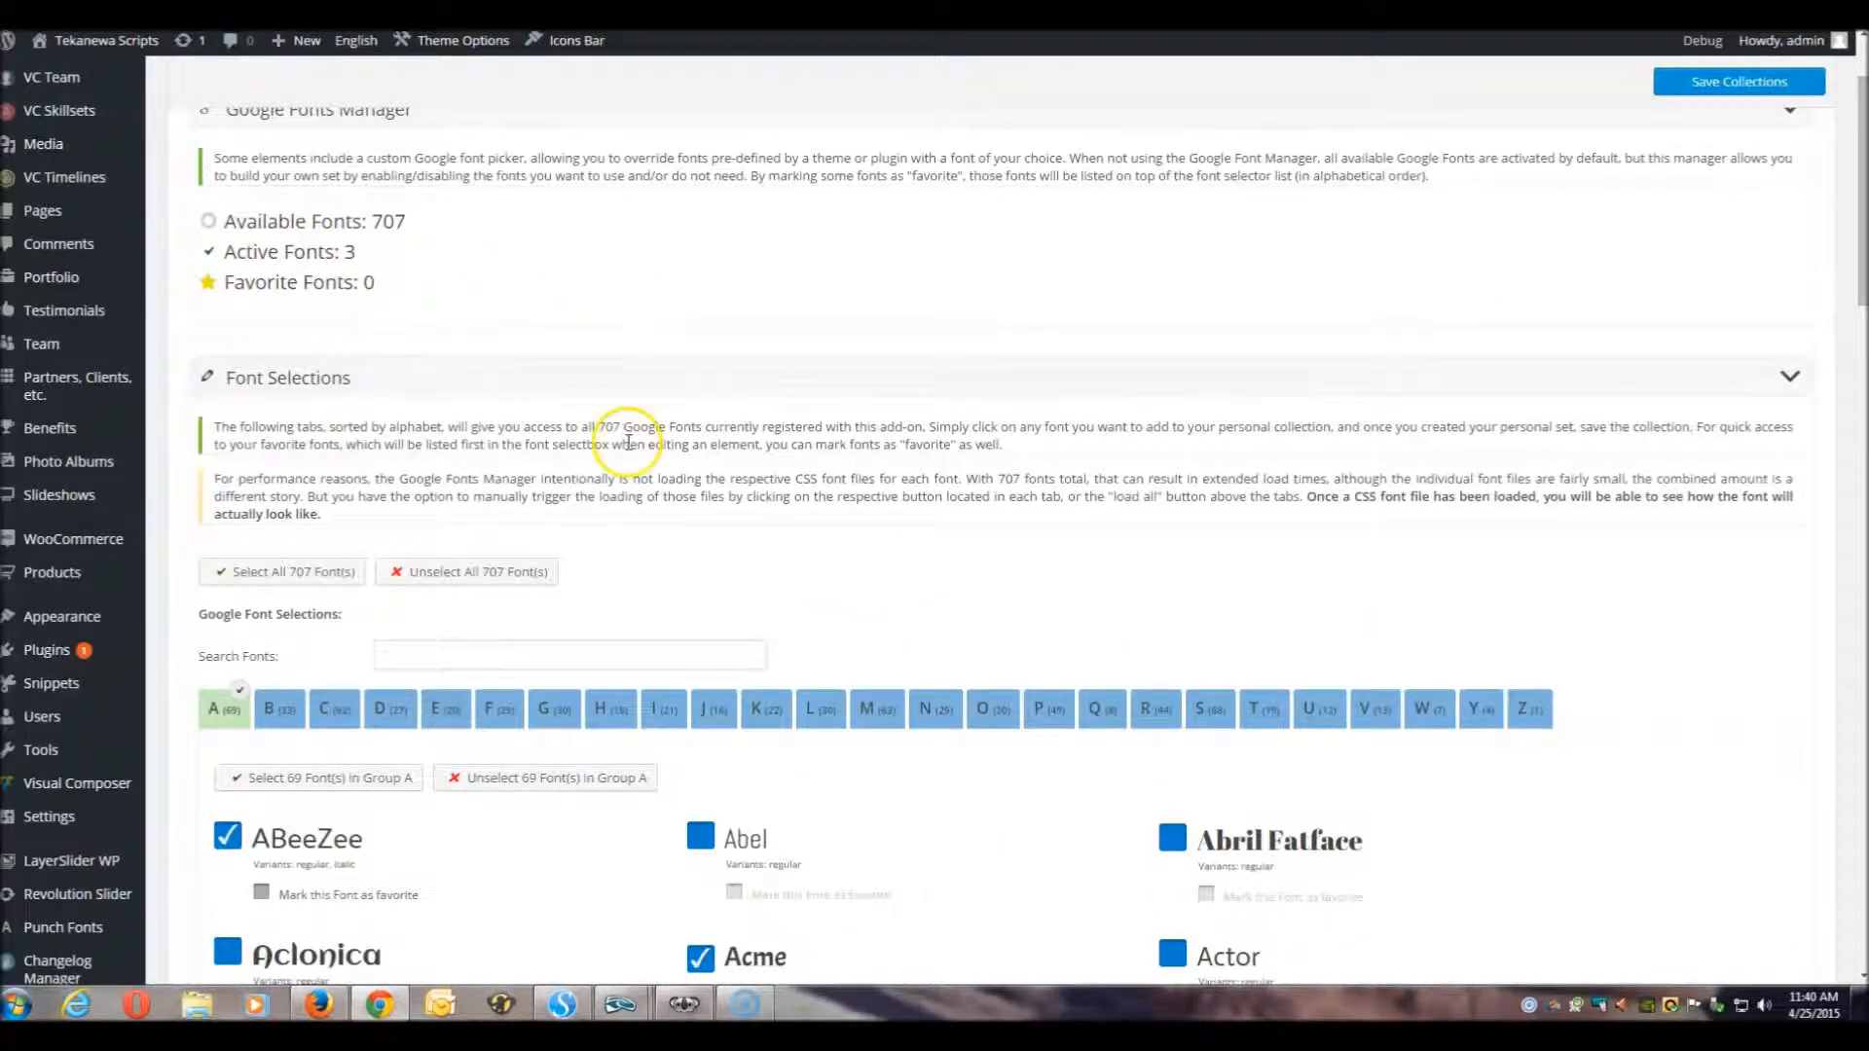
click(739, 837)
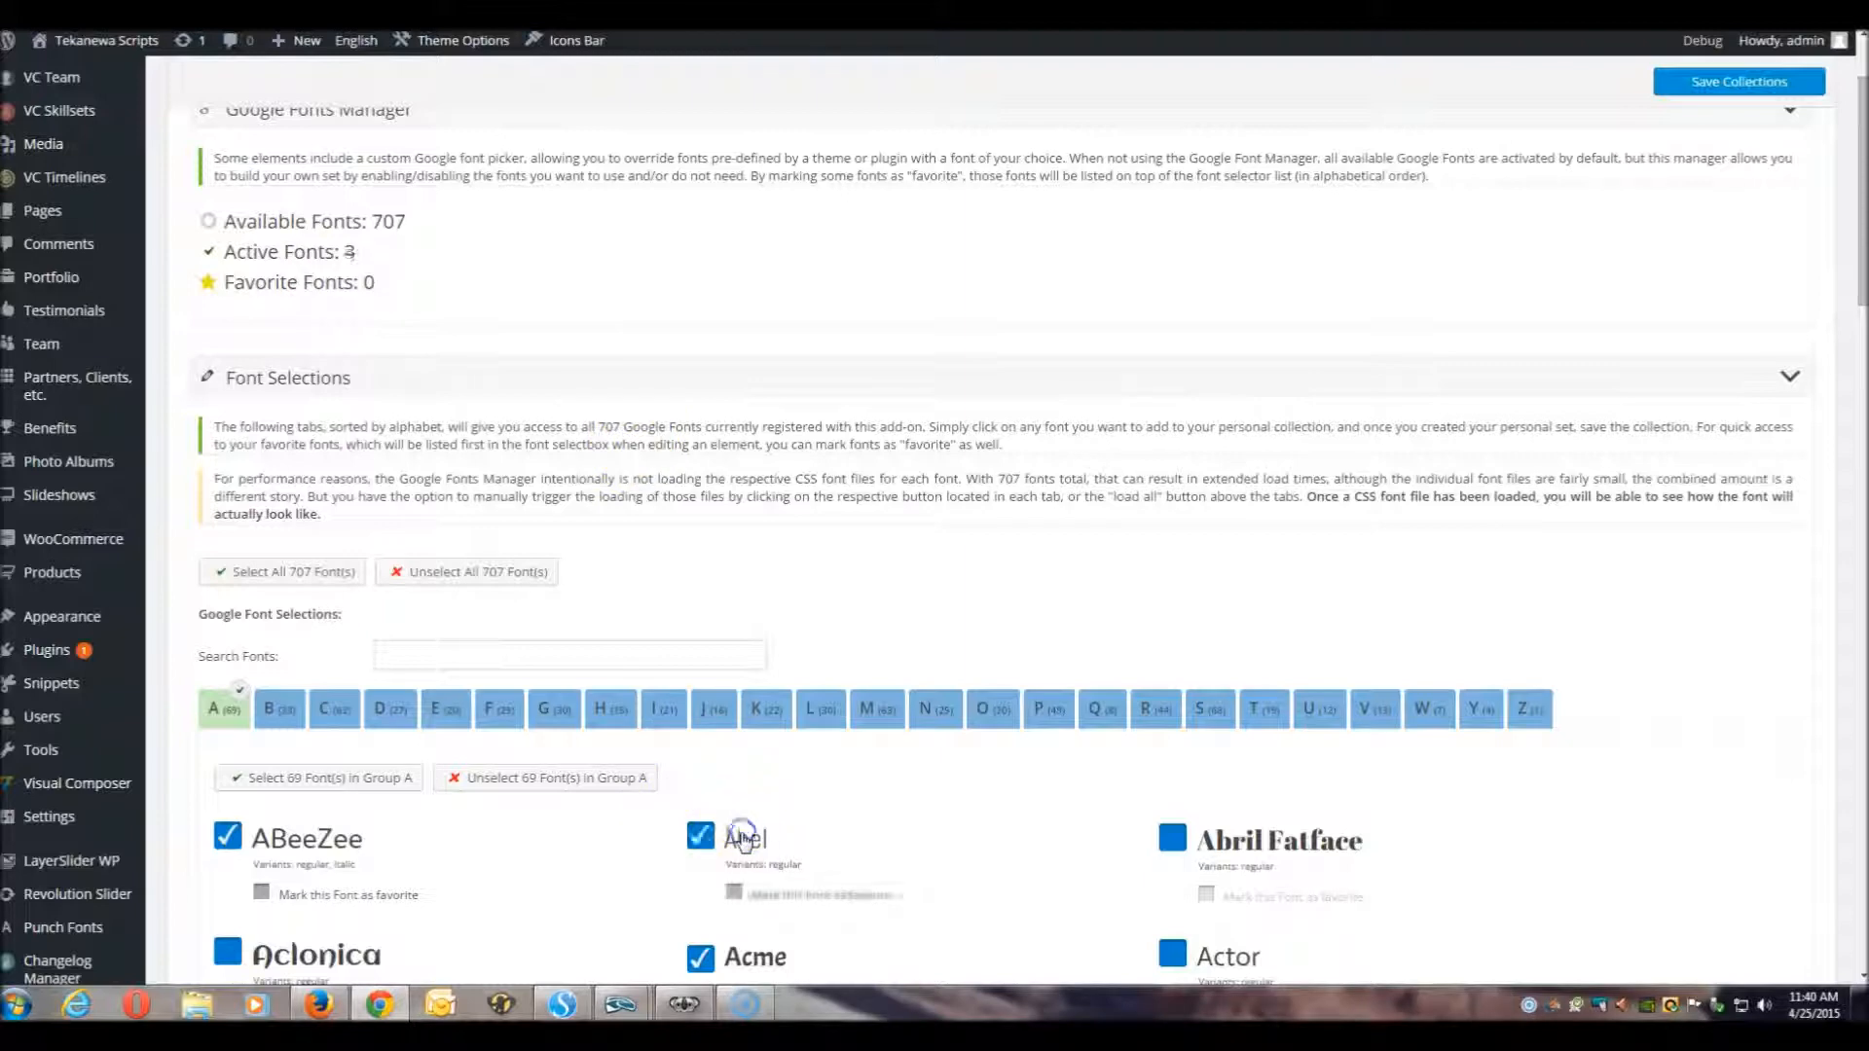
click(1217, 839)
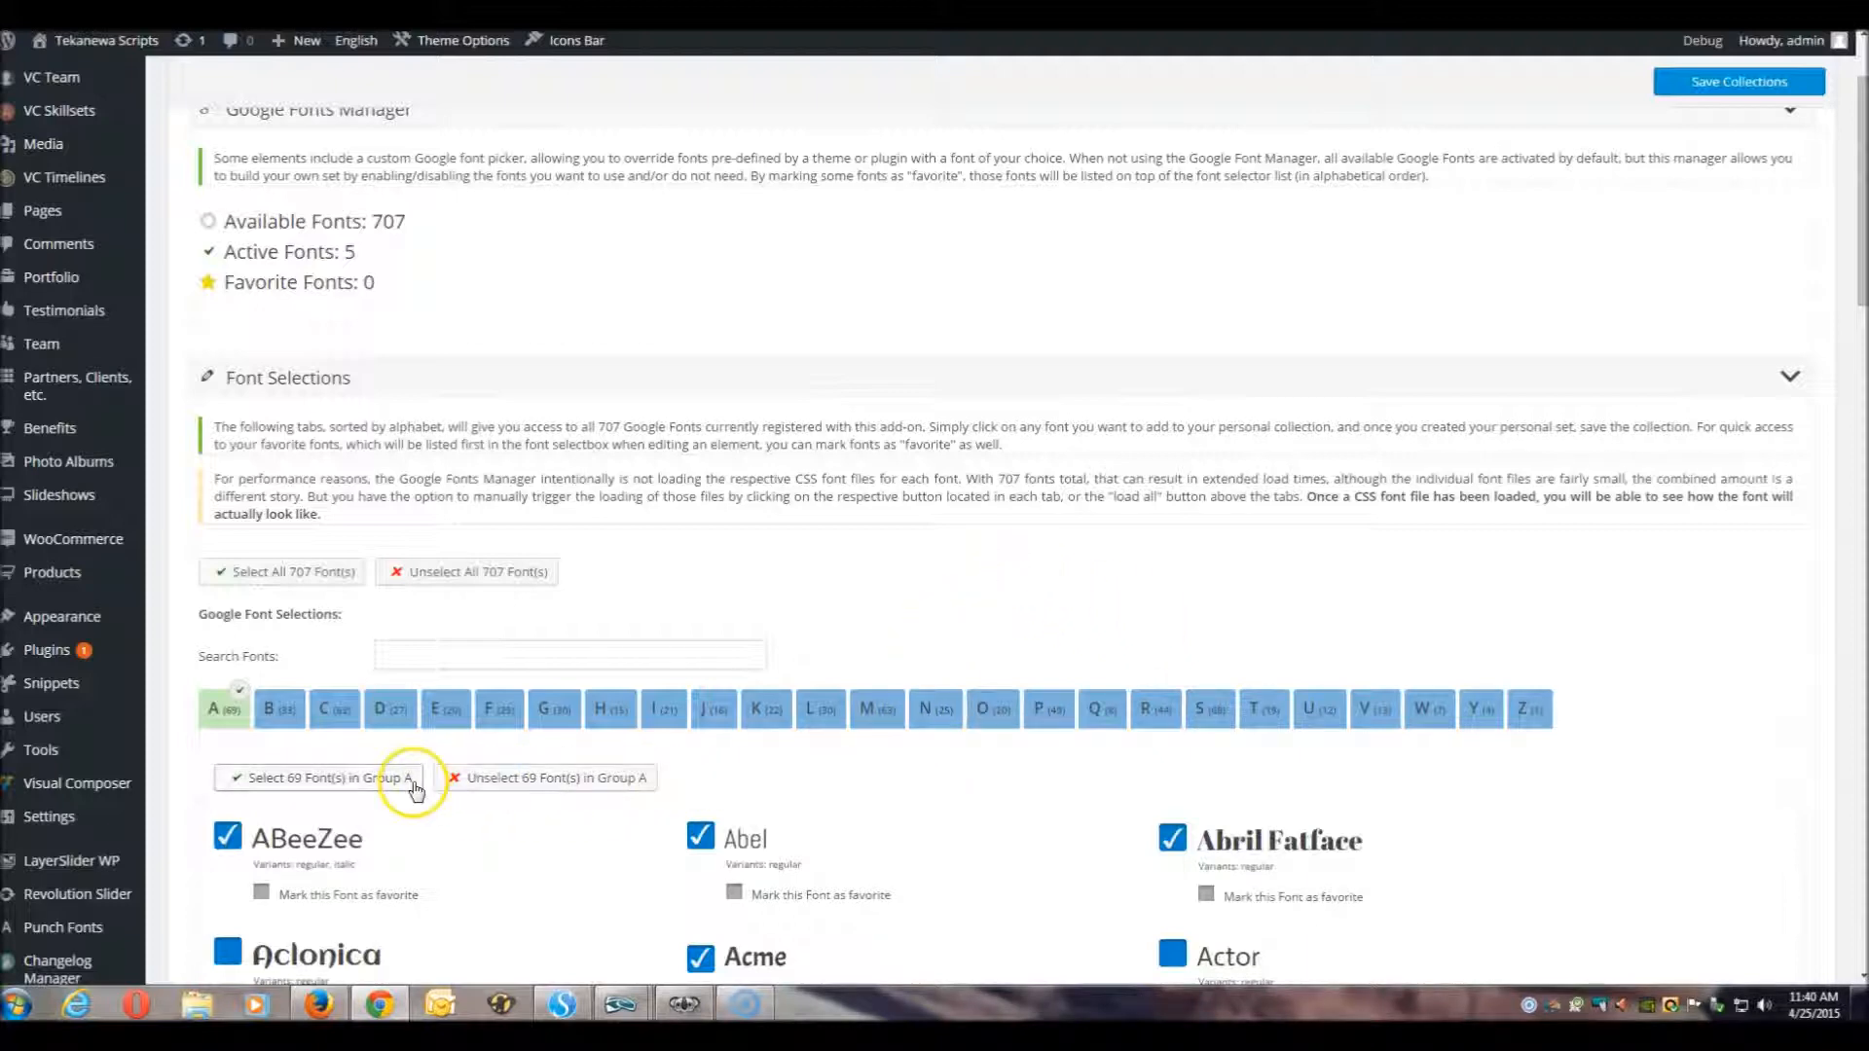
Step: Select all 69 fonts in group A and review the selected fonts
click(354, 784)
click(294, 584)
click(296, 582)
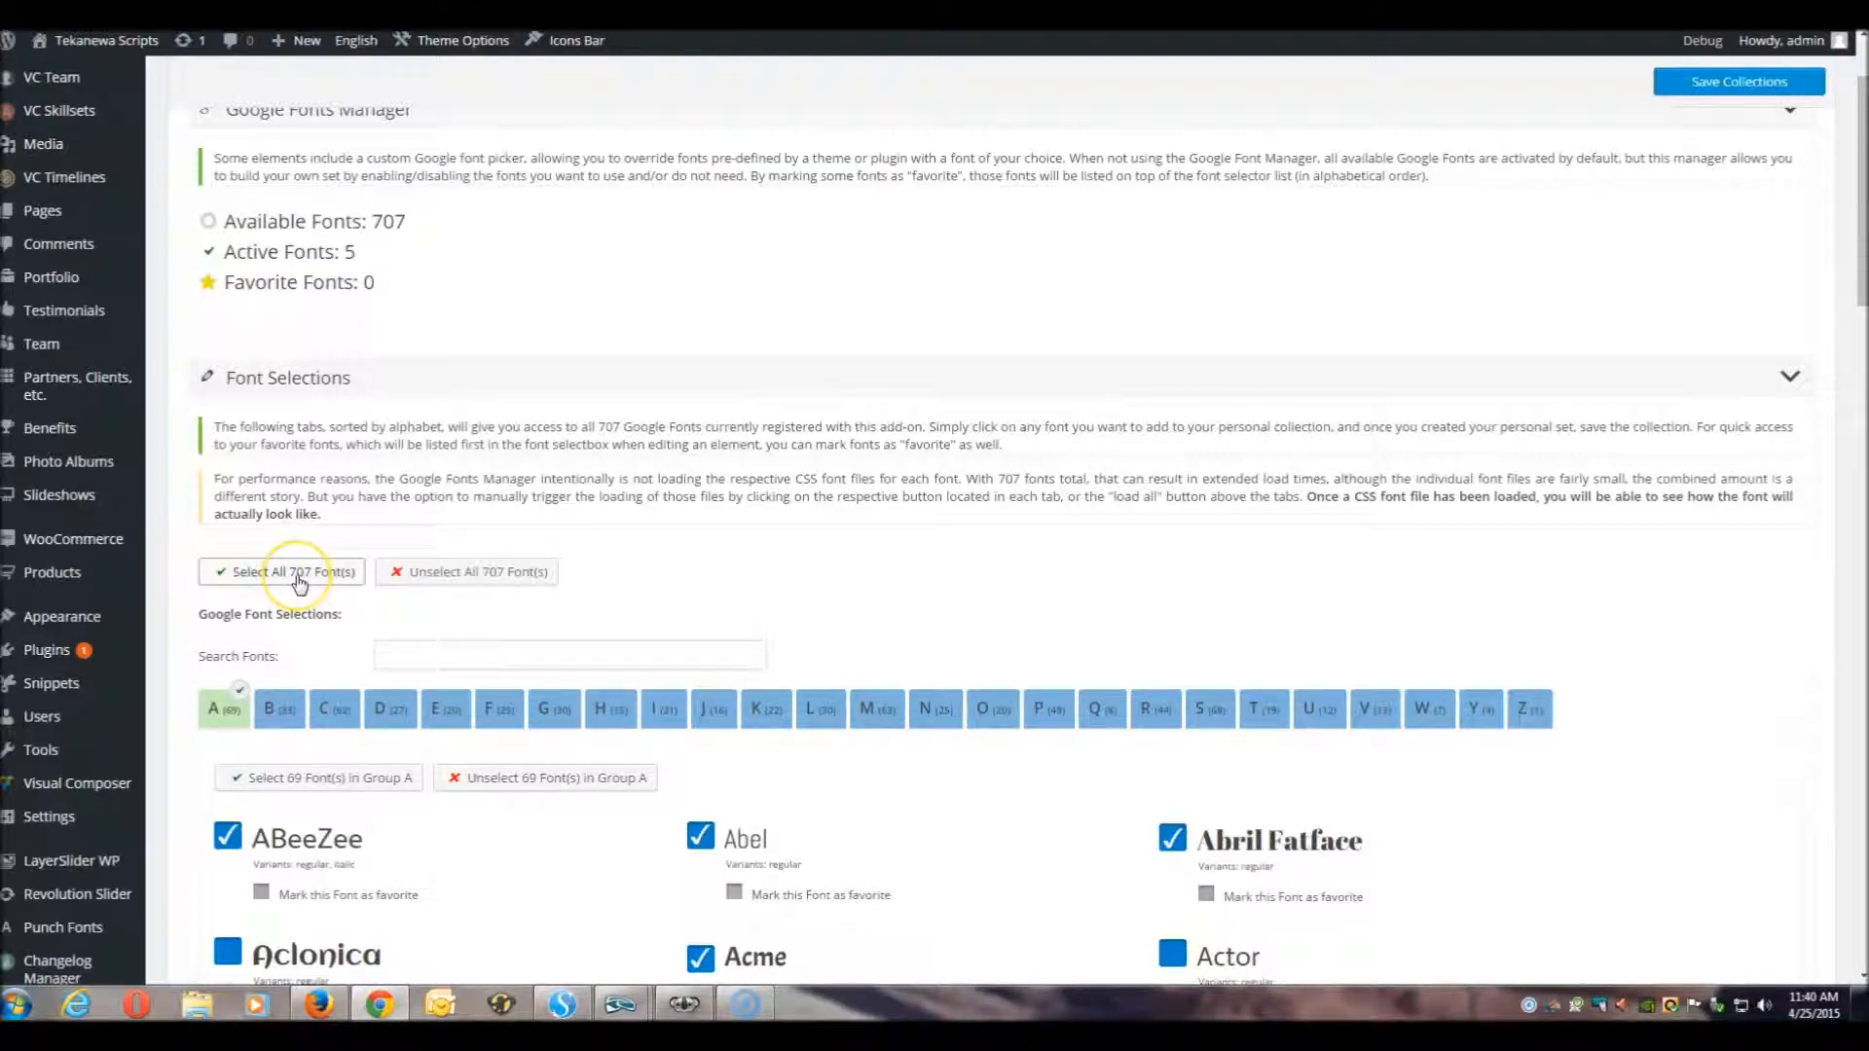
click(312, 776)
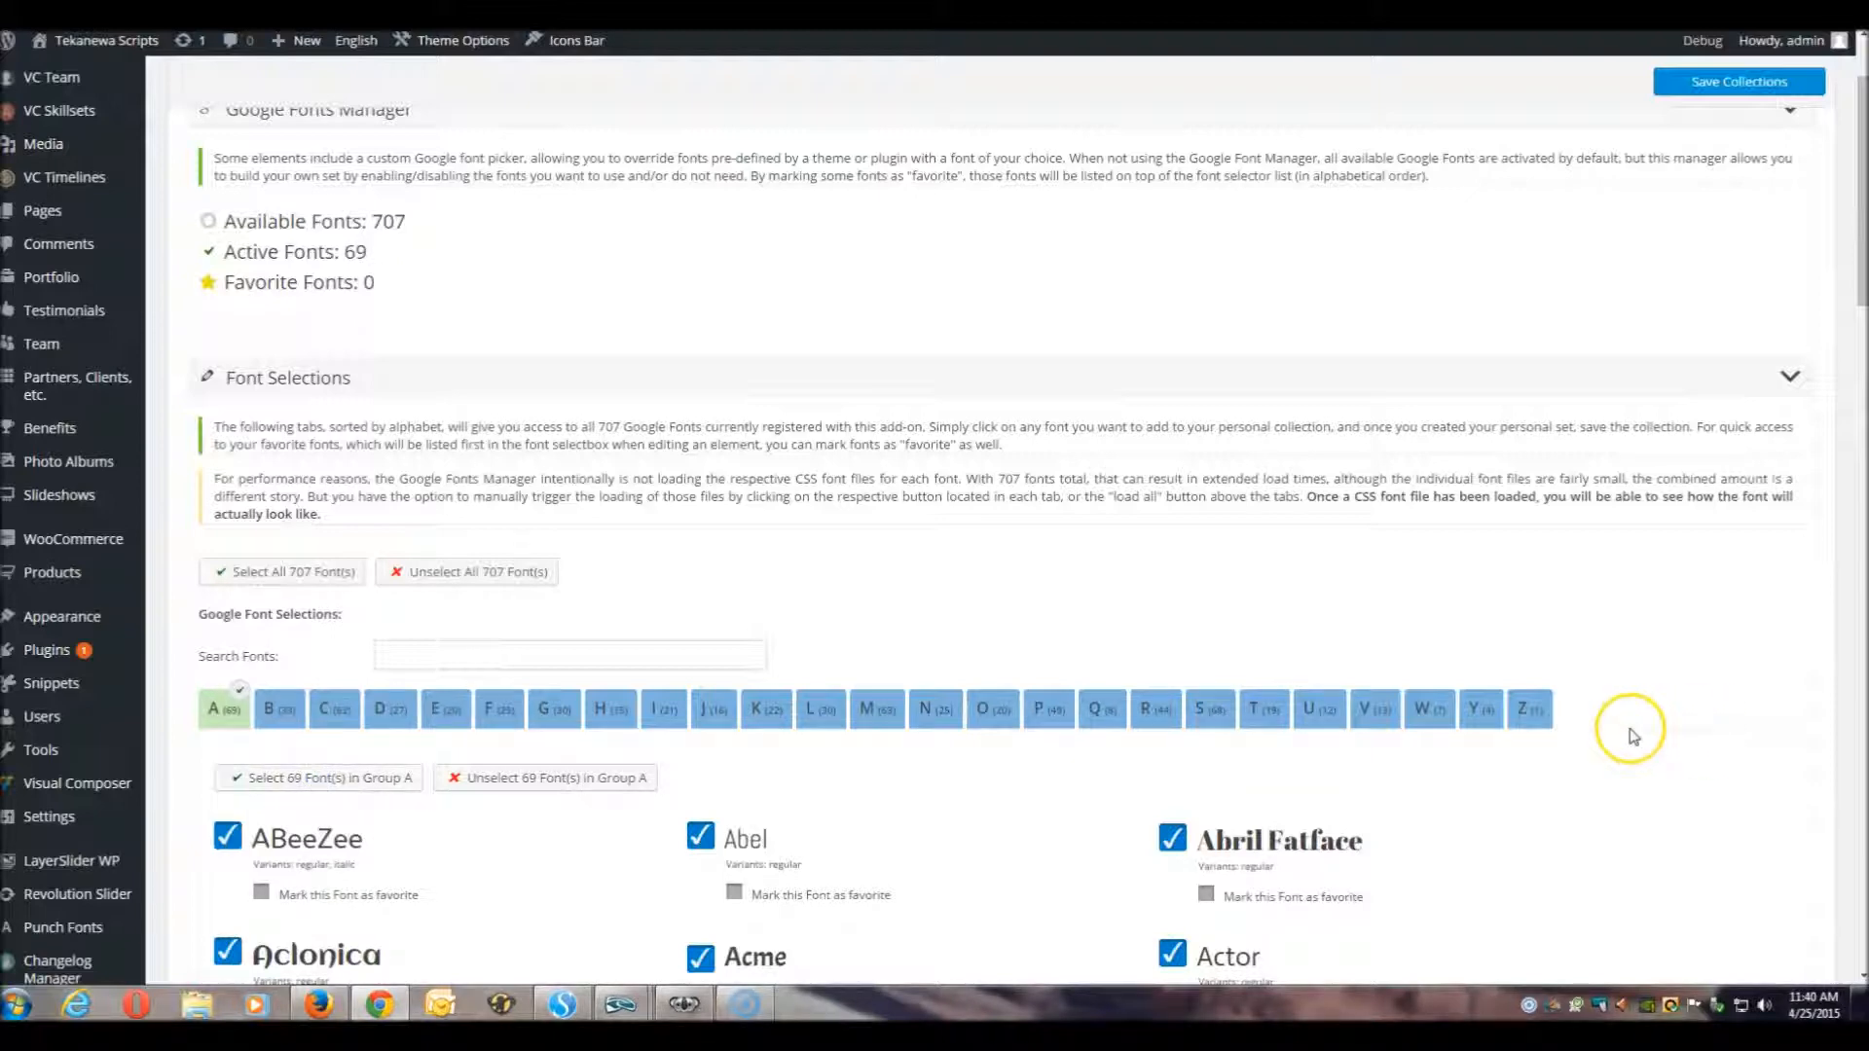
scroll(1635, 734, down, 5)
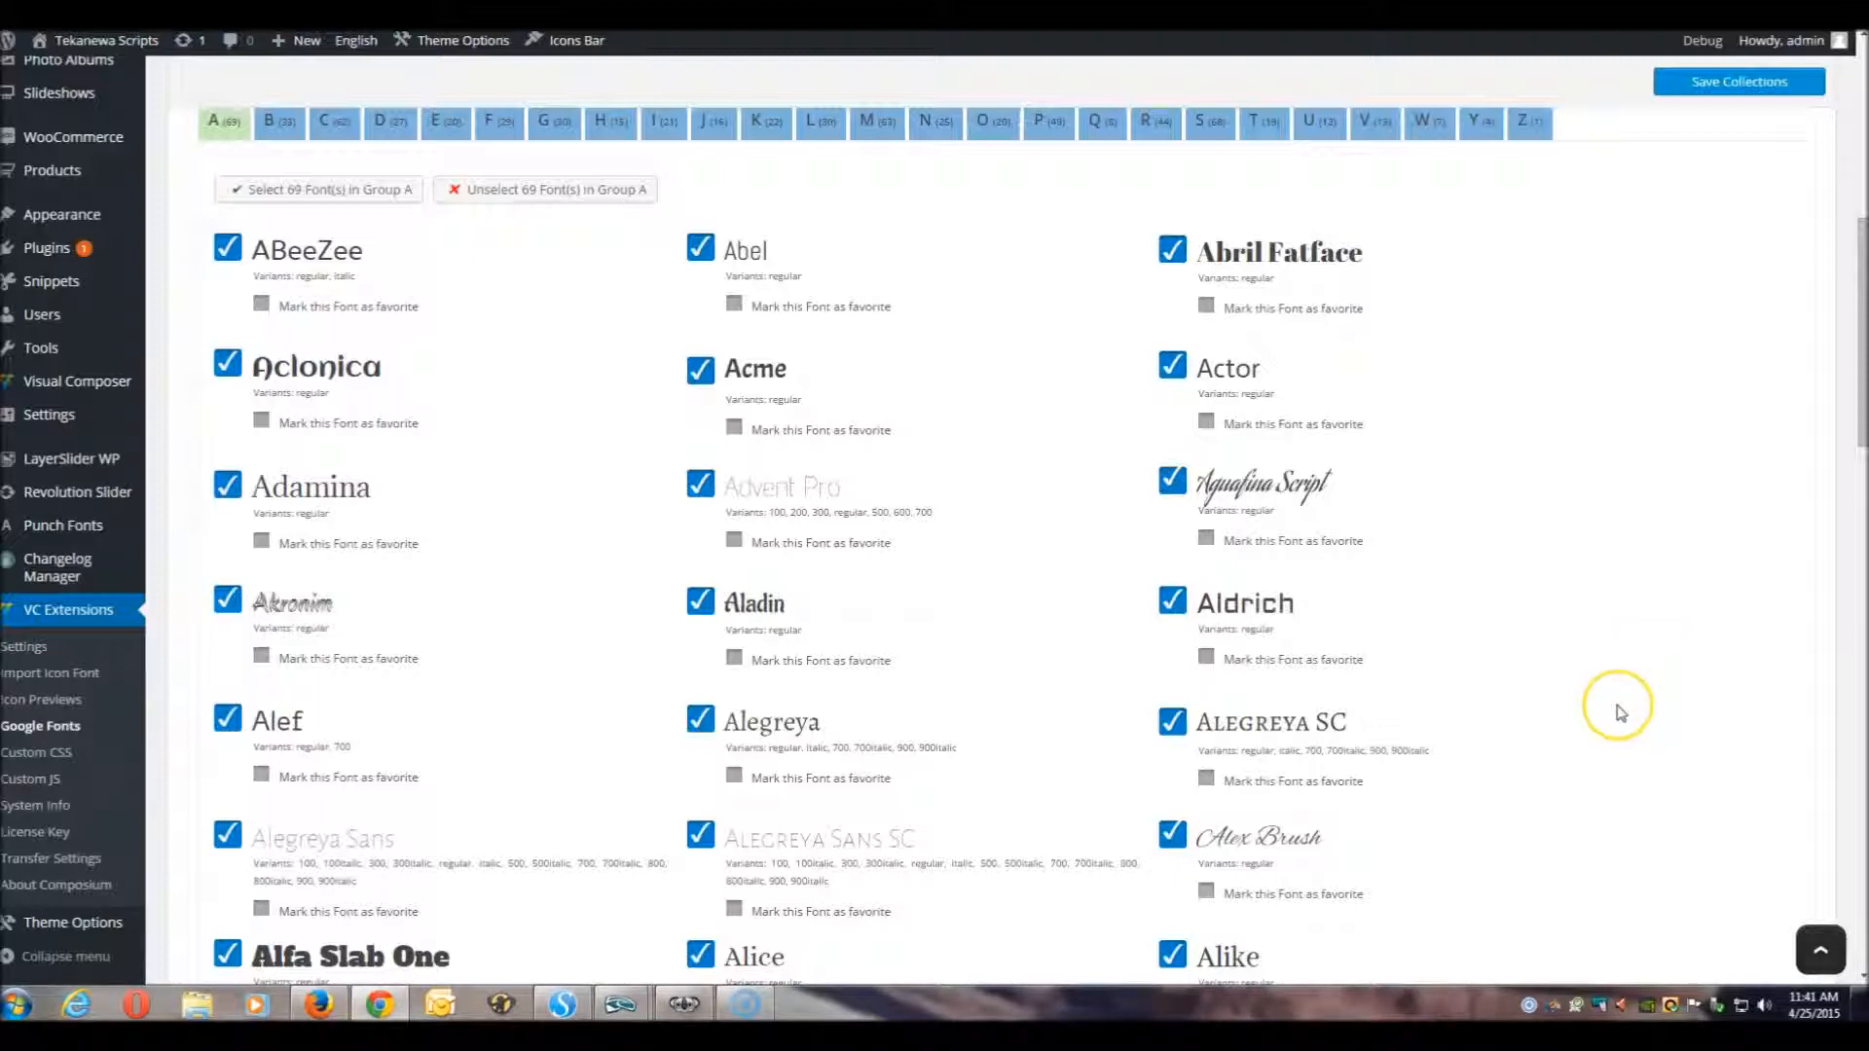
scroll(1620, 713, up, 2)
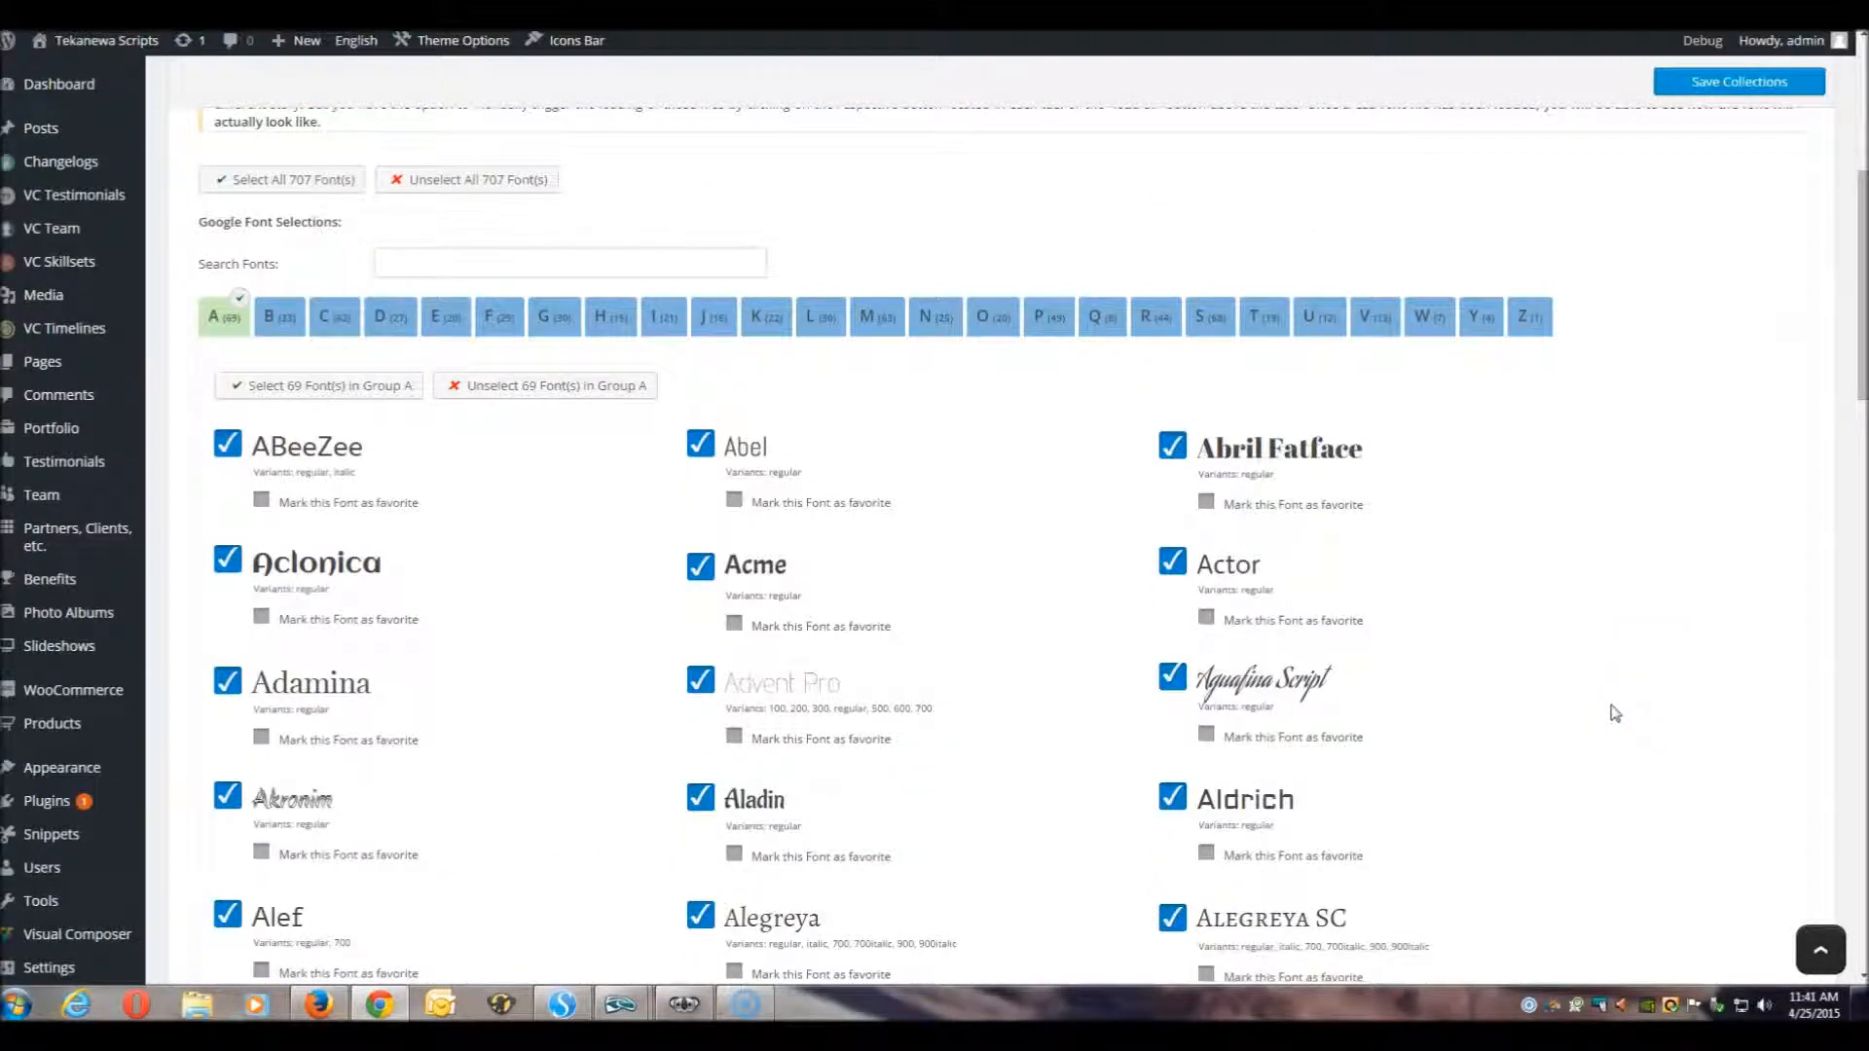
click(1588, 711)
Step: Activate and deactivate IM Fell DW Pica in group I, and do the same with PT Mono in group P
click(660, 318)
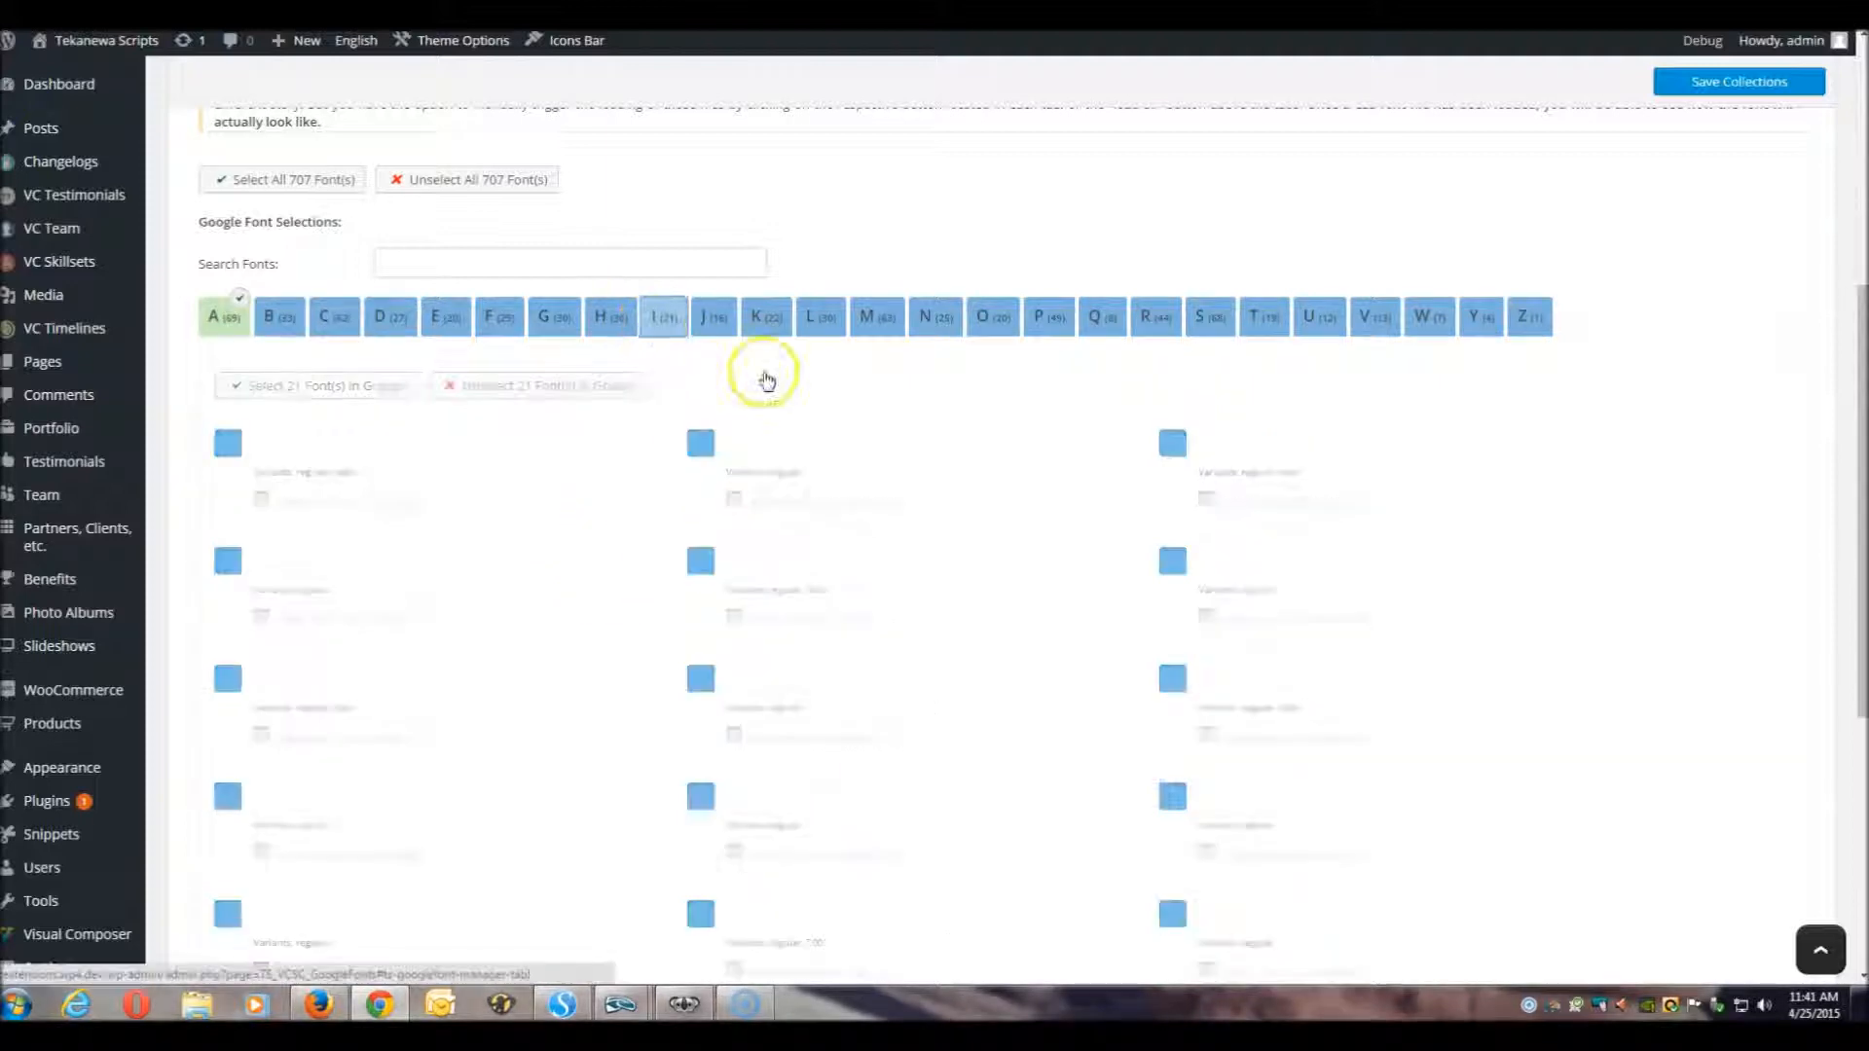
click(276, 445)
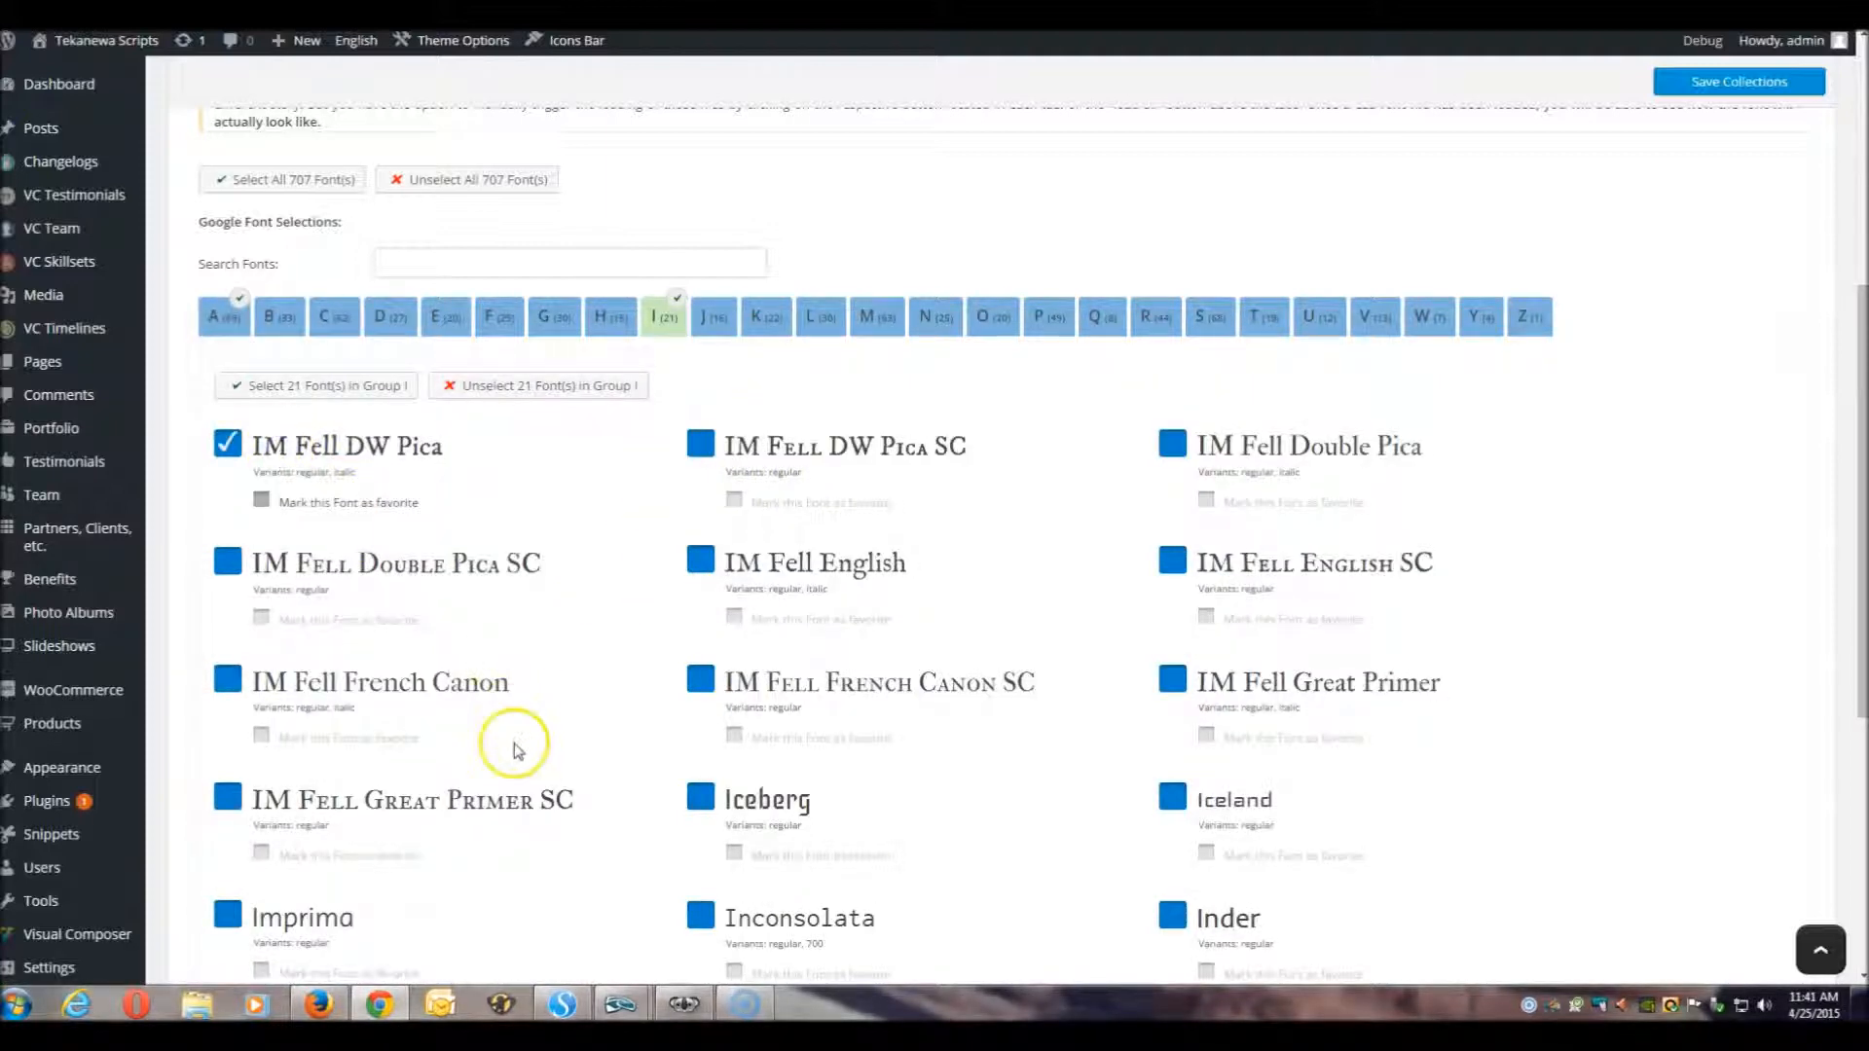
click(386, 447)
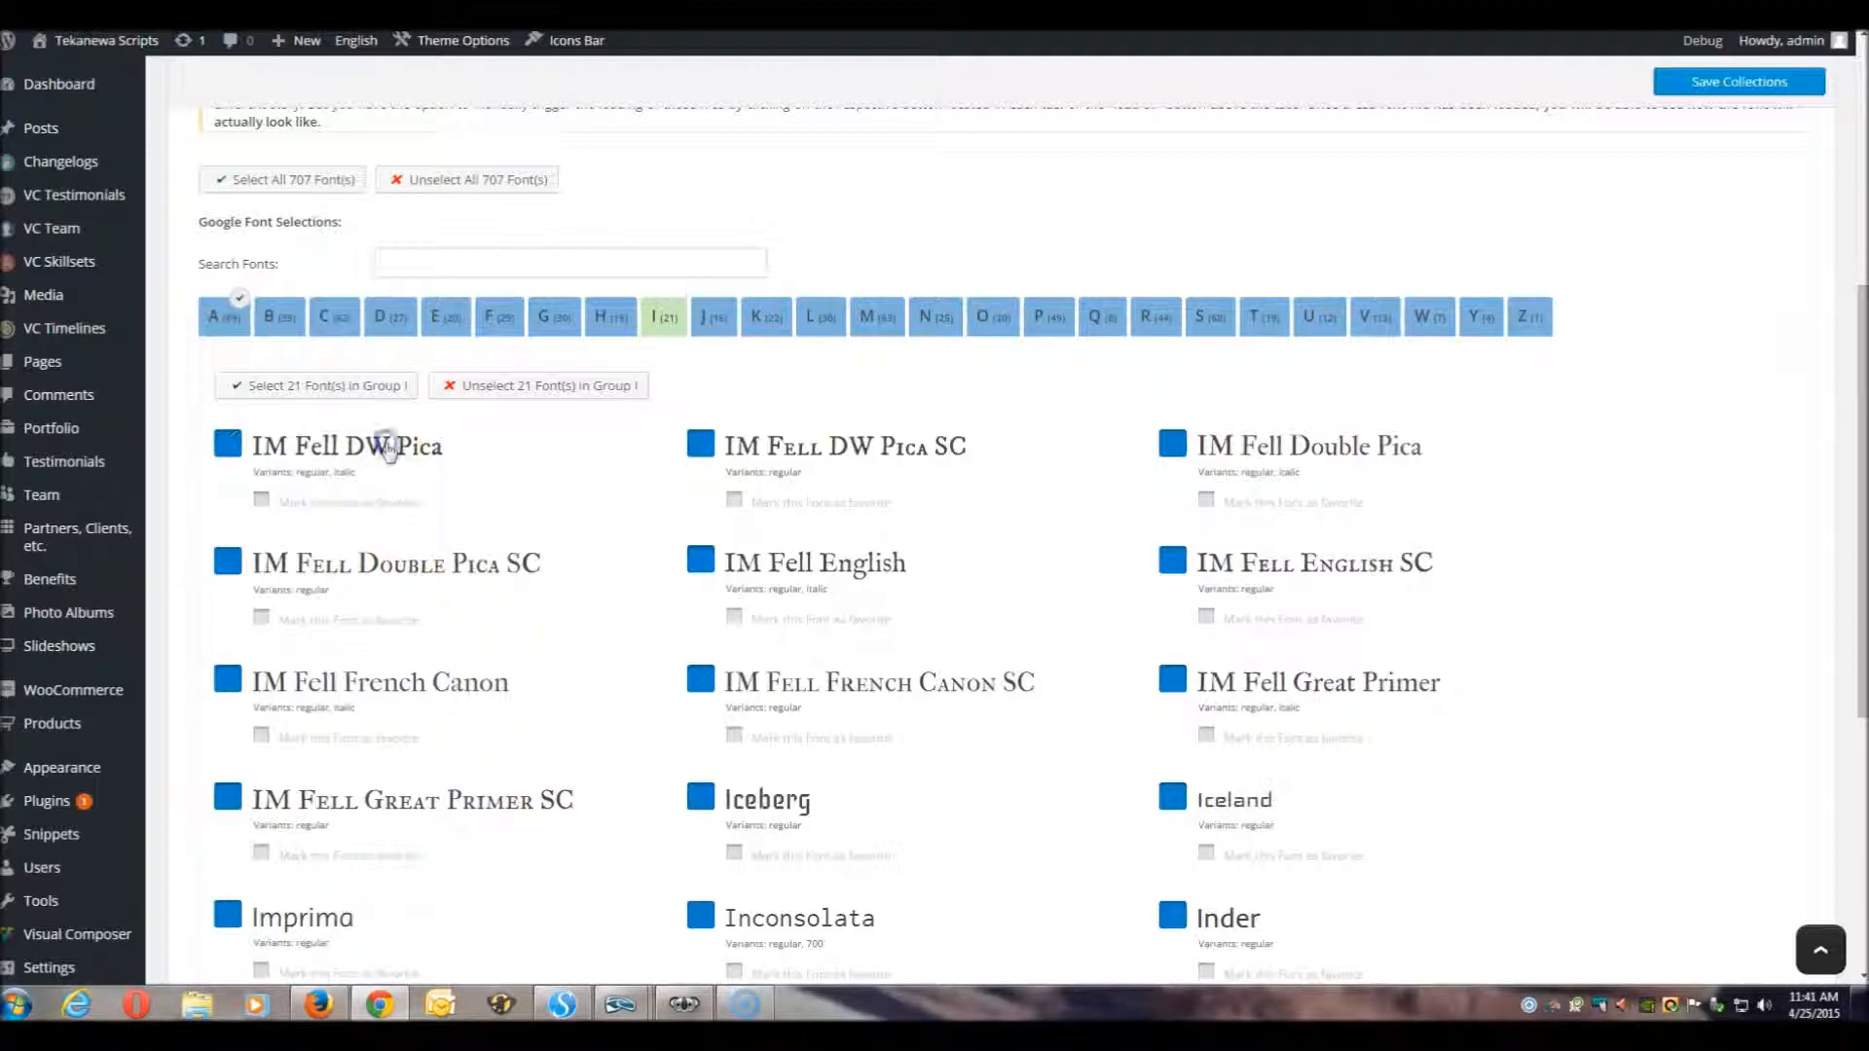
click(1048, 317)
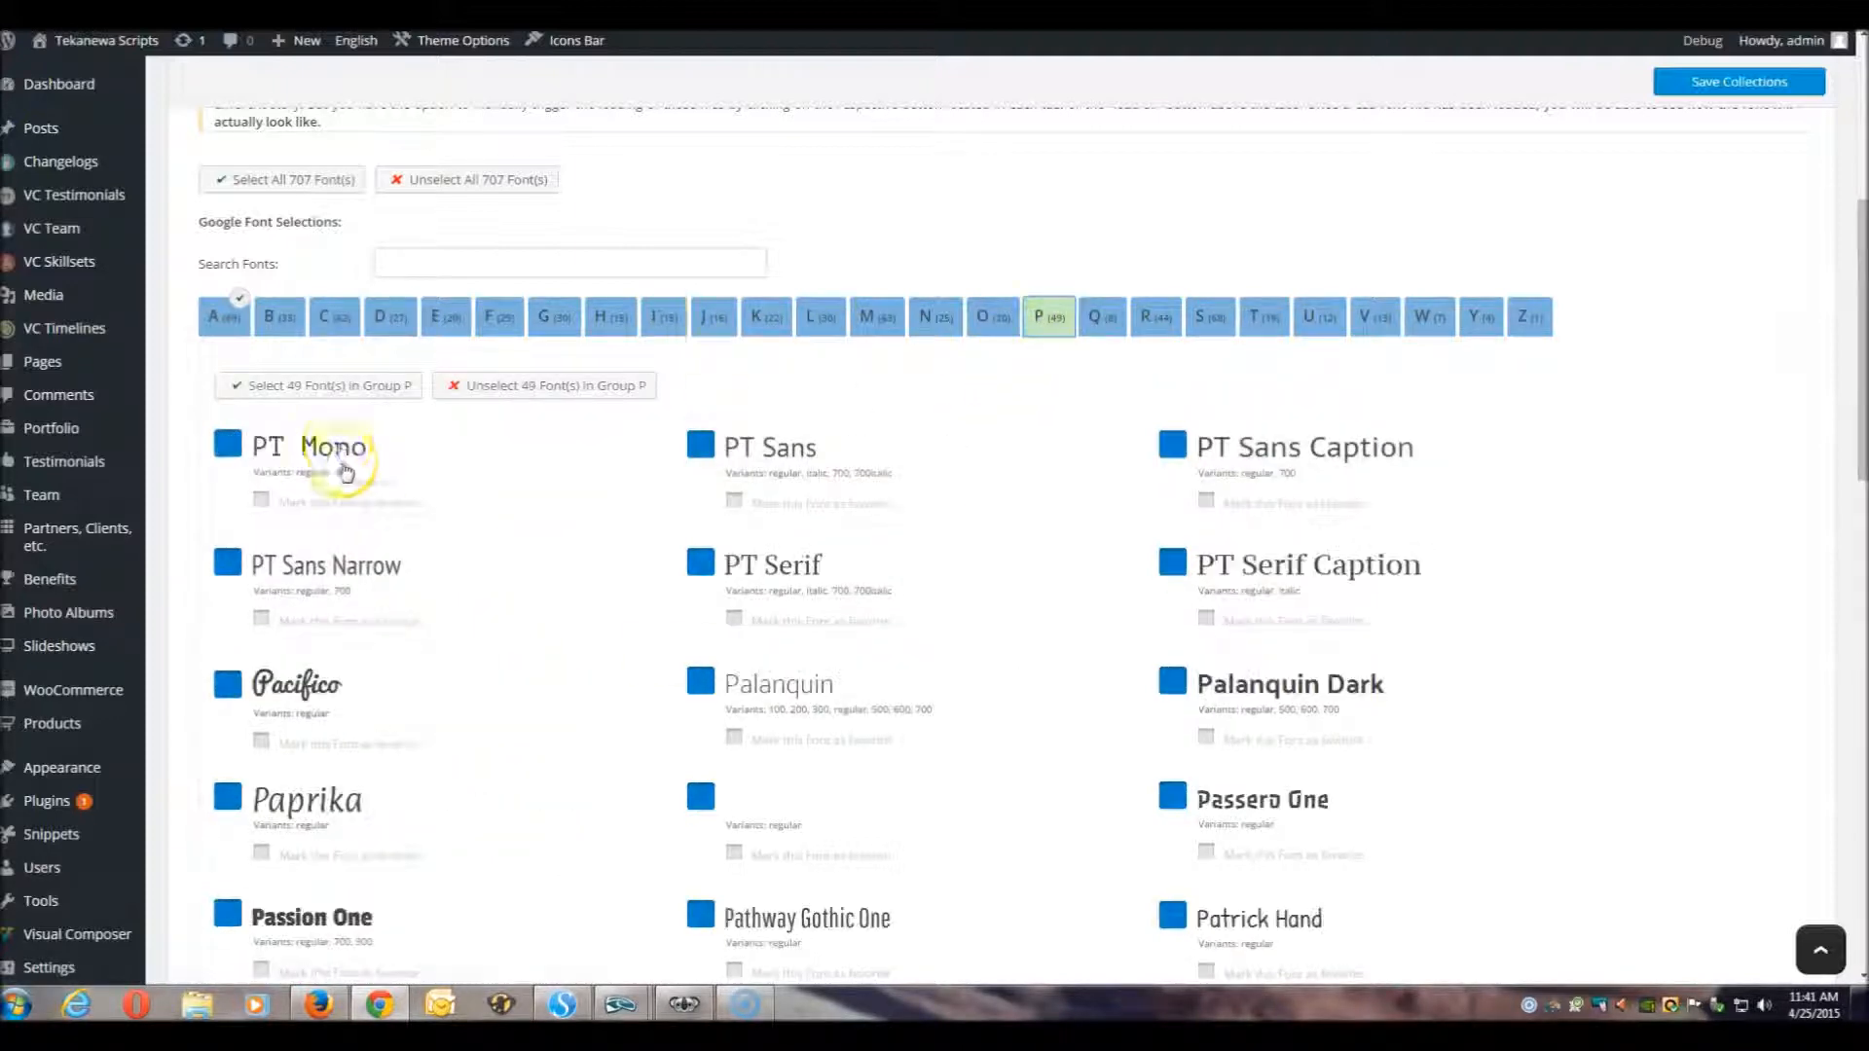
click(337, 448)
click(334, 446)
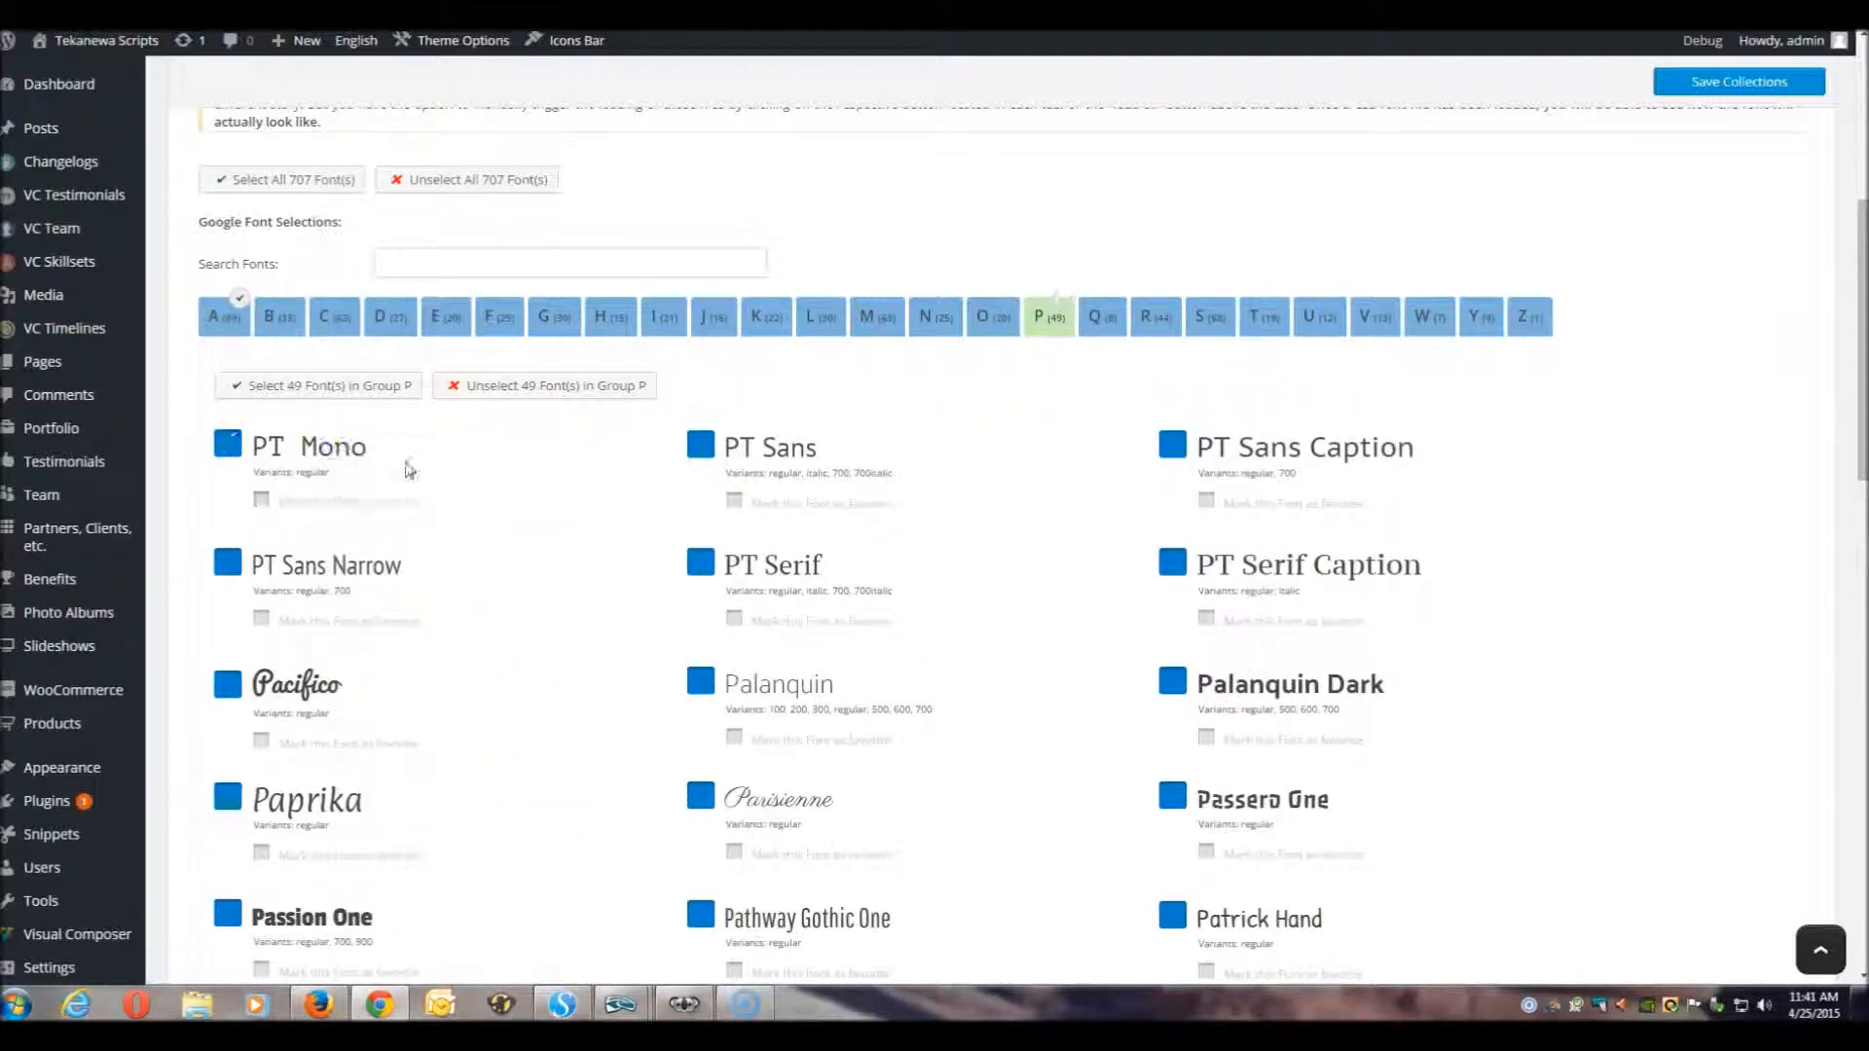
Step: Mark Advent Pro, Aguafina Script, Adamina, Alef, Alegreya and Alegreya SC in group A as favorite fonts
click(217, 316)
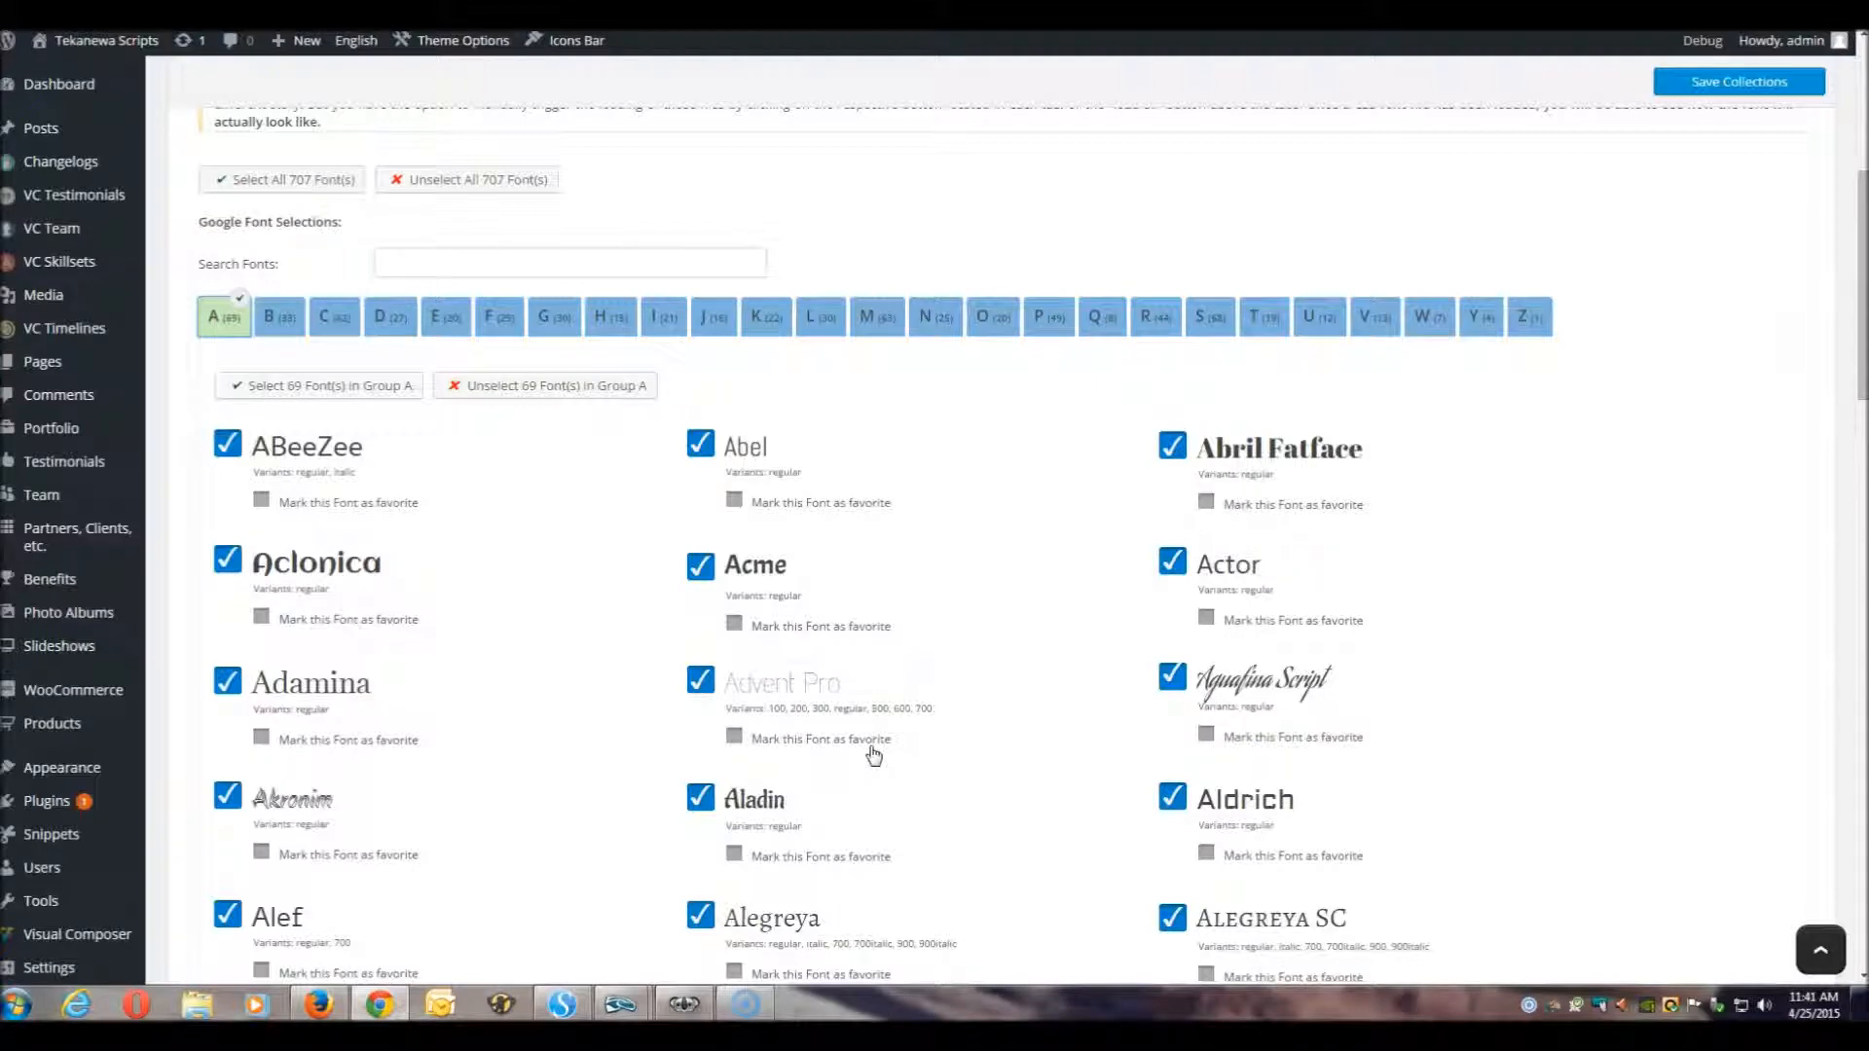
drag(722, 326, 1065, 441)
click(879, 374)
click(928, 484)
click(964, 517)
click(966, 542)
click(843, 737)
click(1240, 744)
click(367, 737)
click(394, 974)
click(793, 973)
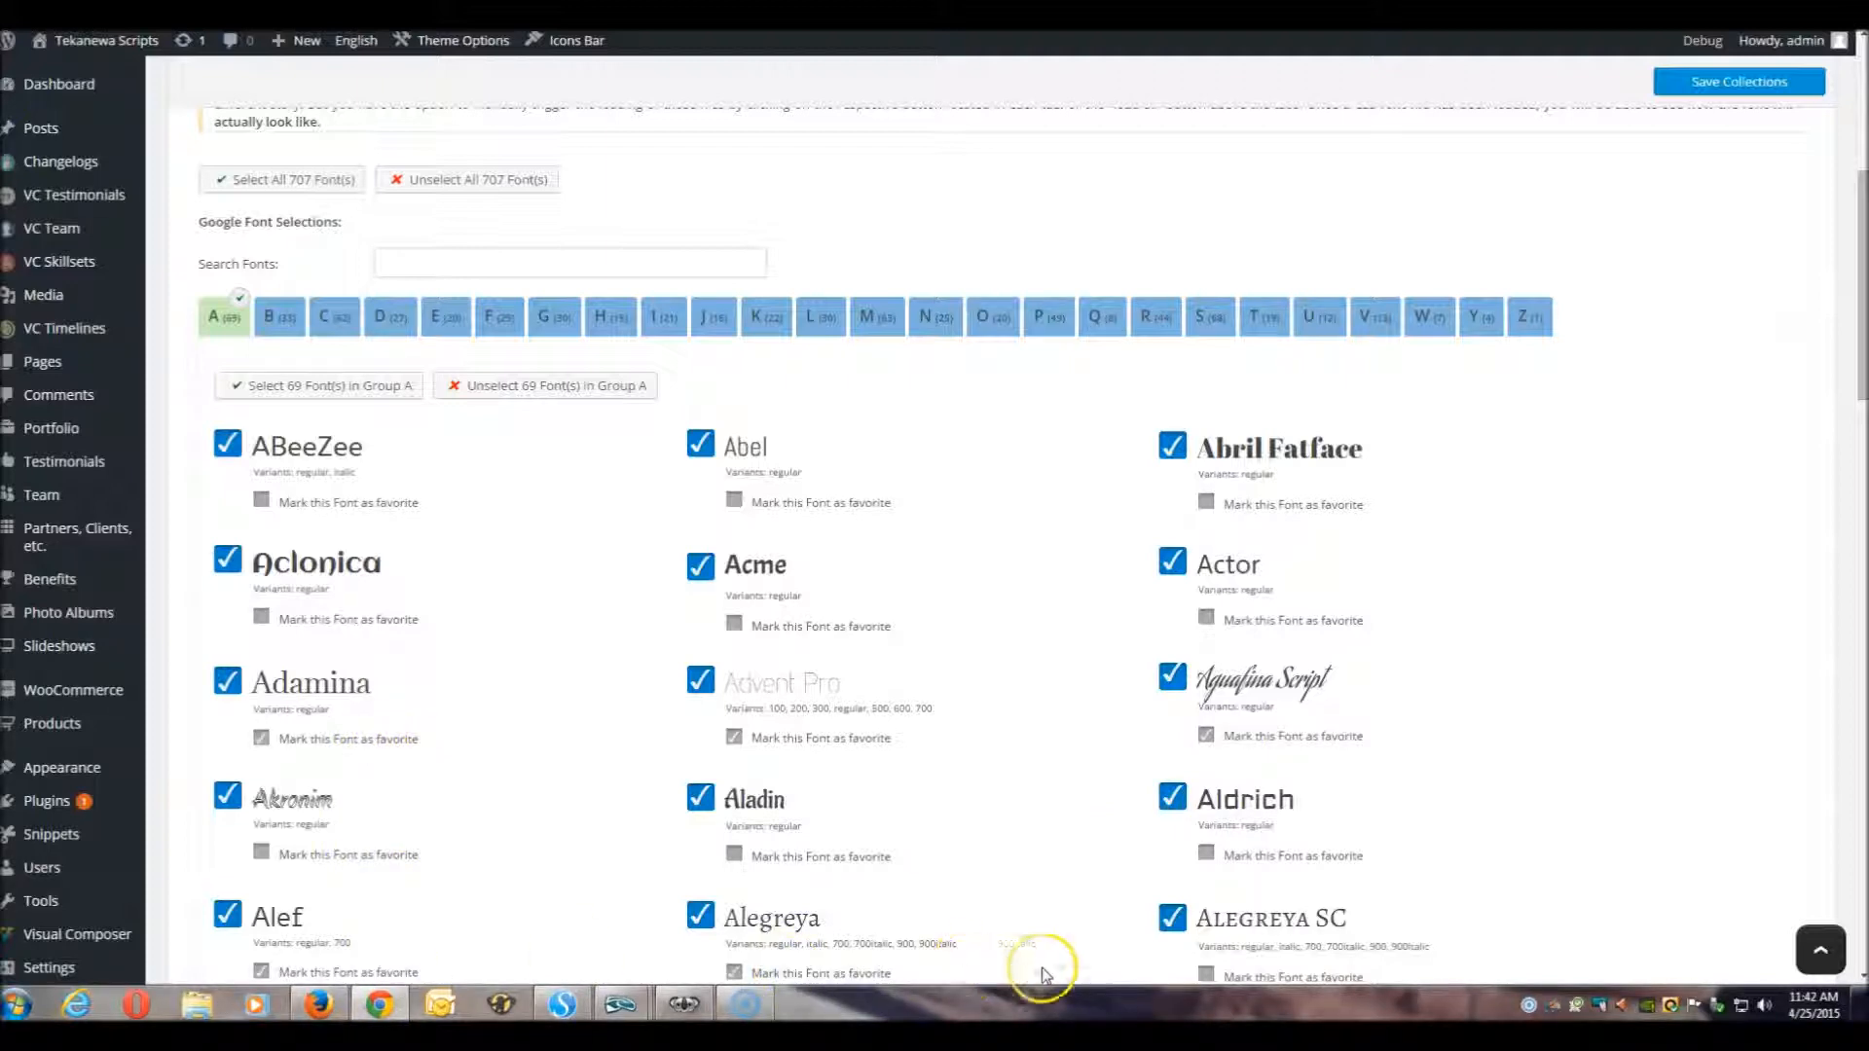
click(1275, 976)
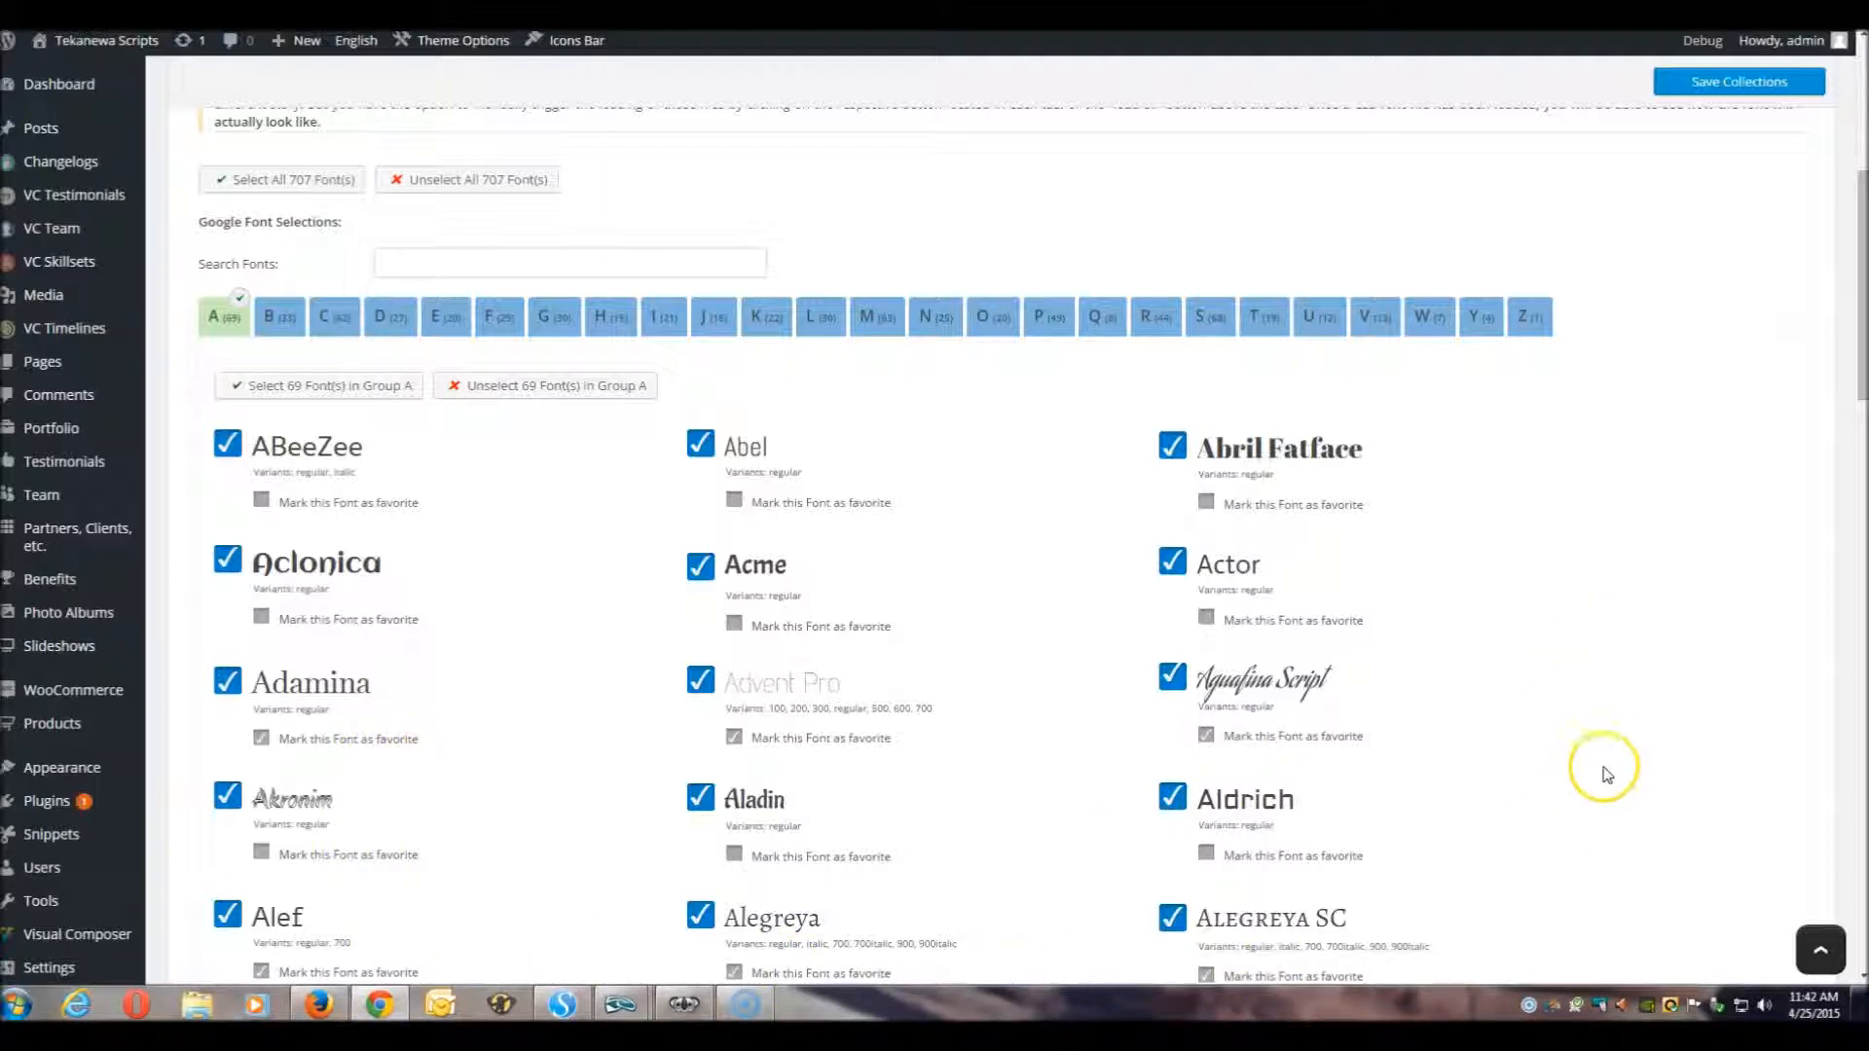
Step: Check the favorite fonts count in the Google Fonts Manager summary
scroll(935, 600, up, 4)
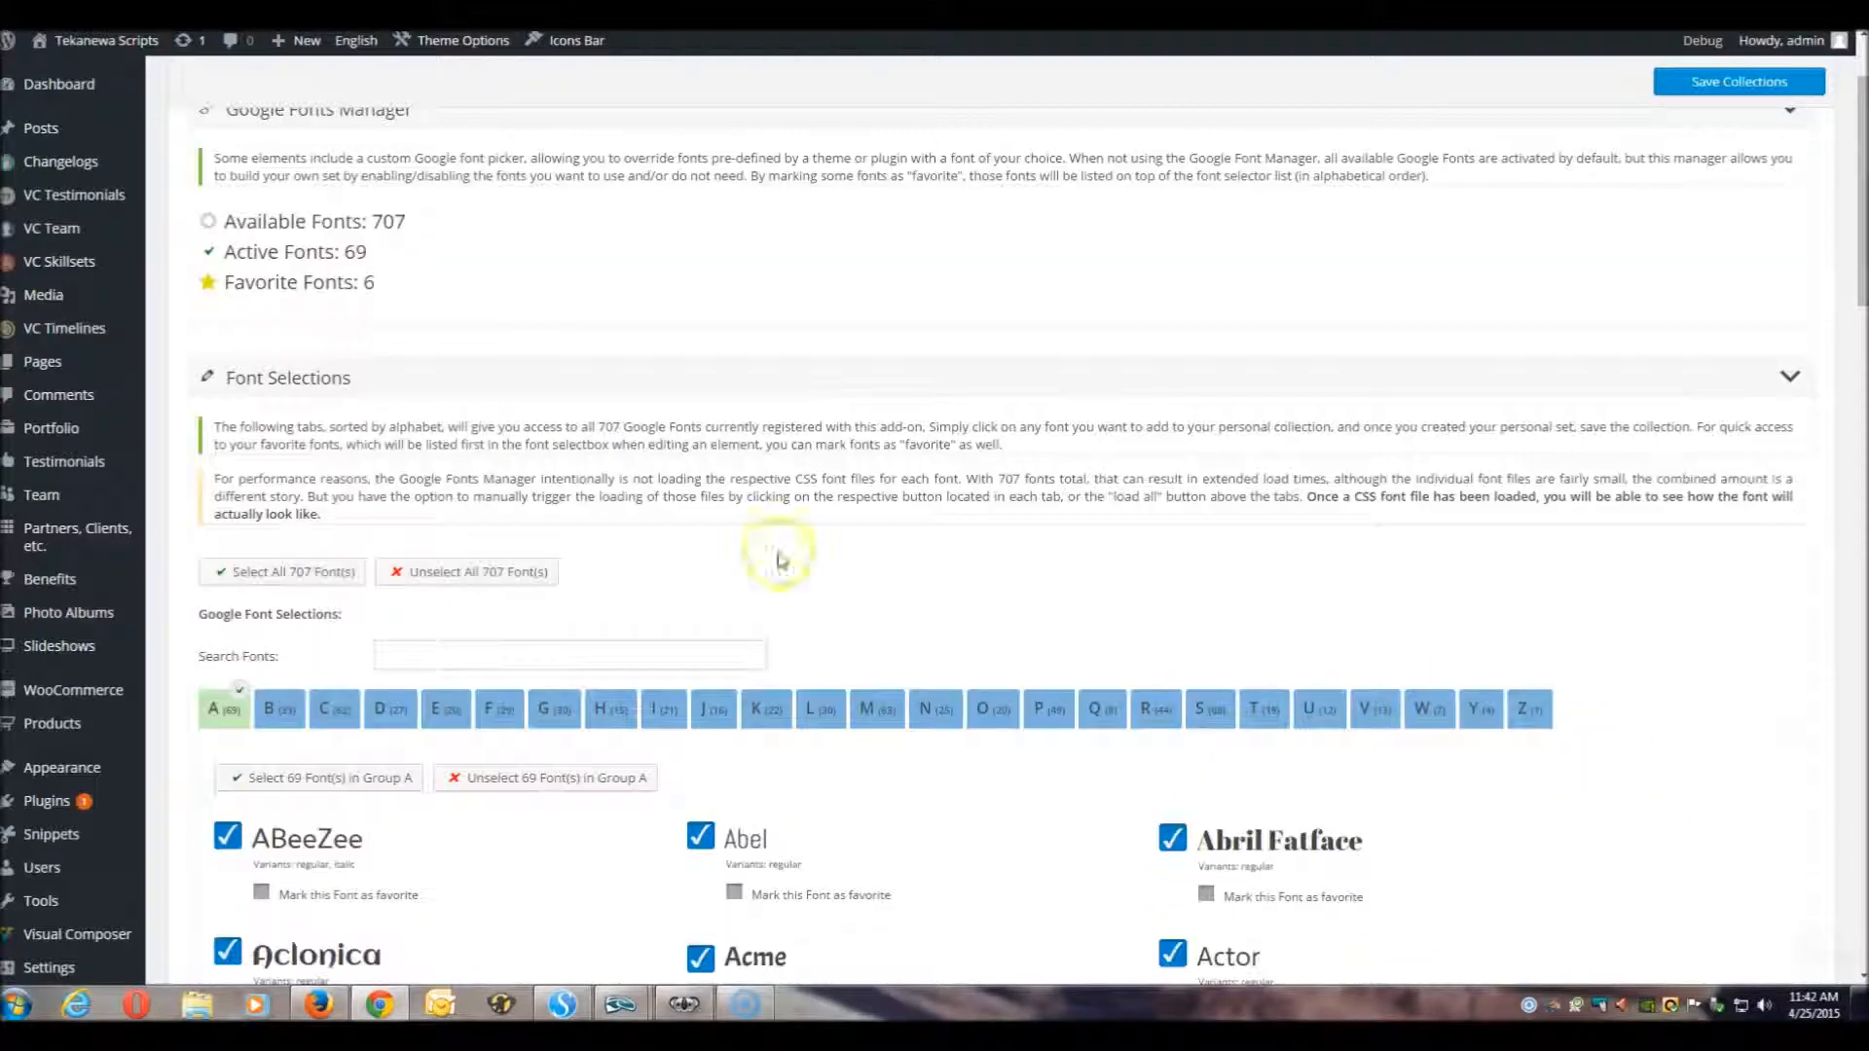
drag(216, 281, 376, 286)
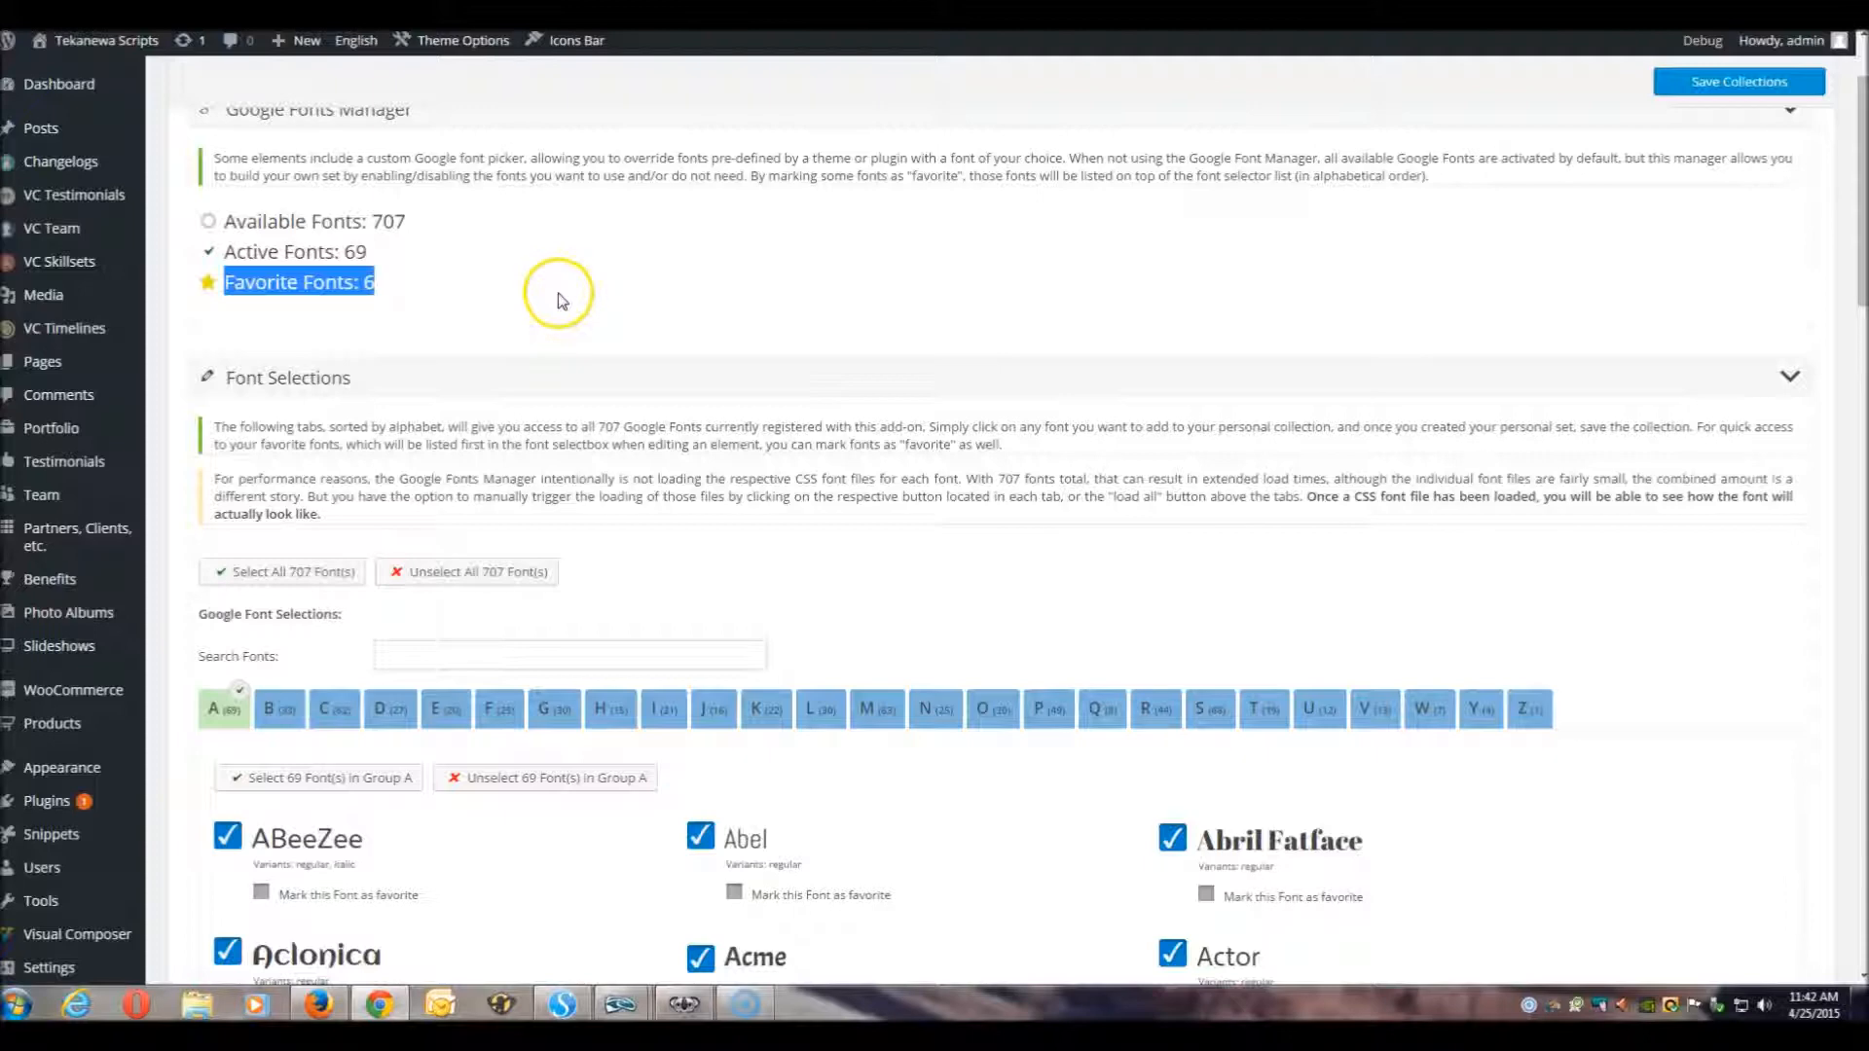
click(379, 314)
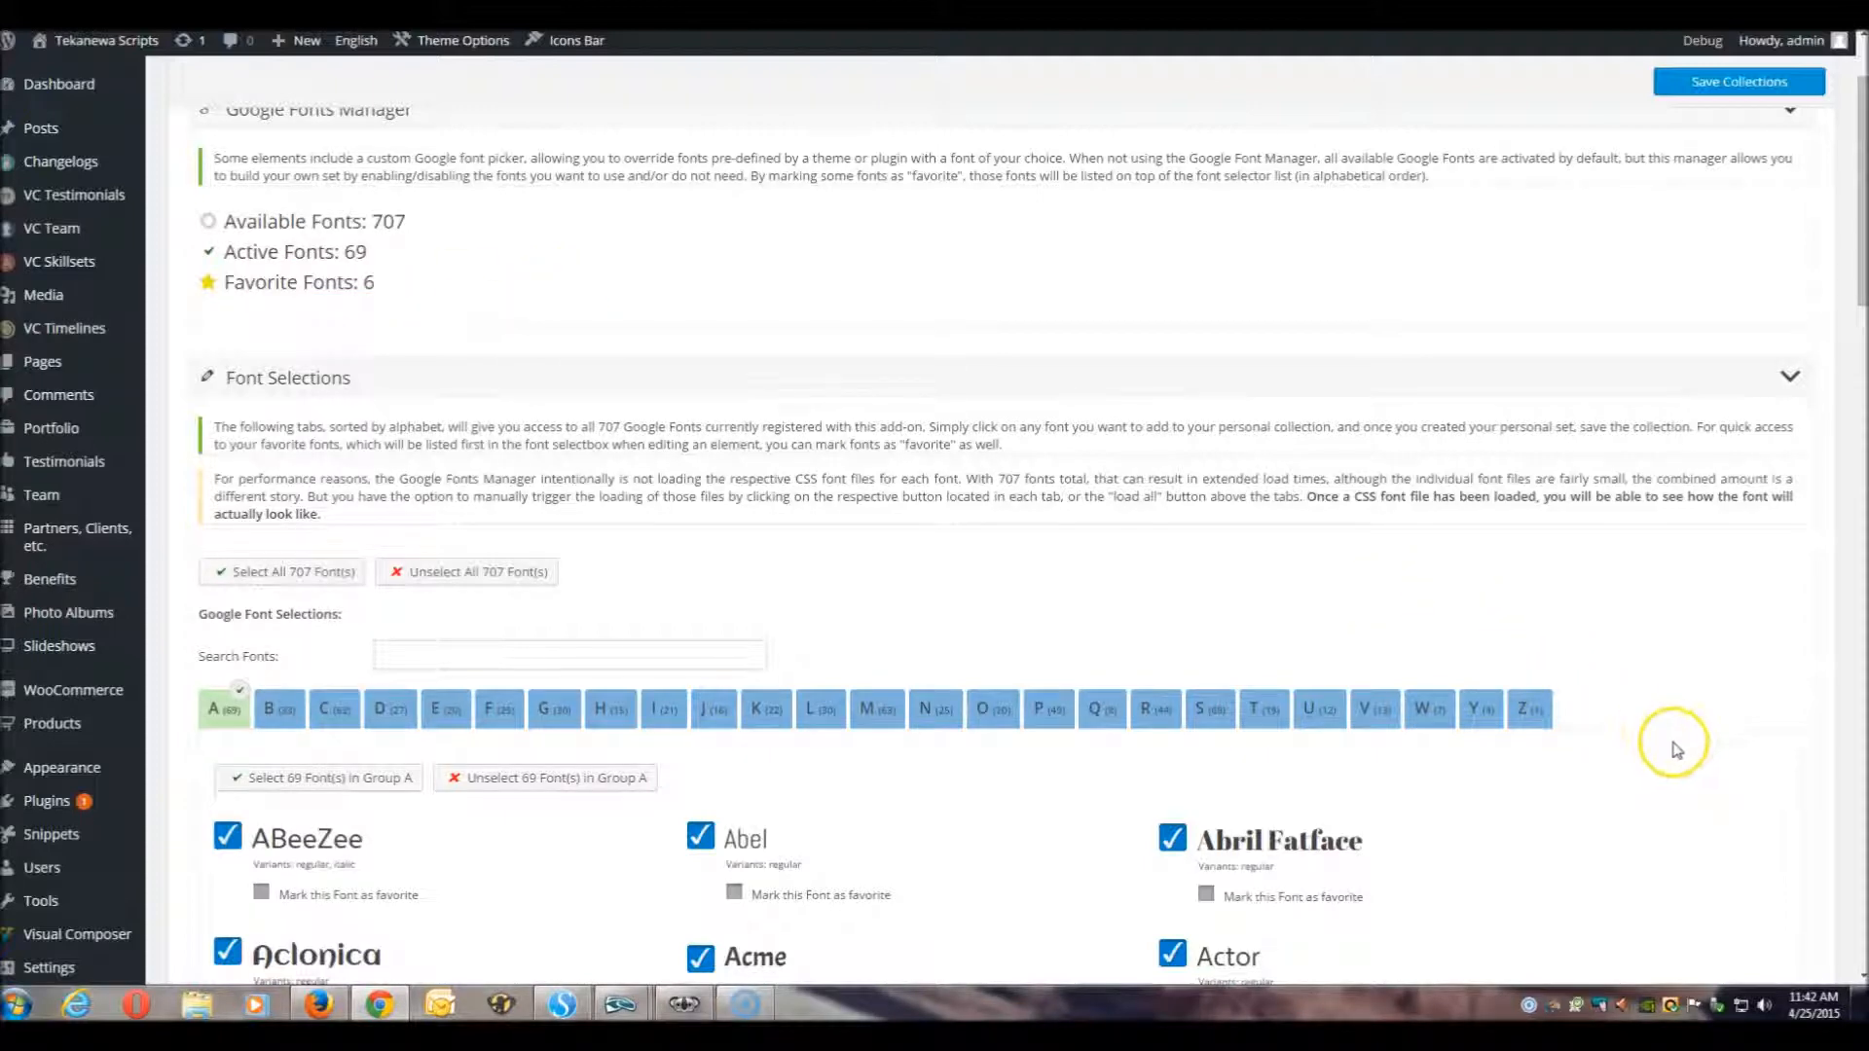
scroll(1674, 749, down, 2)
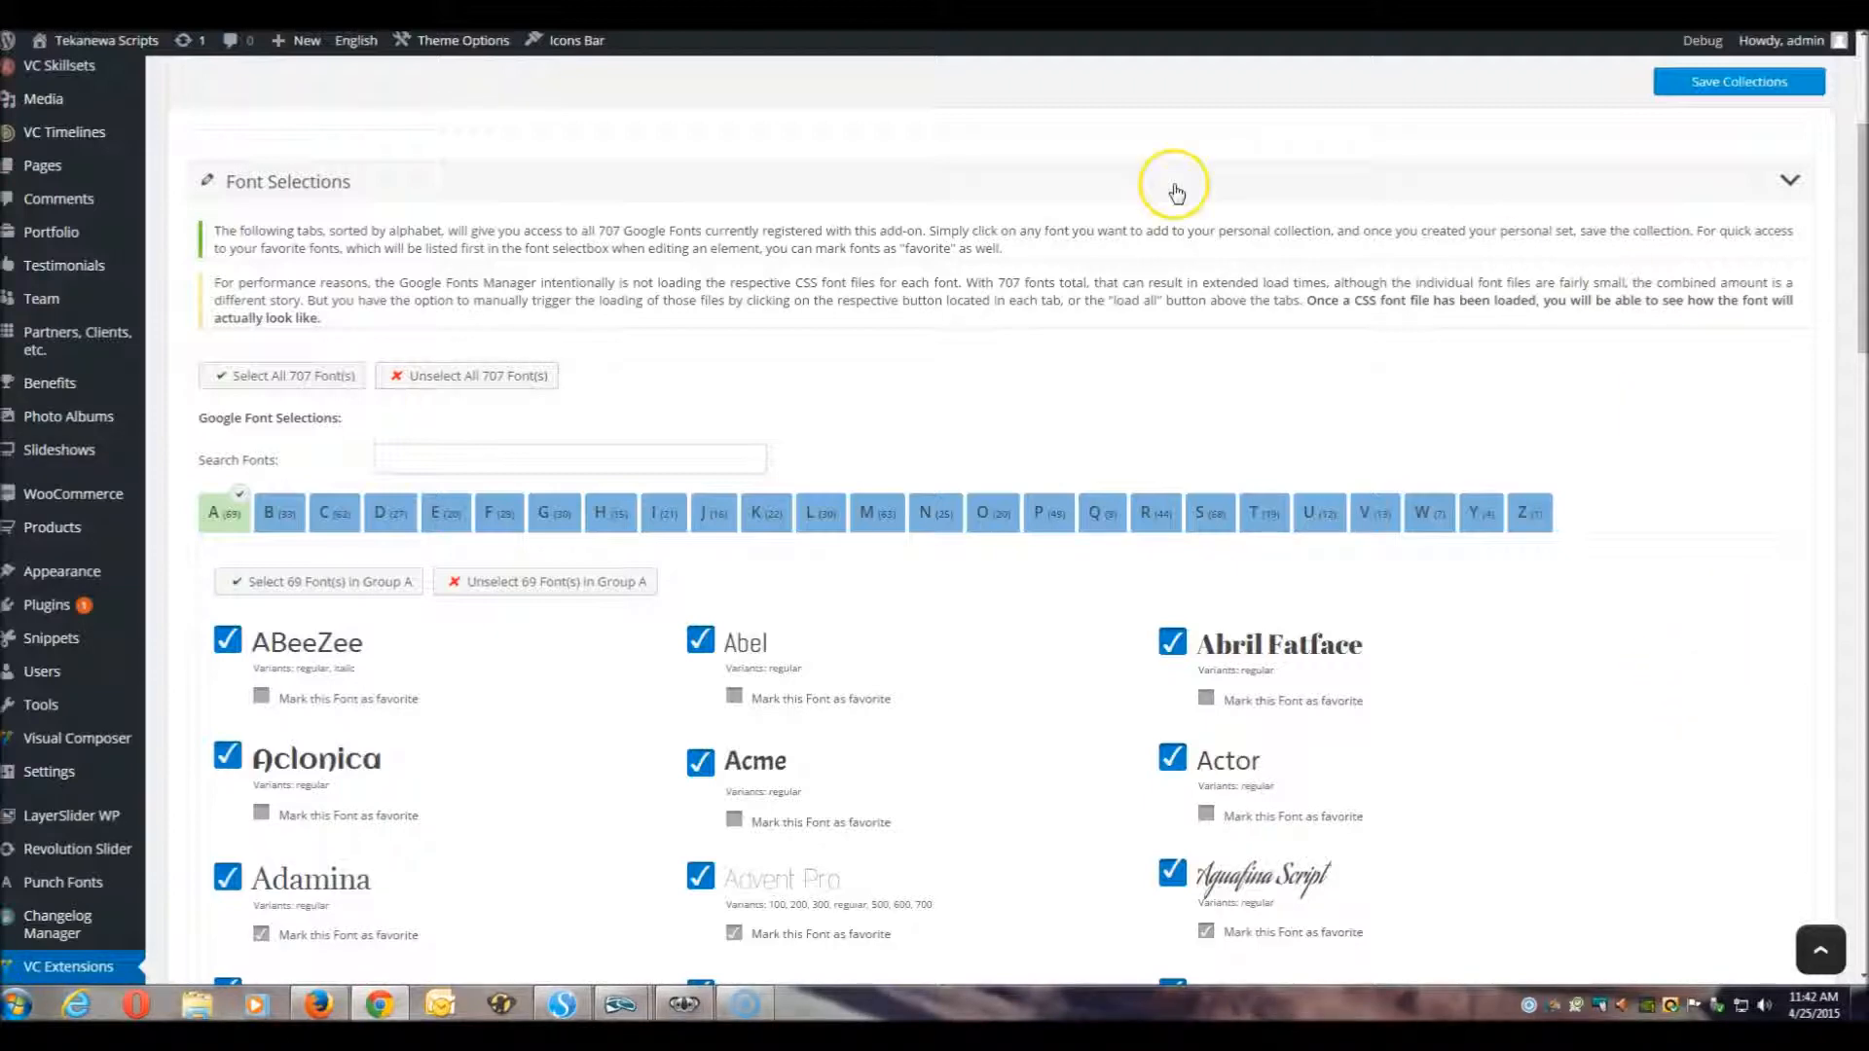
Step: Search the font collection for "pro" and look through the matches in groups M, T and H
click(504, 457)
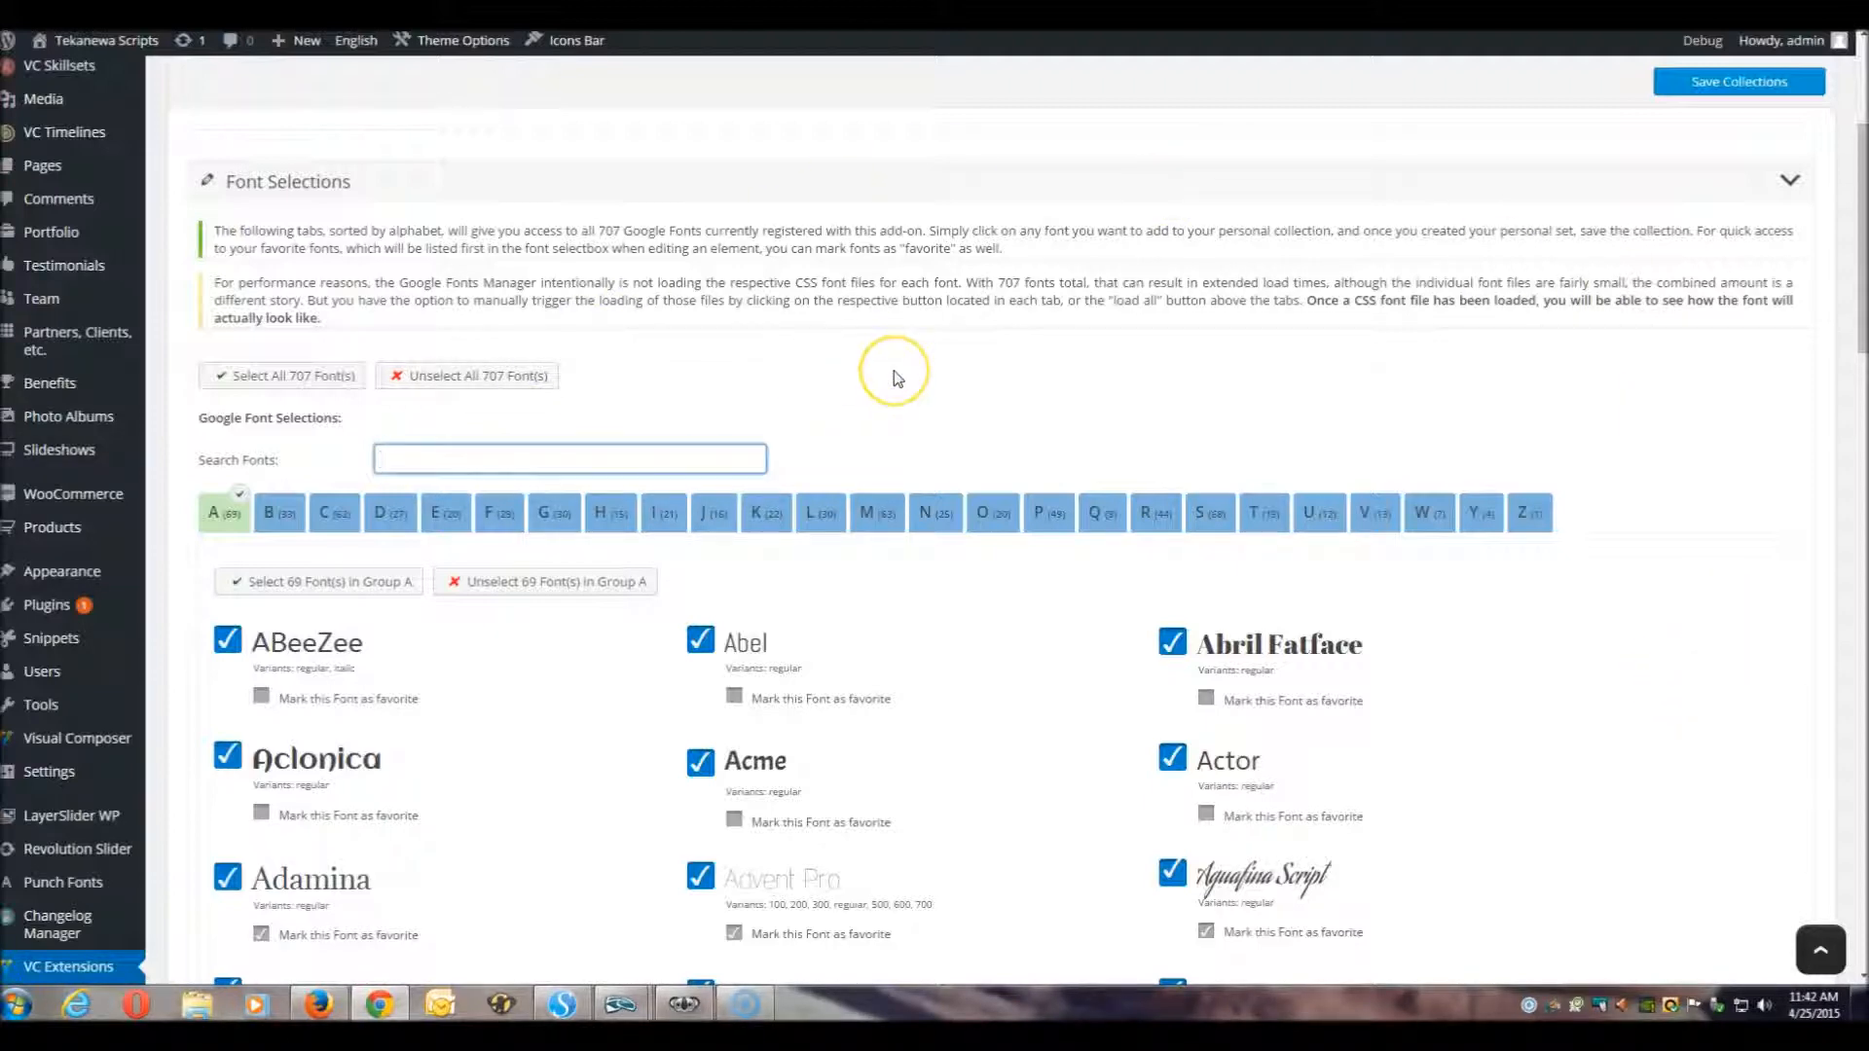
text(pro)
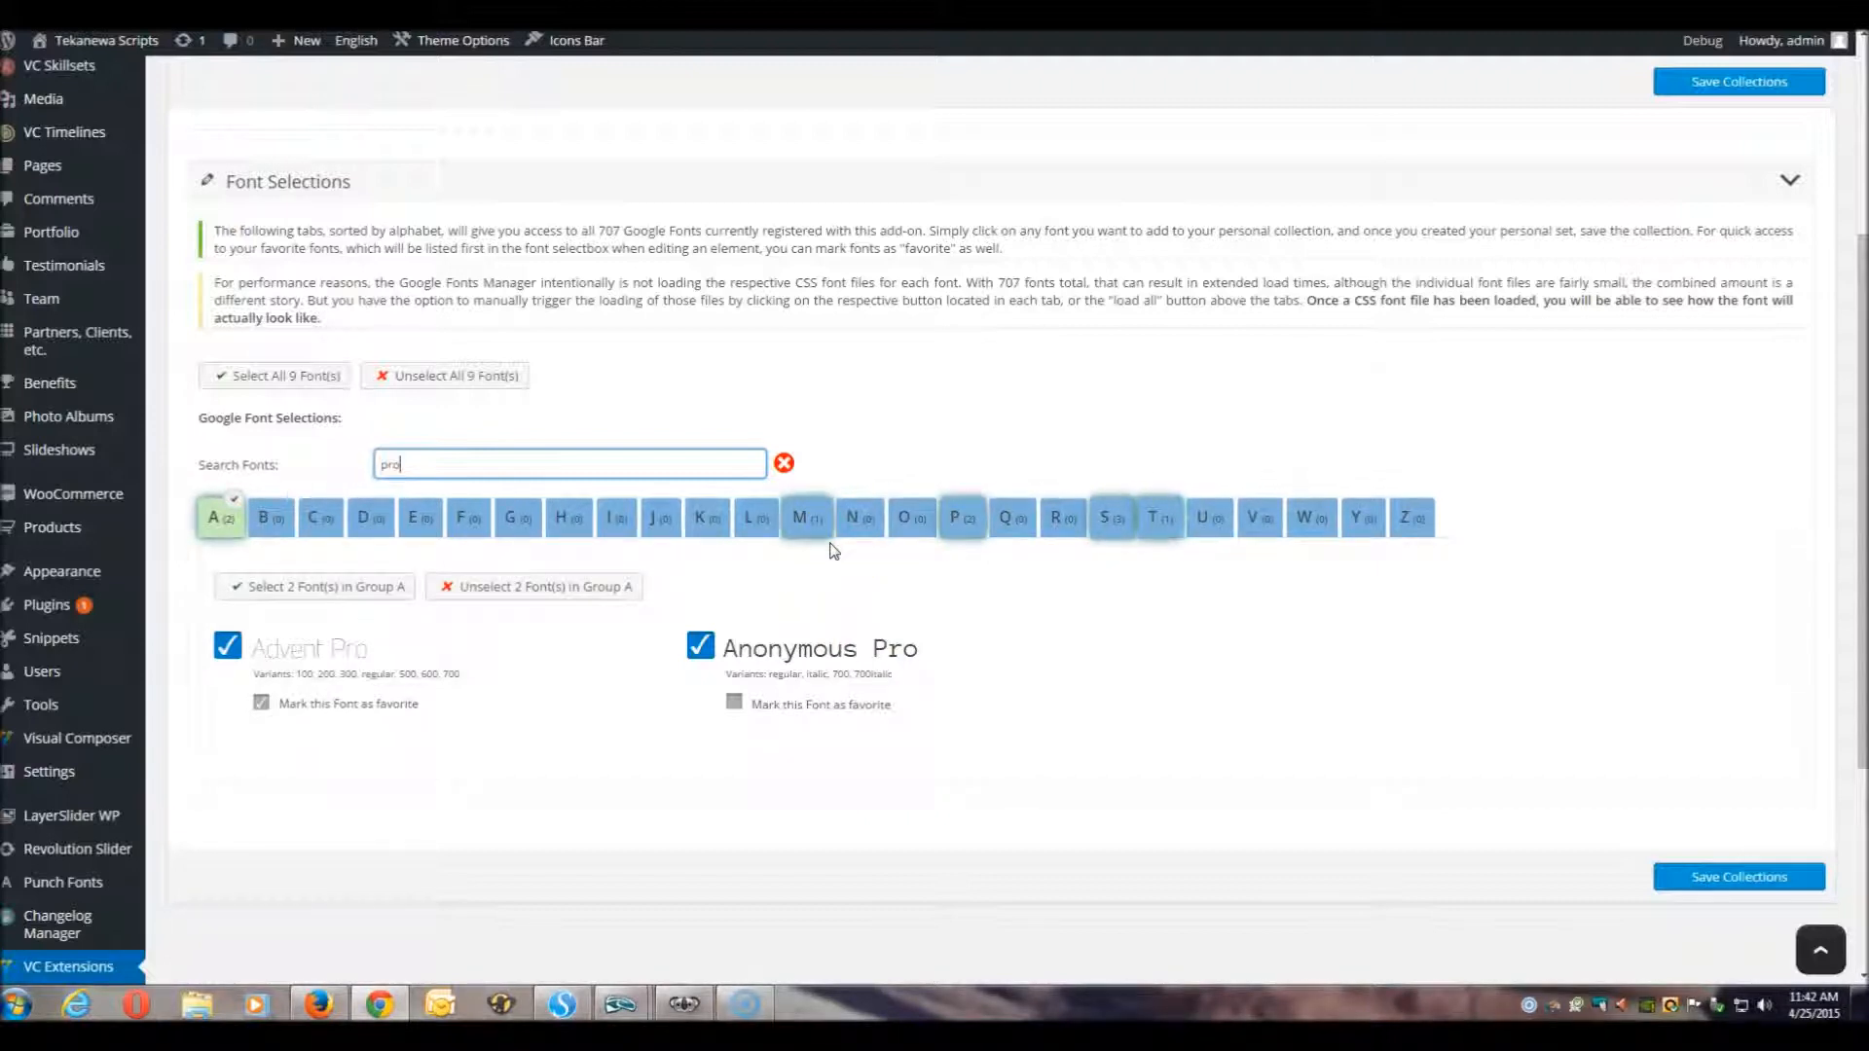
click(807, 520)
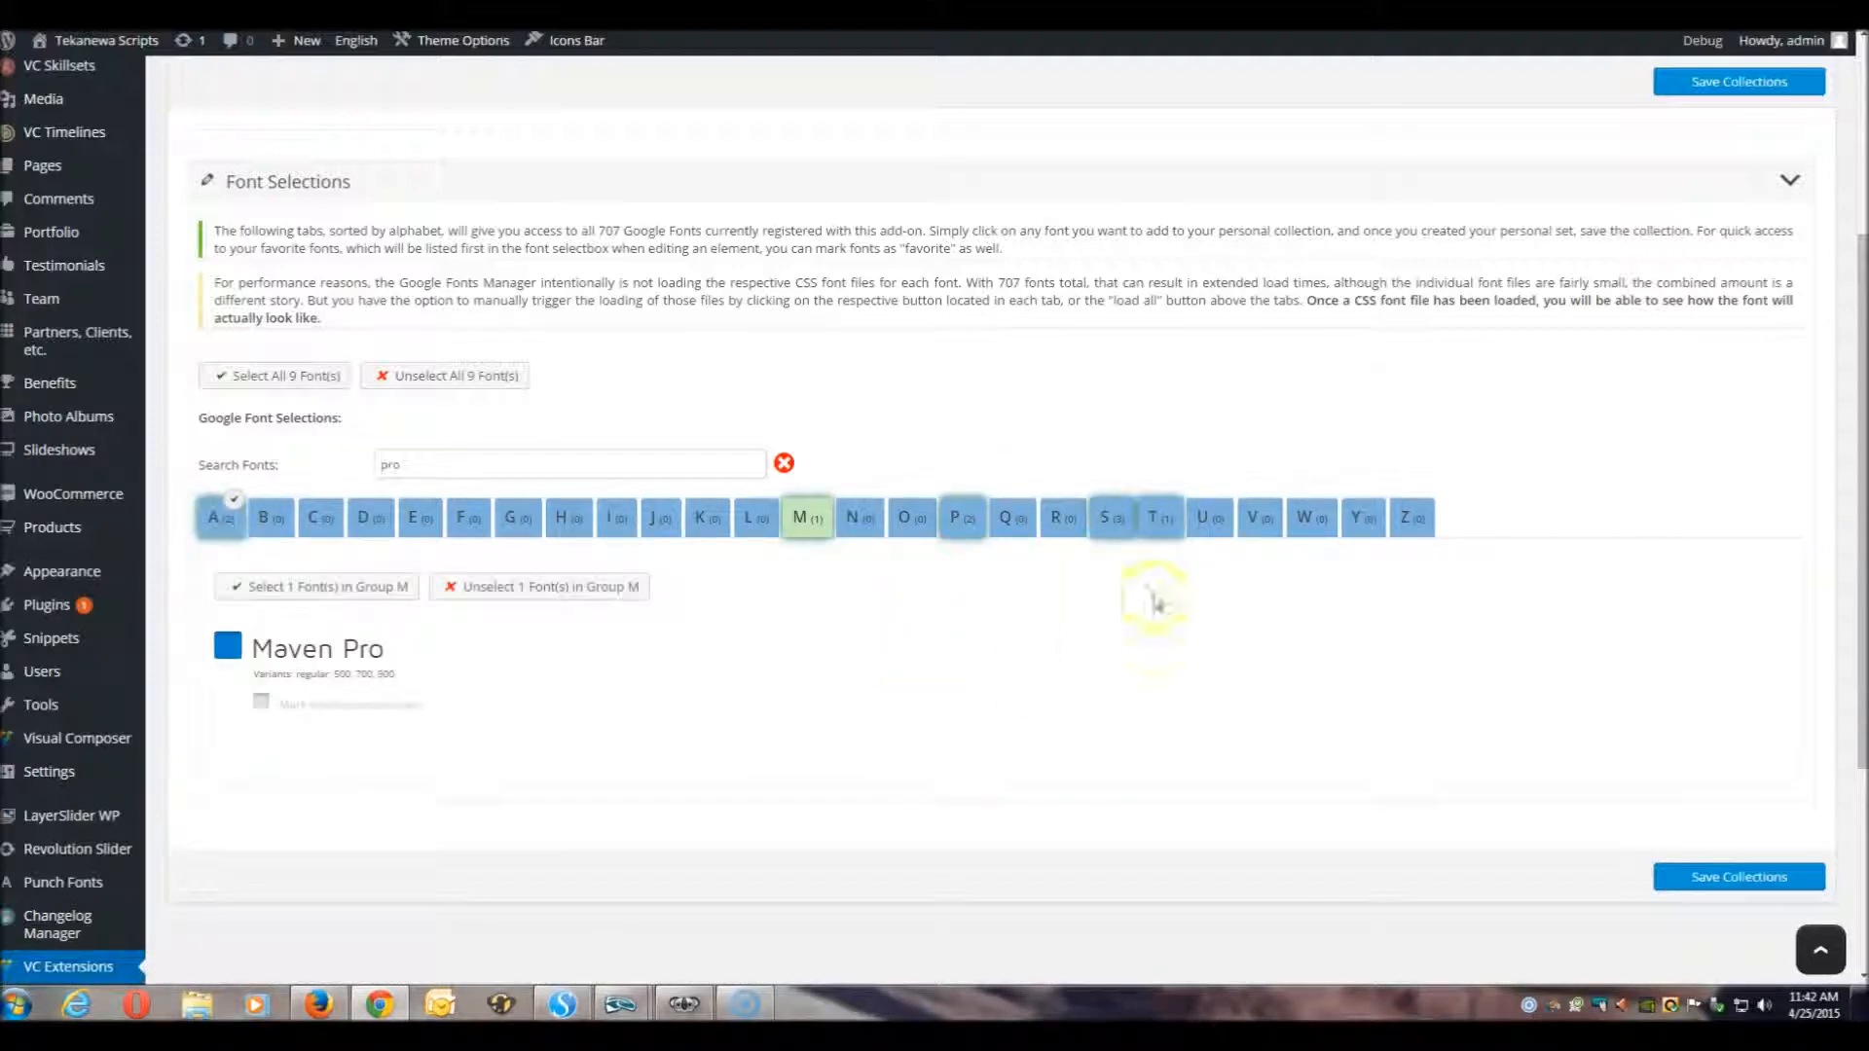
click(1158, 517)
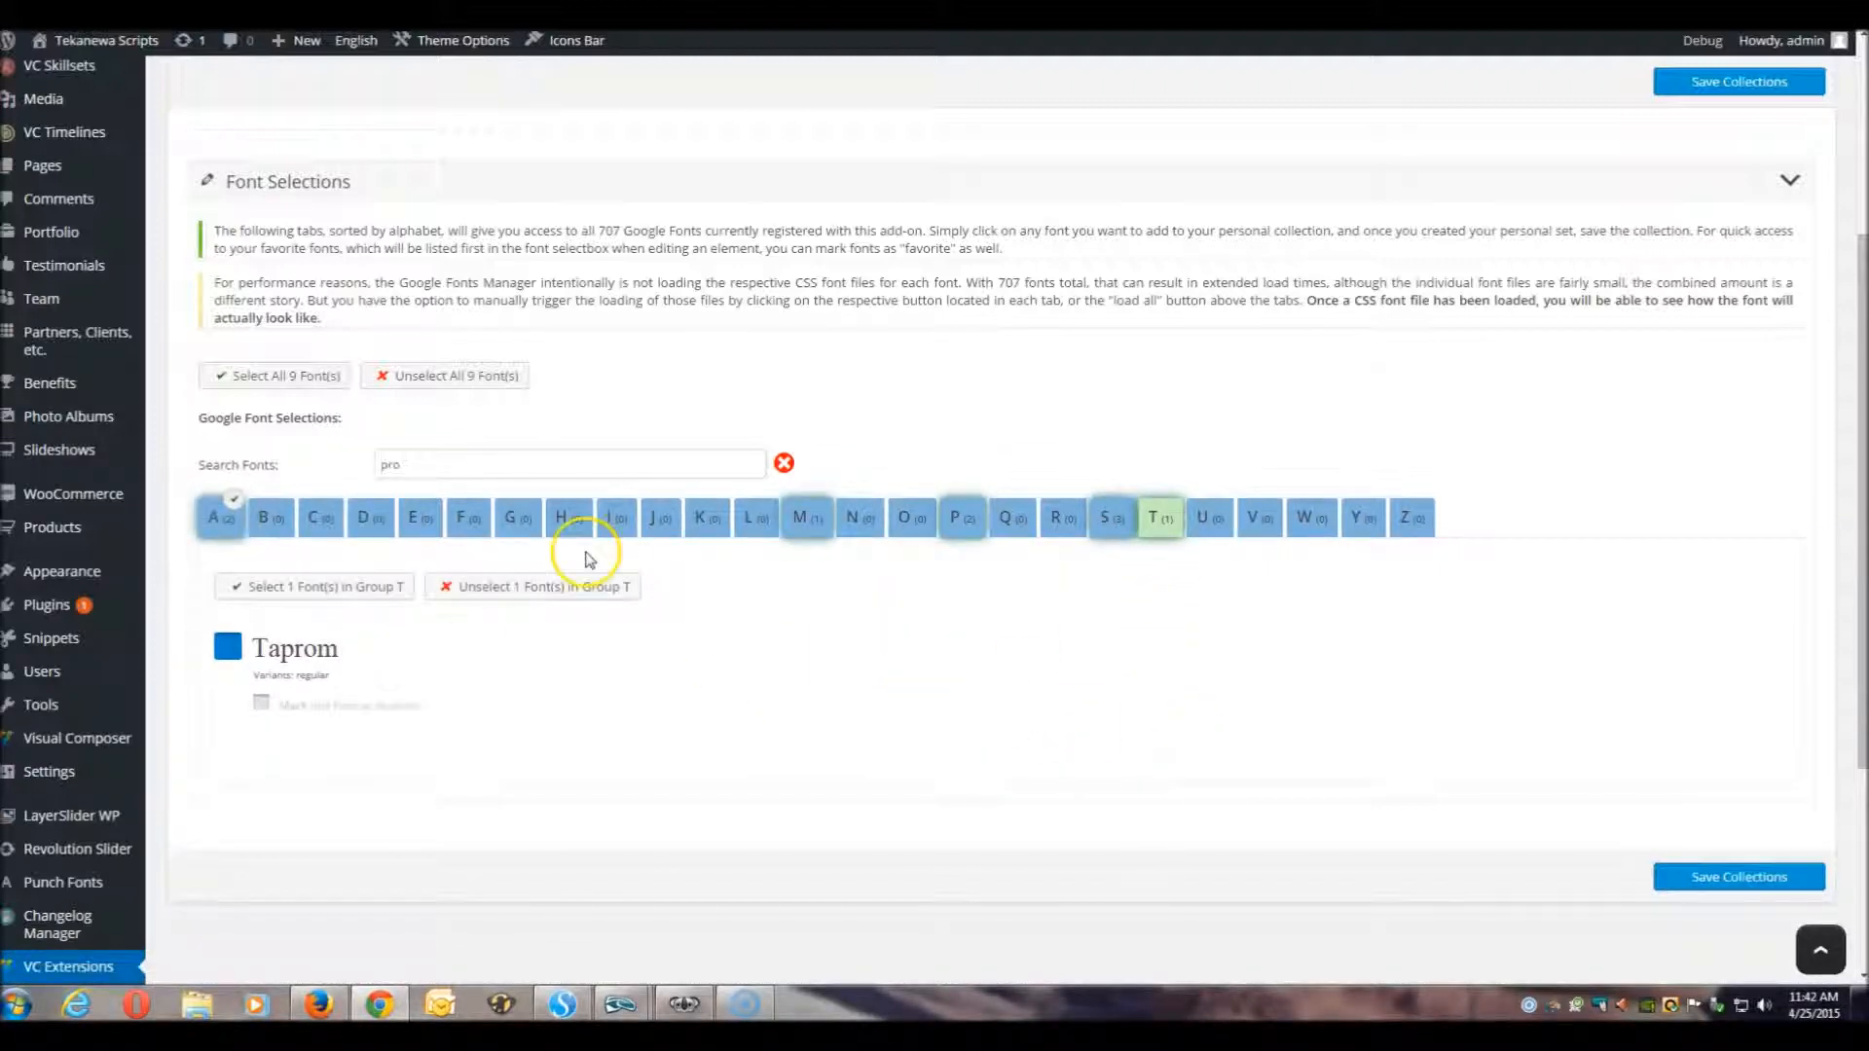
click(570, 519)
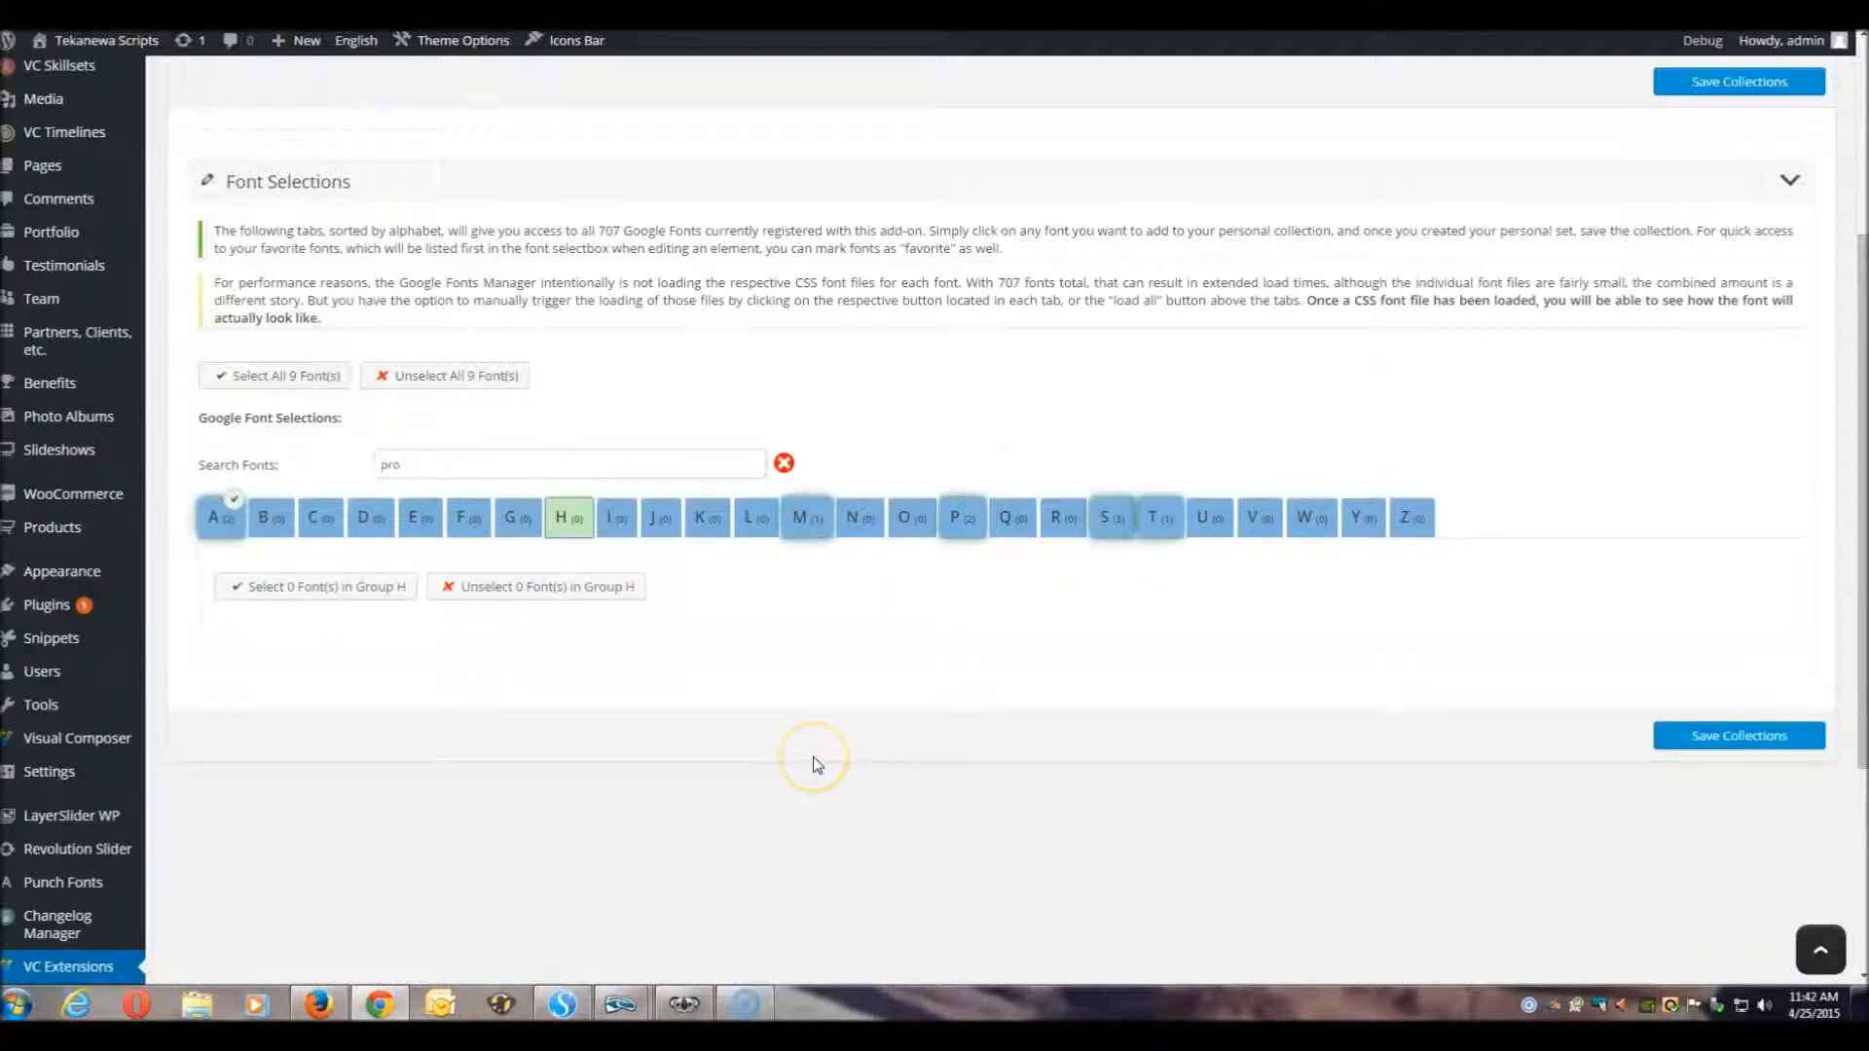
Step: Clear the font search, return to group A and save the font collection
click(447, 454)
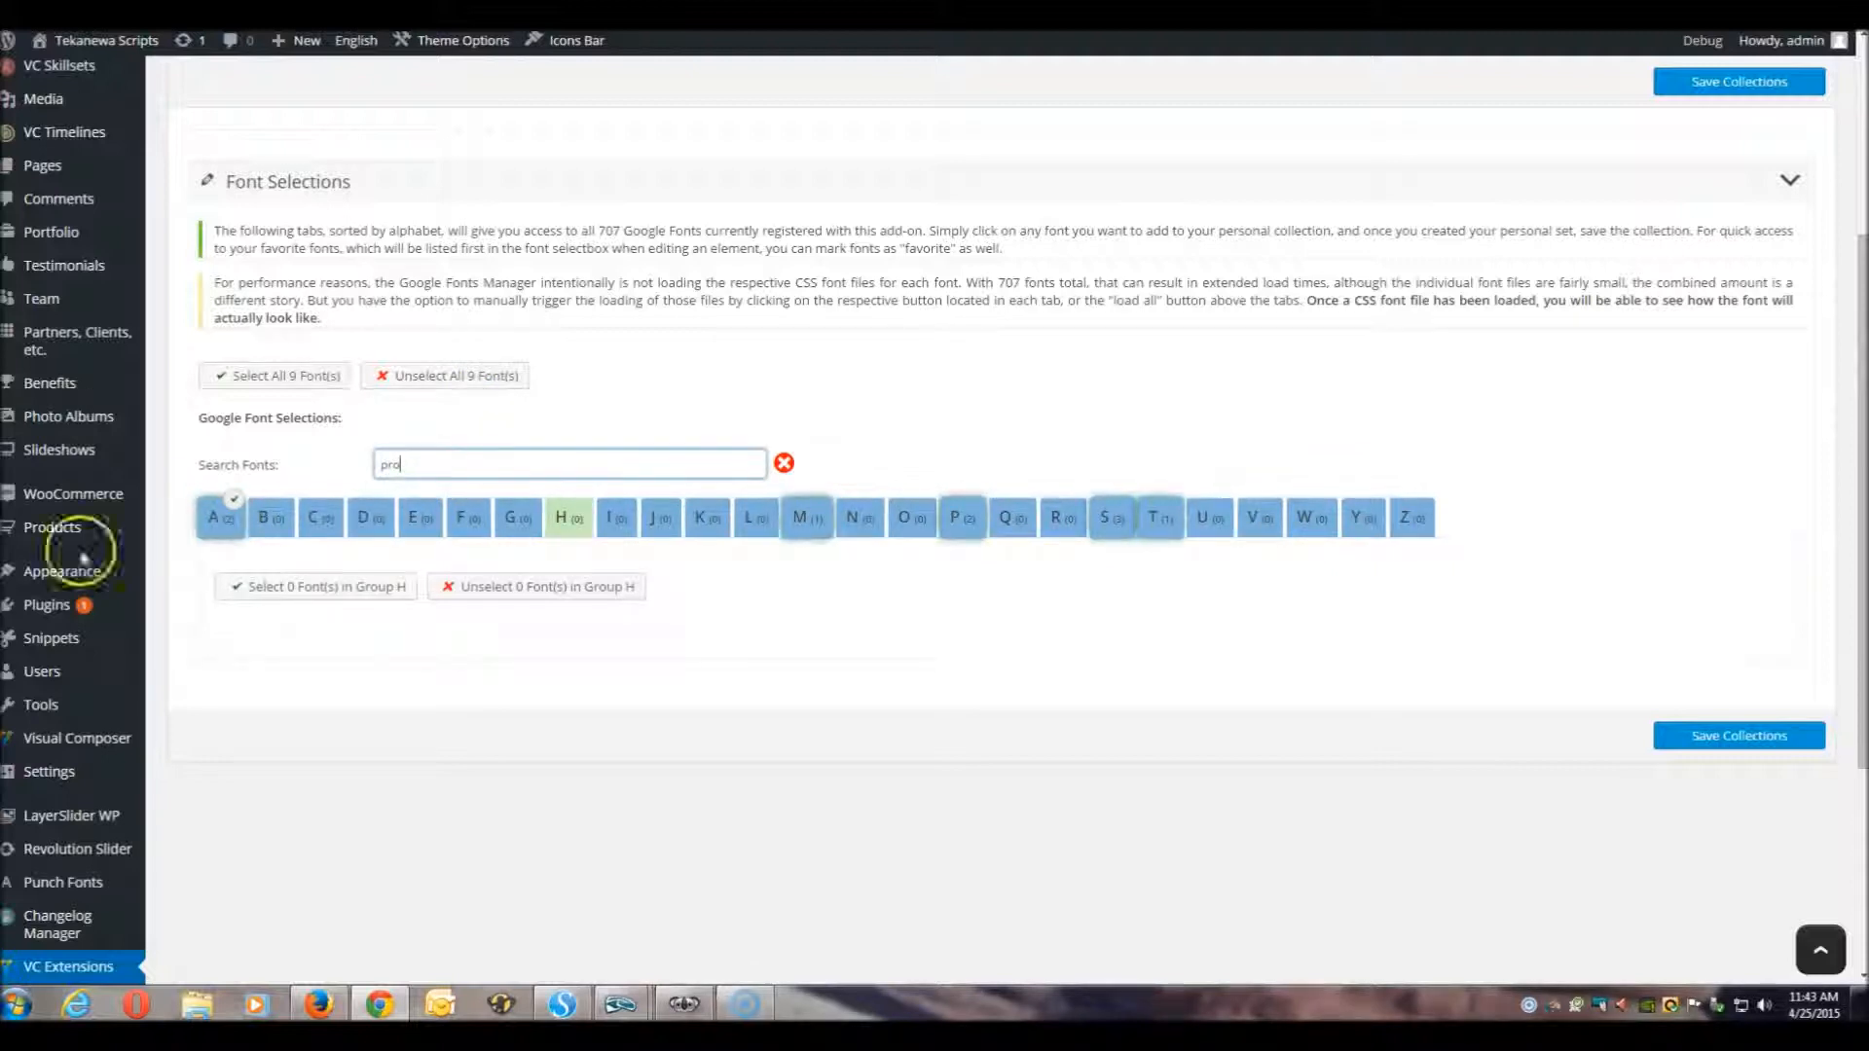
key(BackSpace)
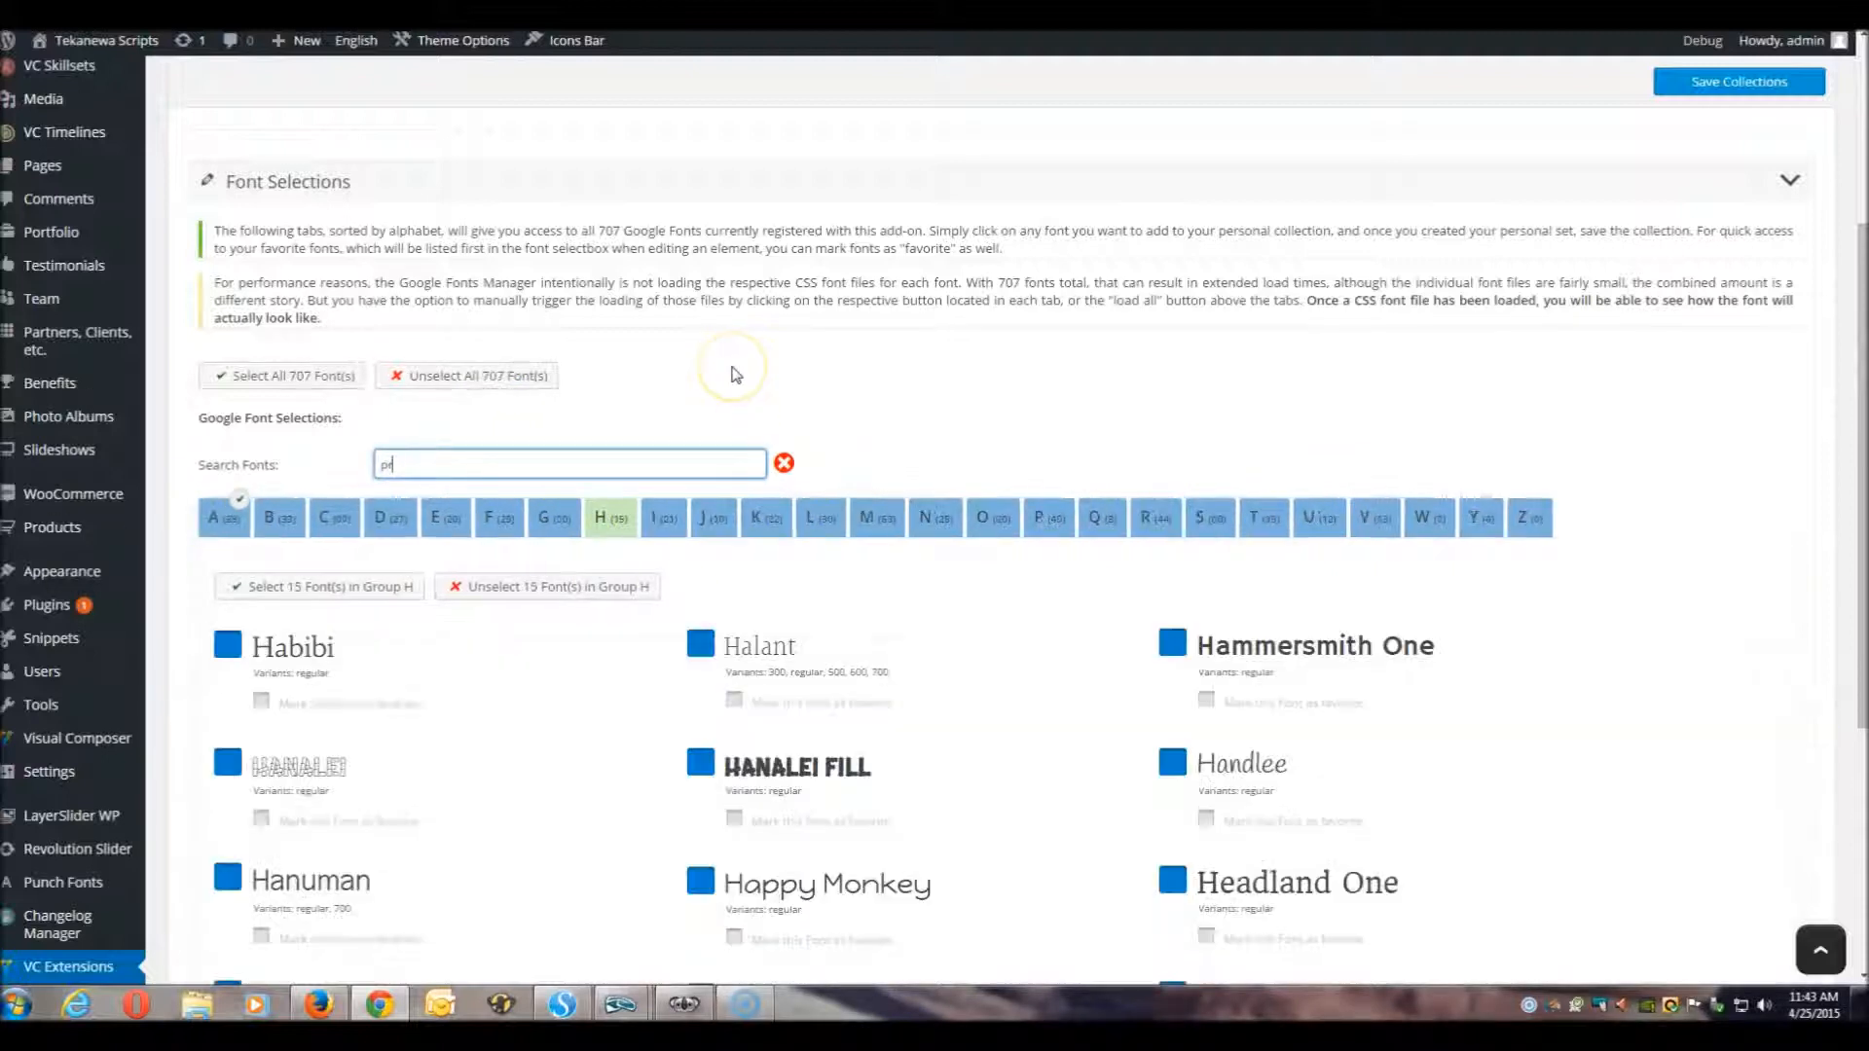
click(784, 463)
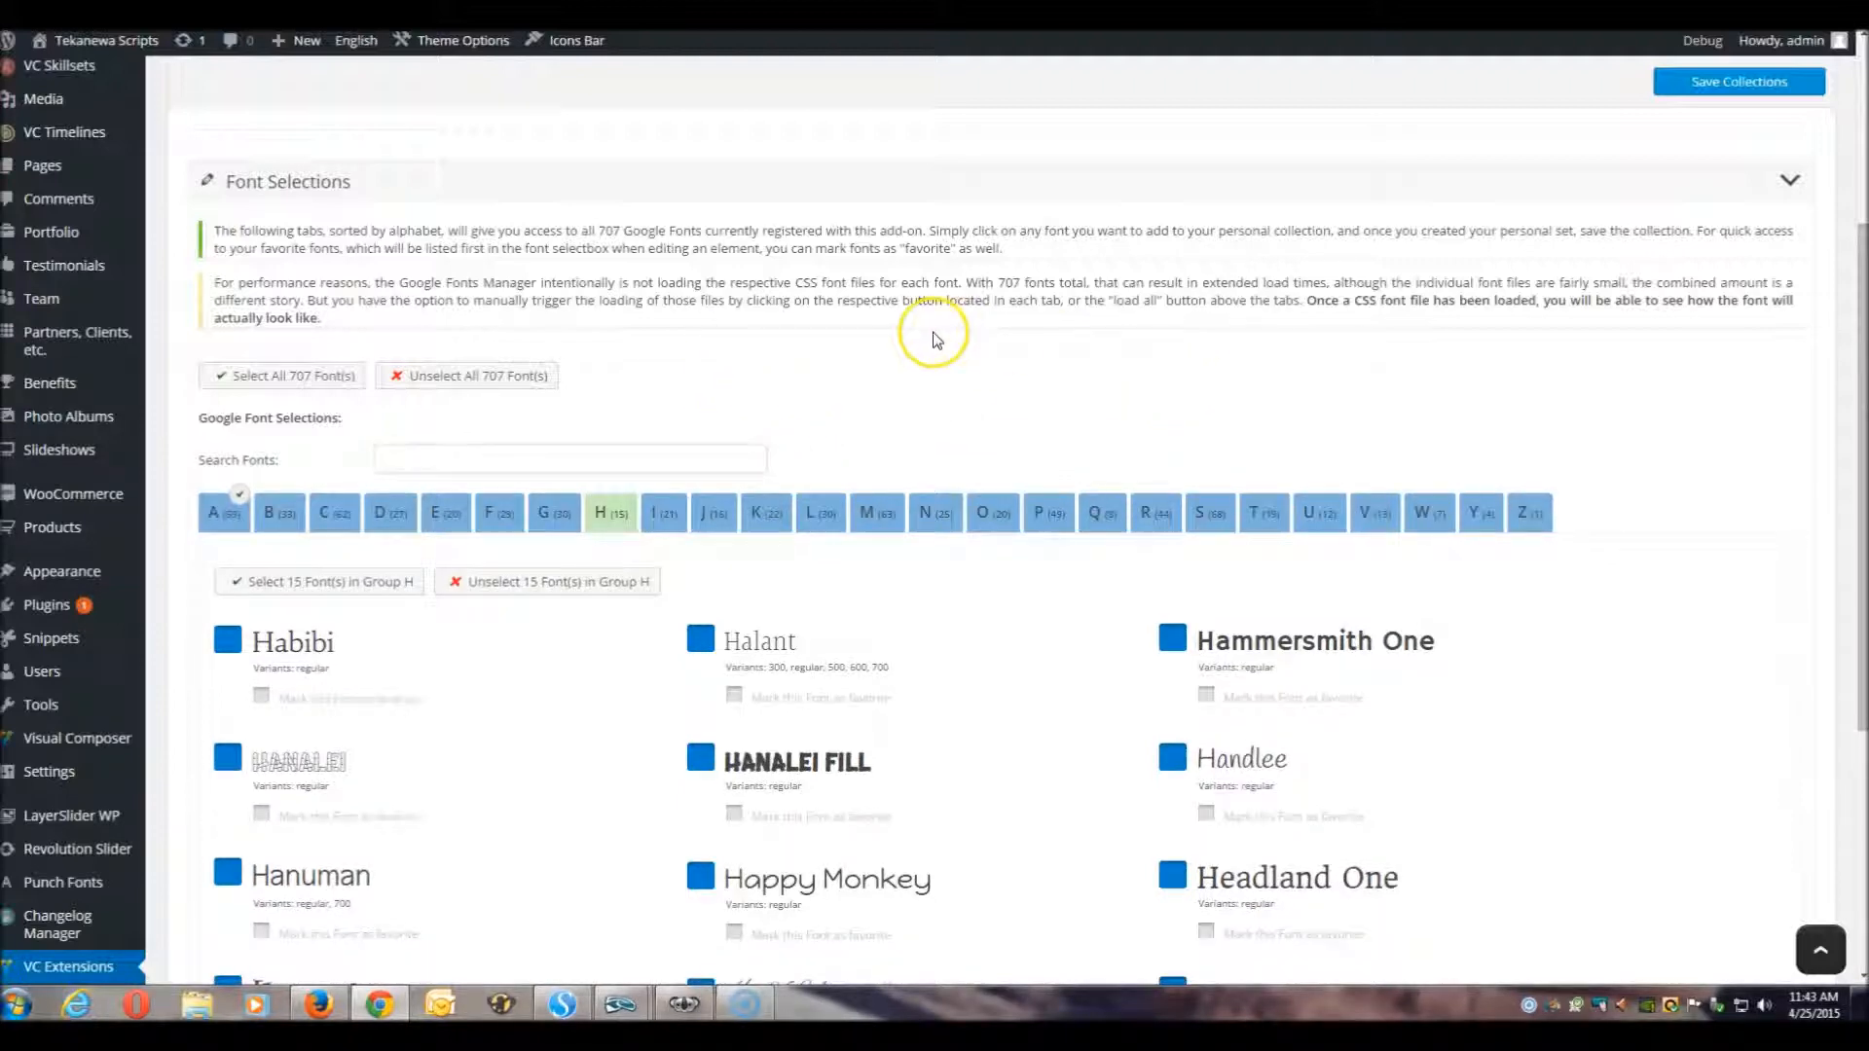
click(231, 526)
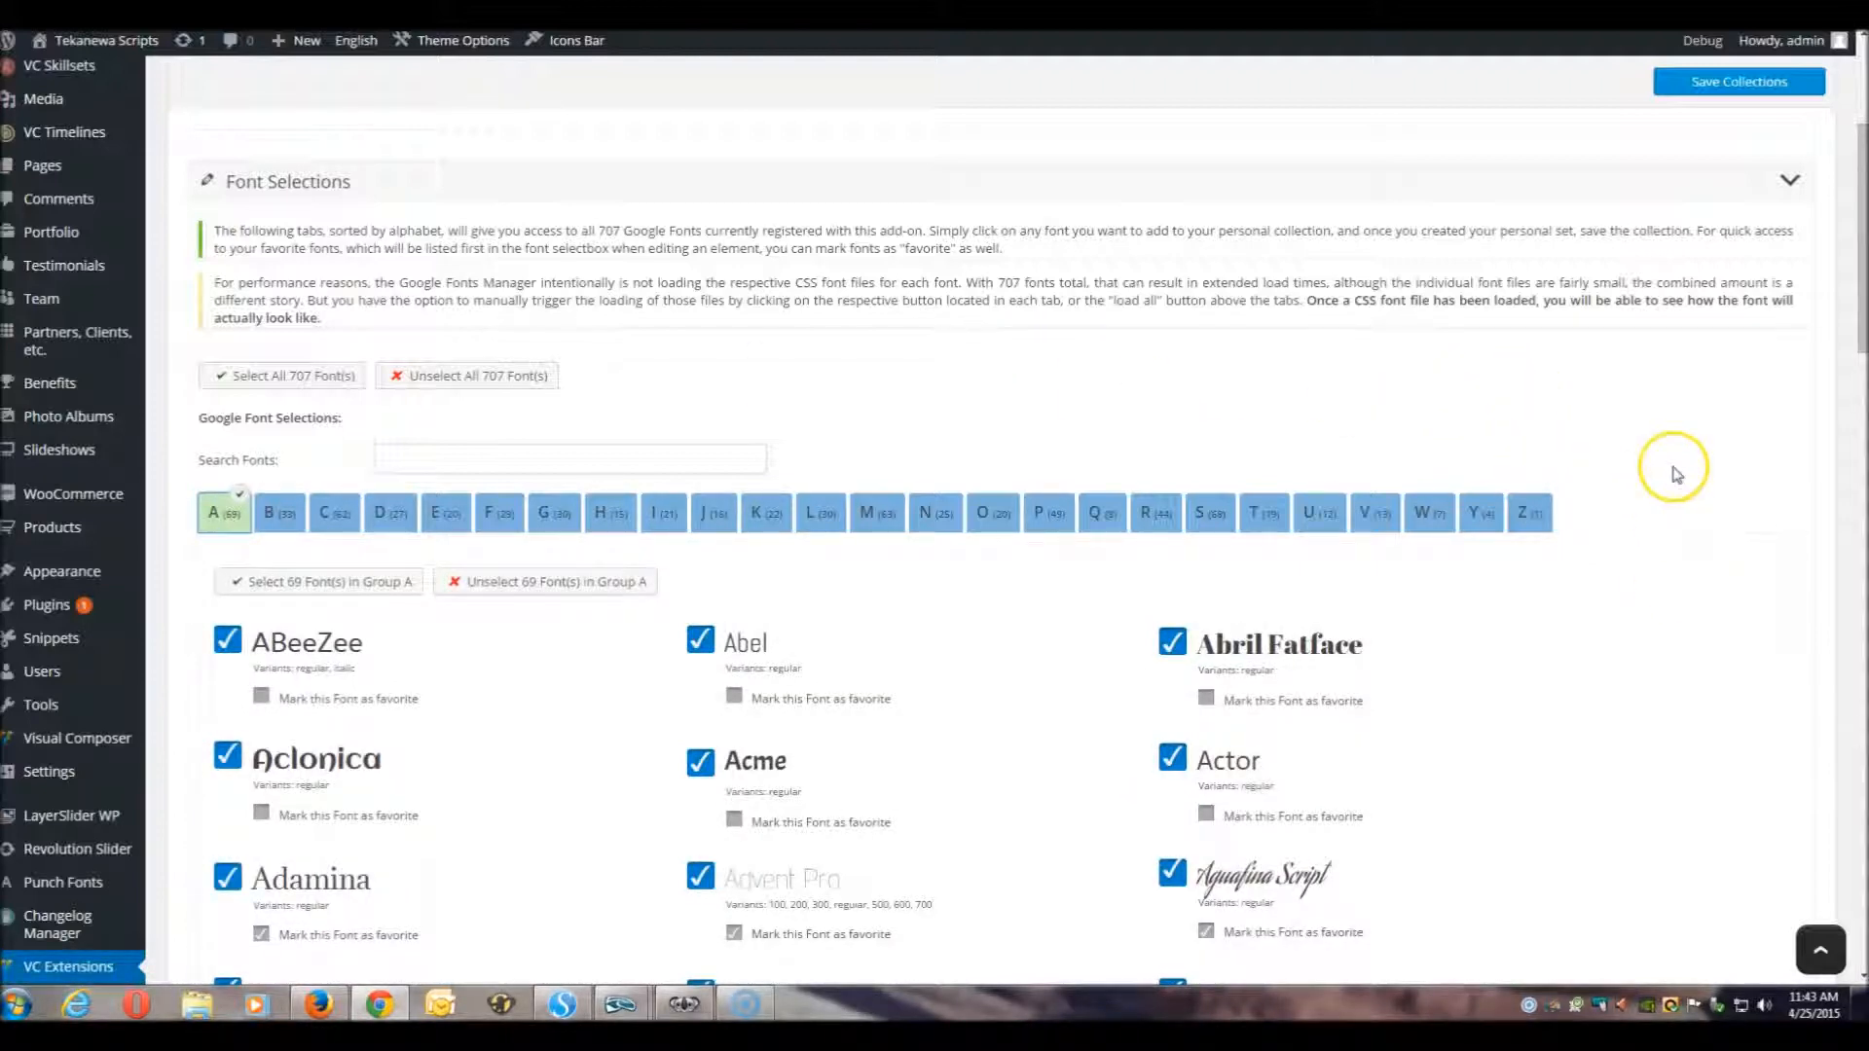
click(1710, 87)
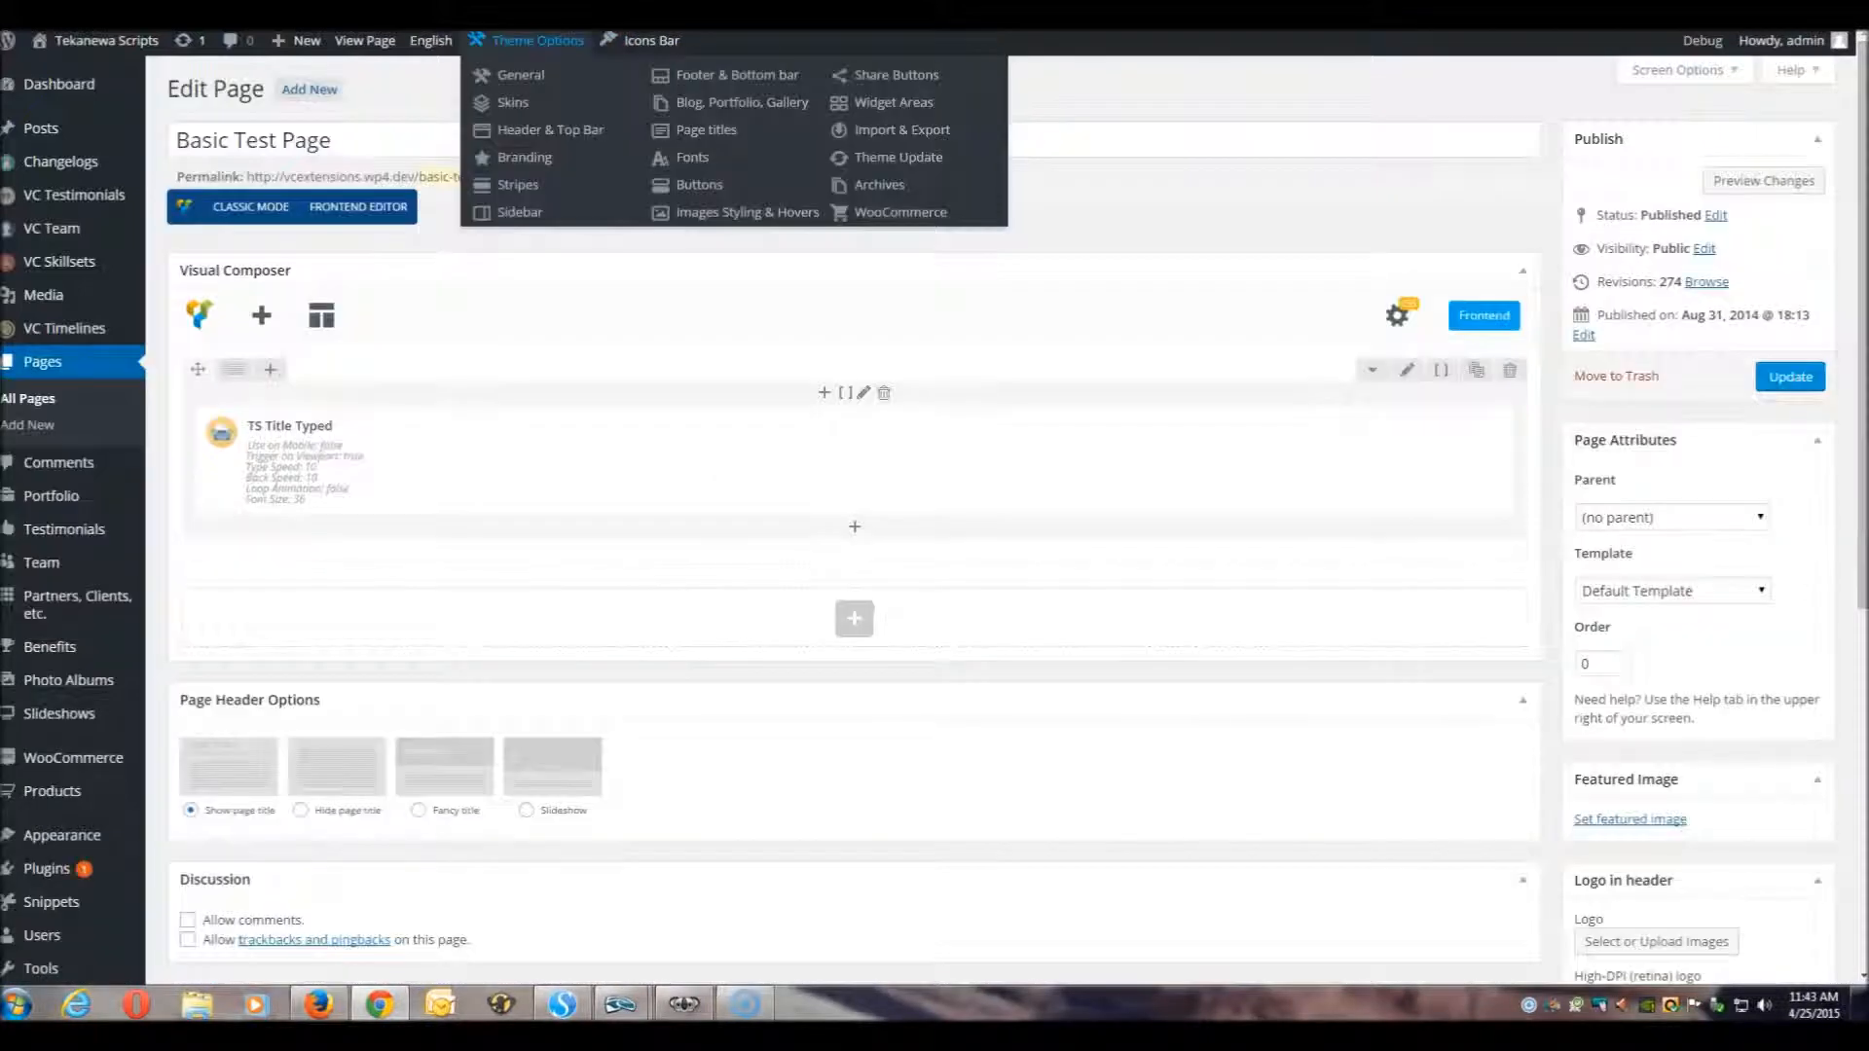
Step: On Basic Test Page, edit the TS Title Typed element and enable Show Font Manager in its style settings
mouse_move(533, 543)
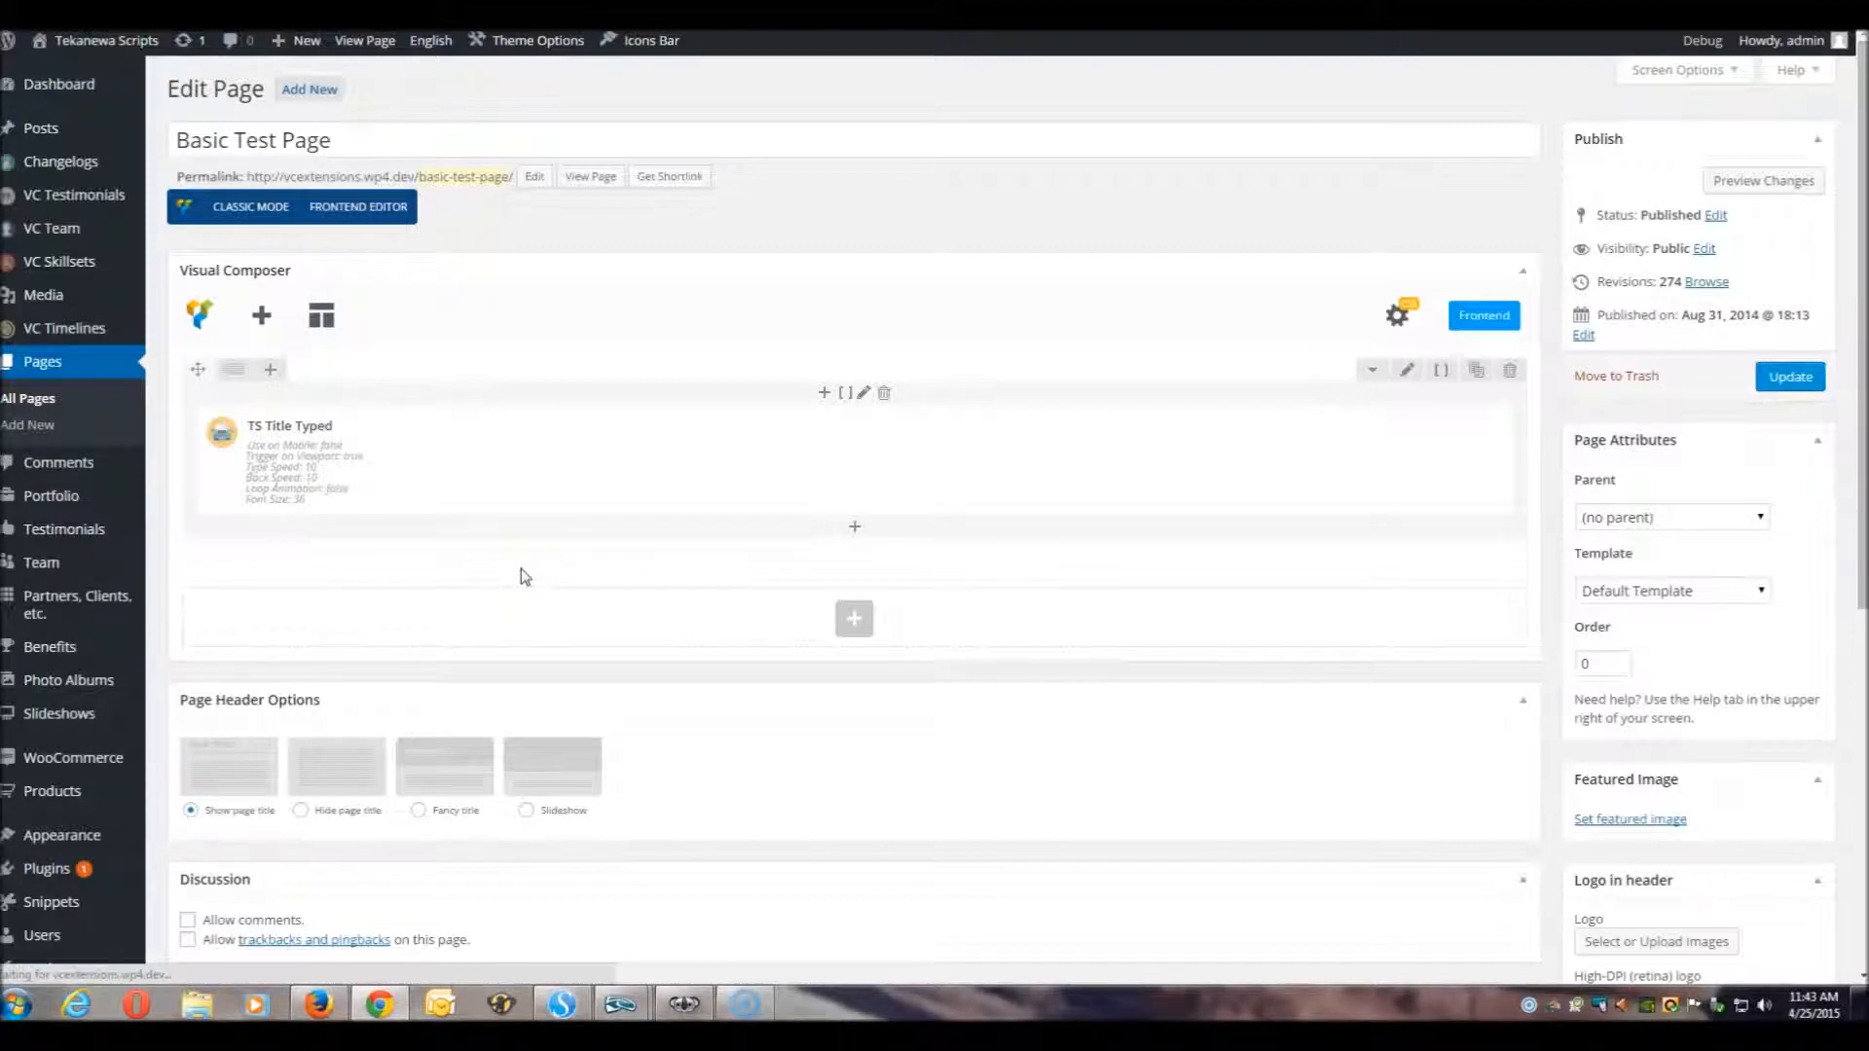
click(500, 567)
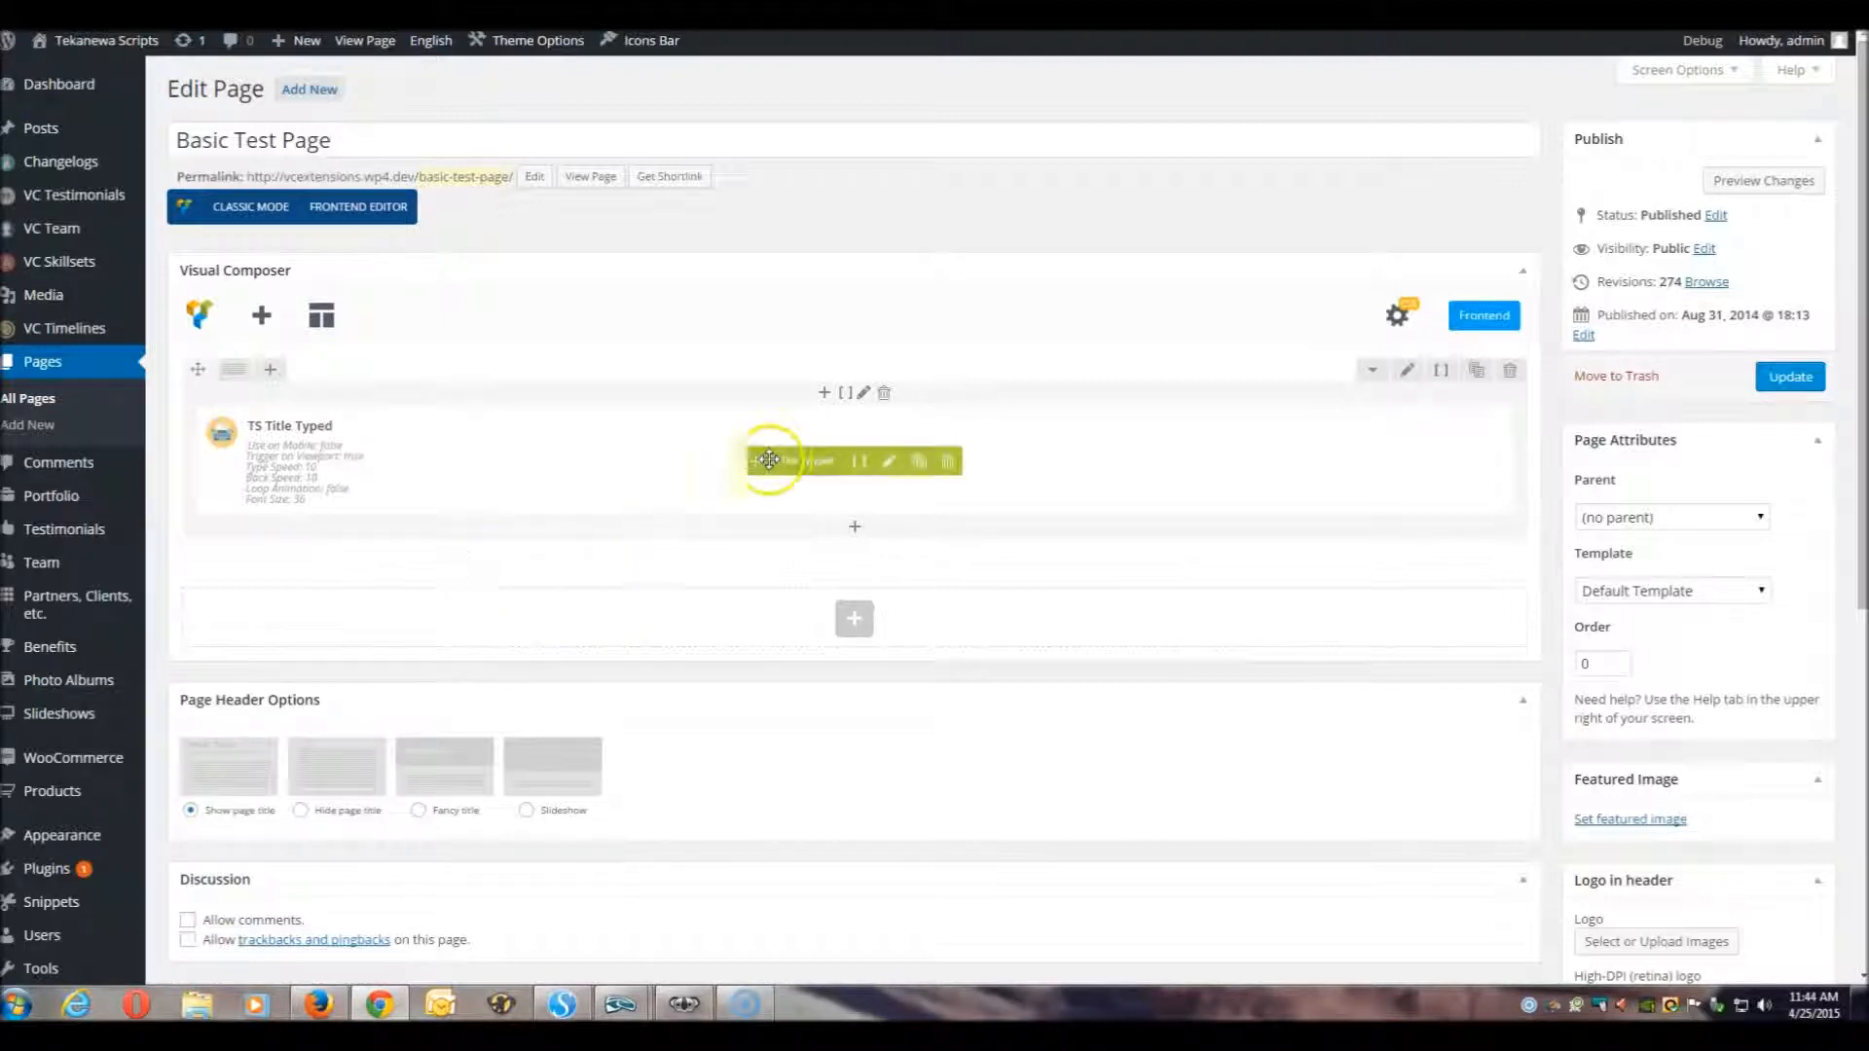
click(888, 460)
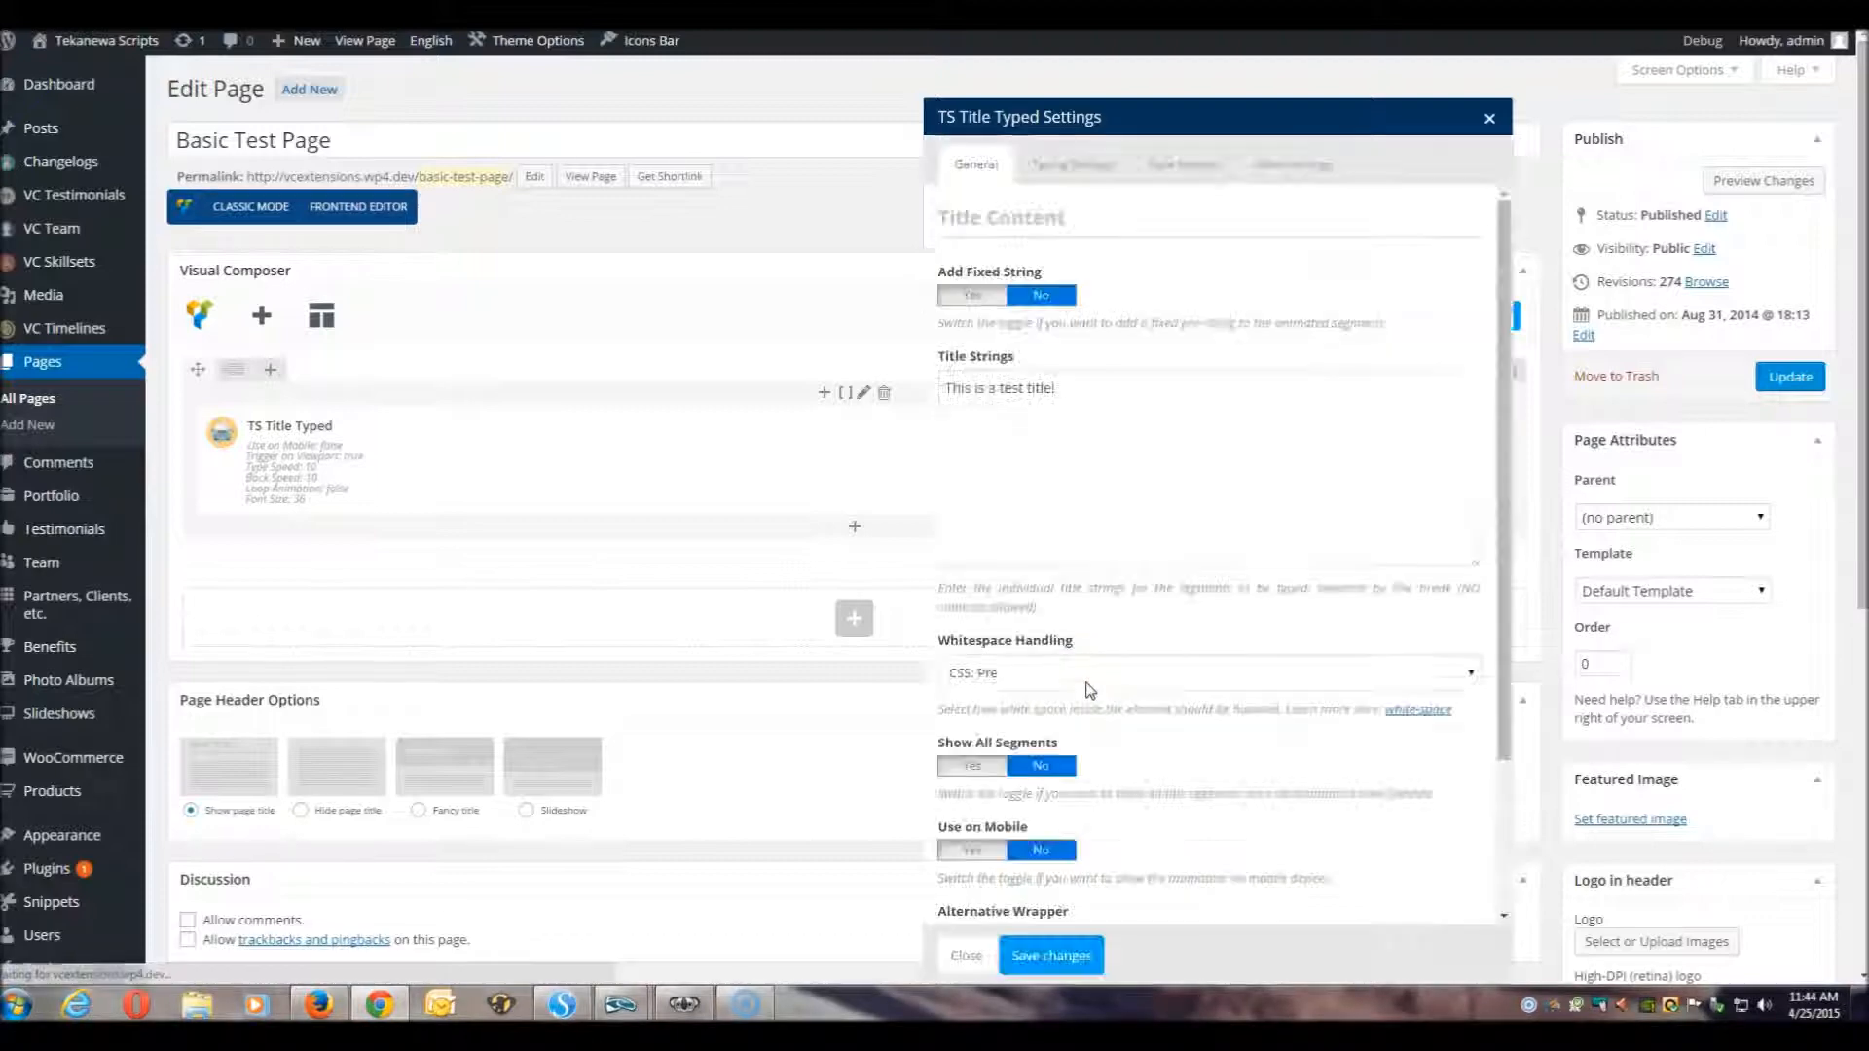
click(1199, 165)
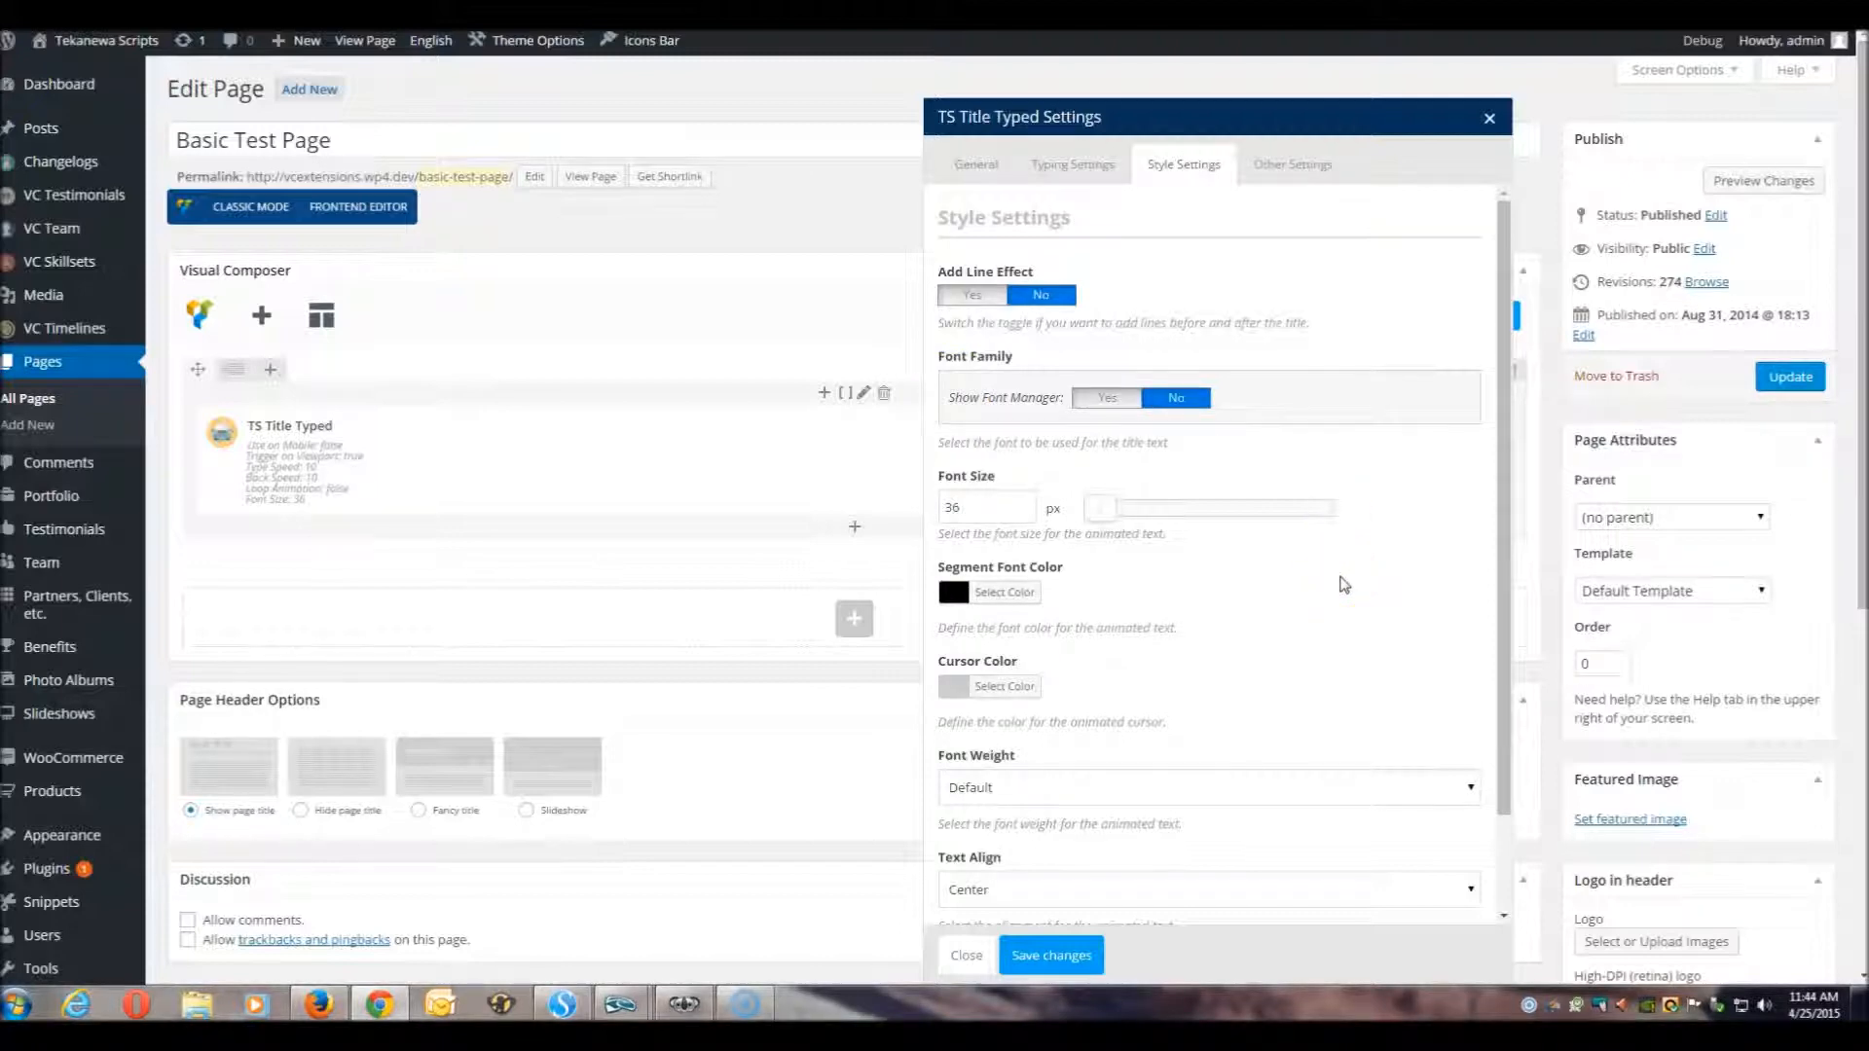
click(1392, 428)
click(1107, 399)
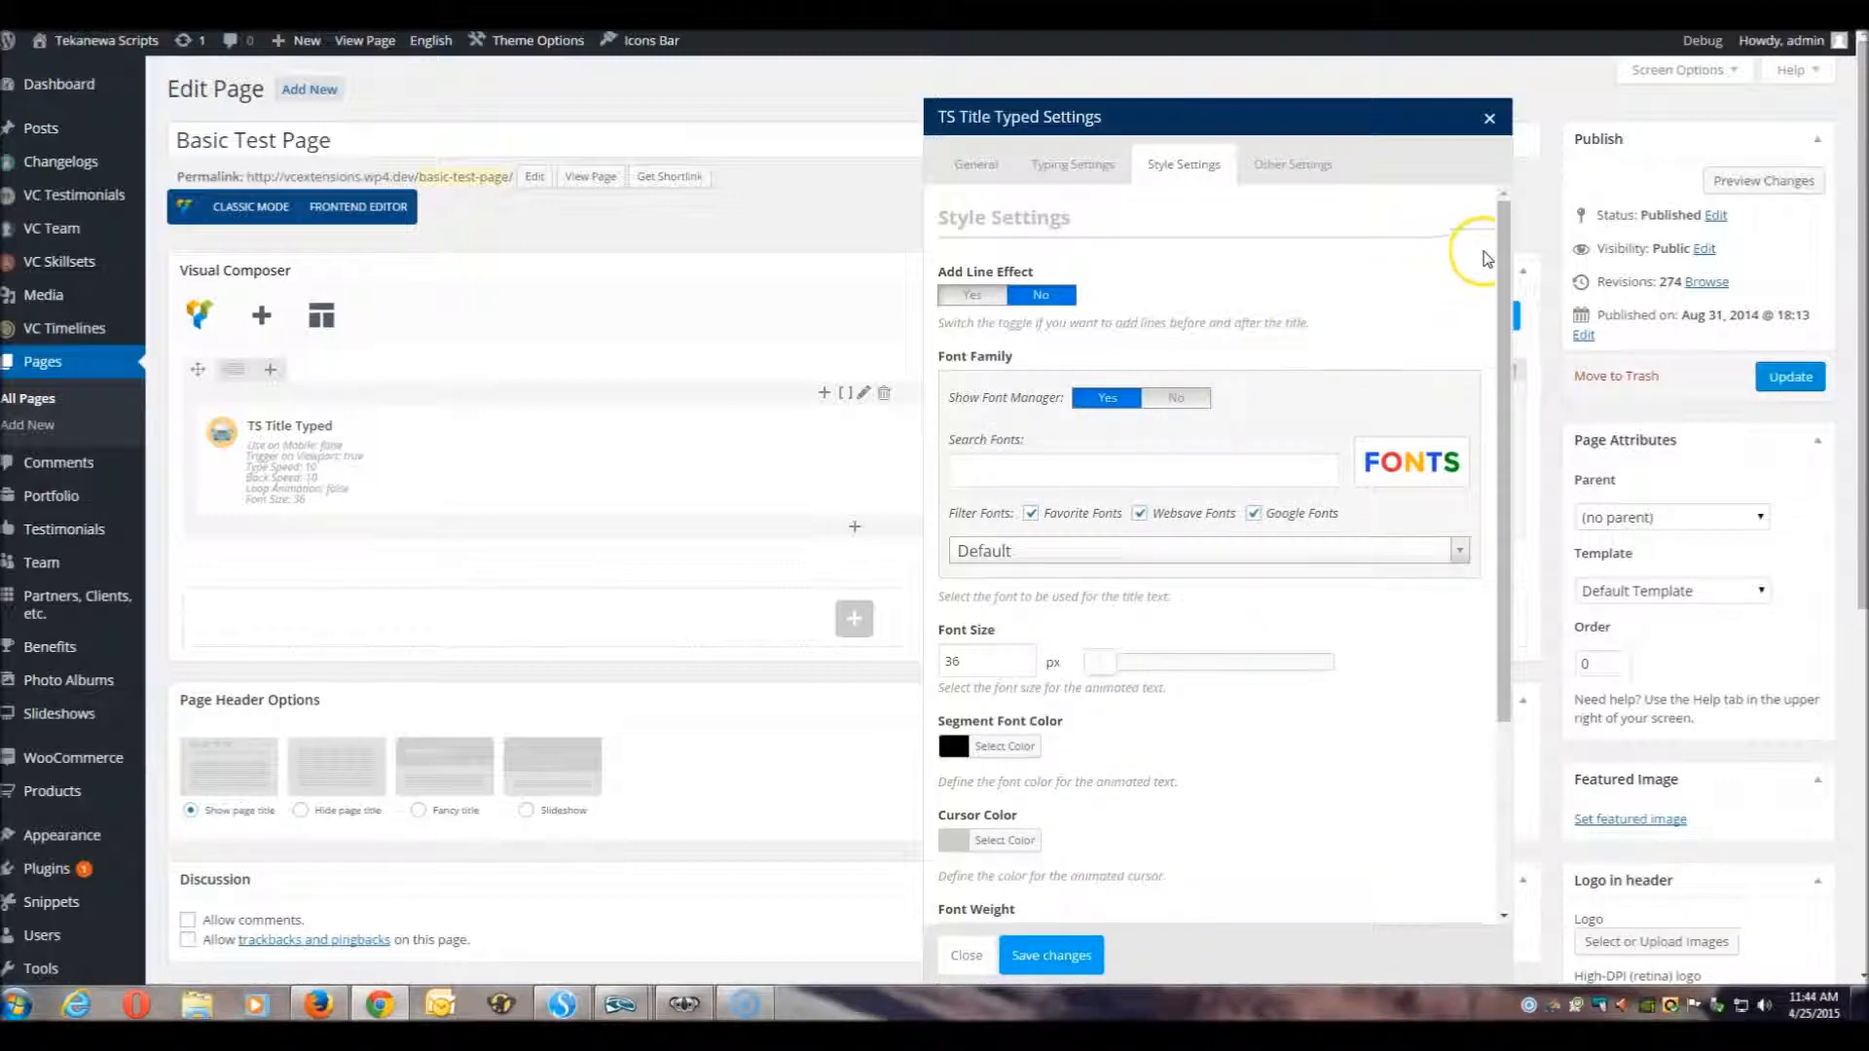
Step: Examine the favorite, Websave and Google font groups offered in the title's font list
drag(1500, 258, 1488, 386)
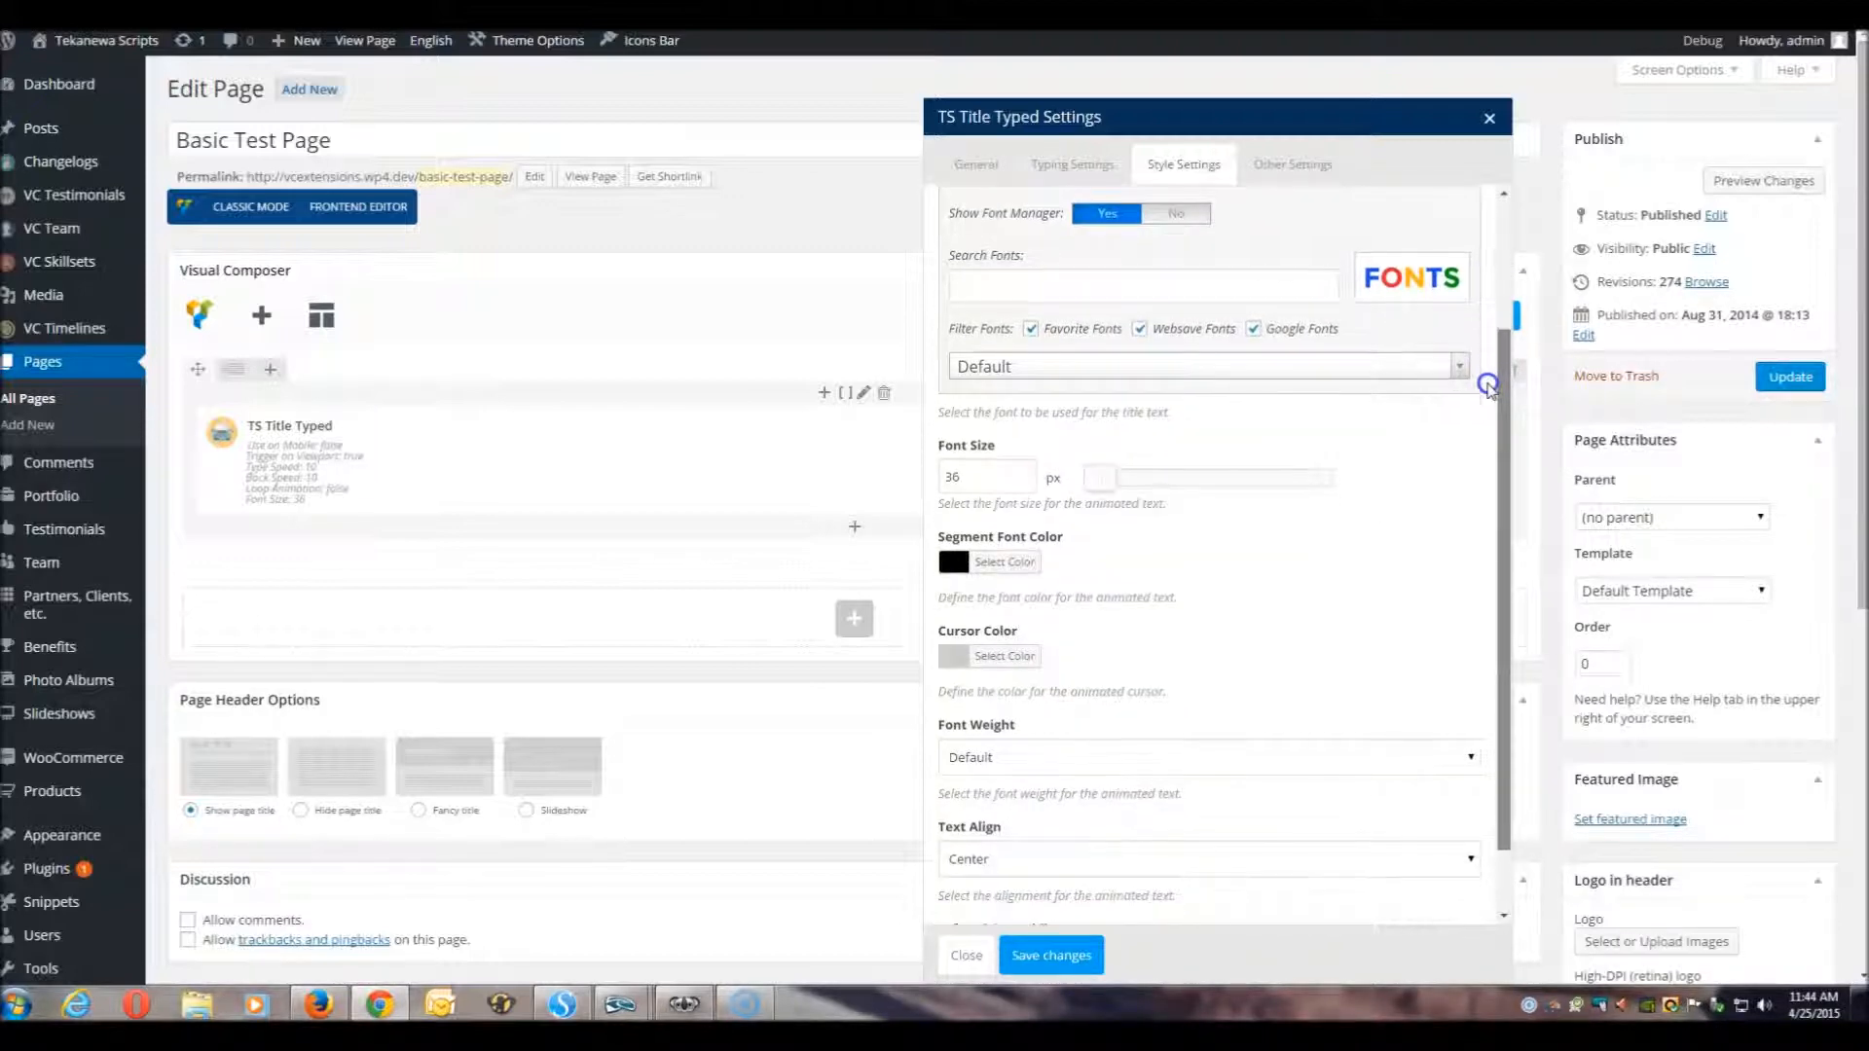
click(1460, 373)
click(1467, 378)
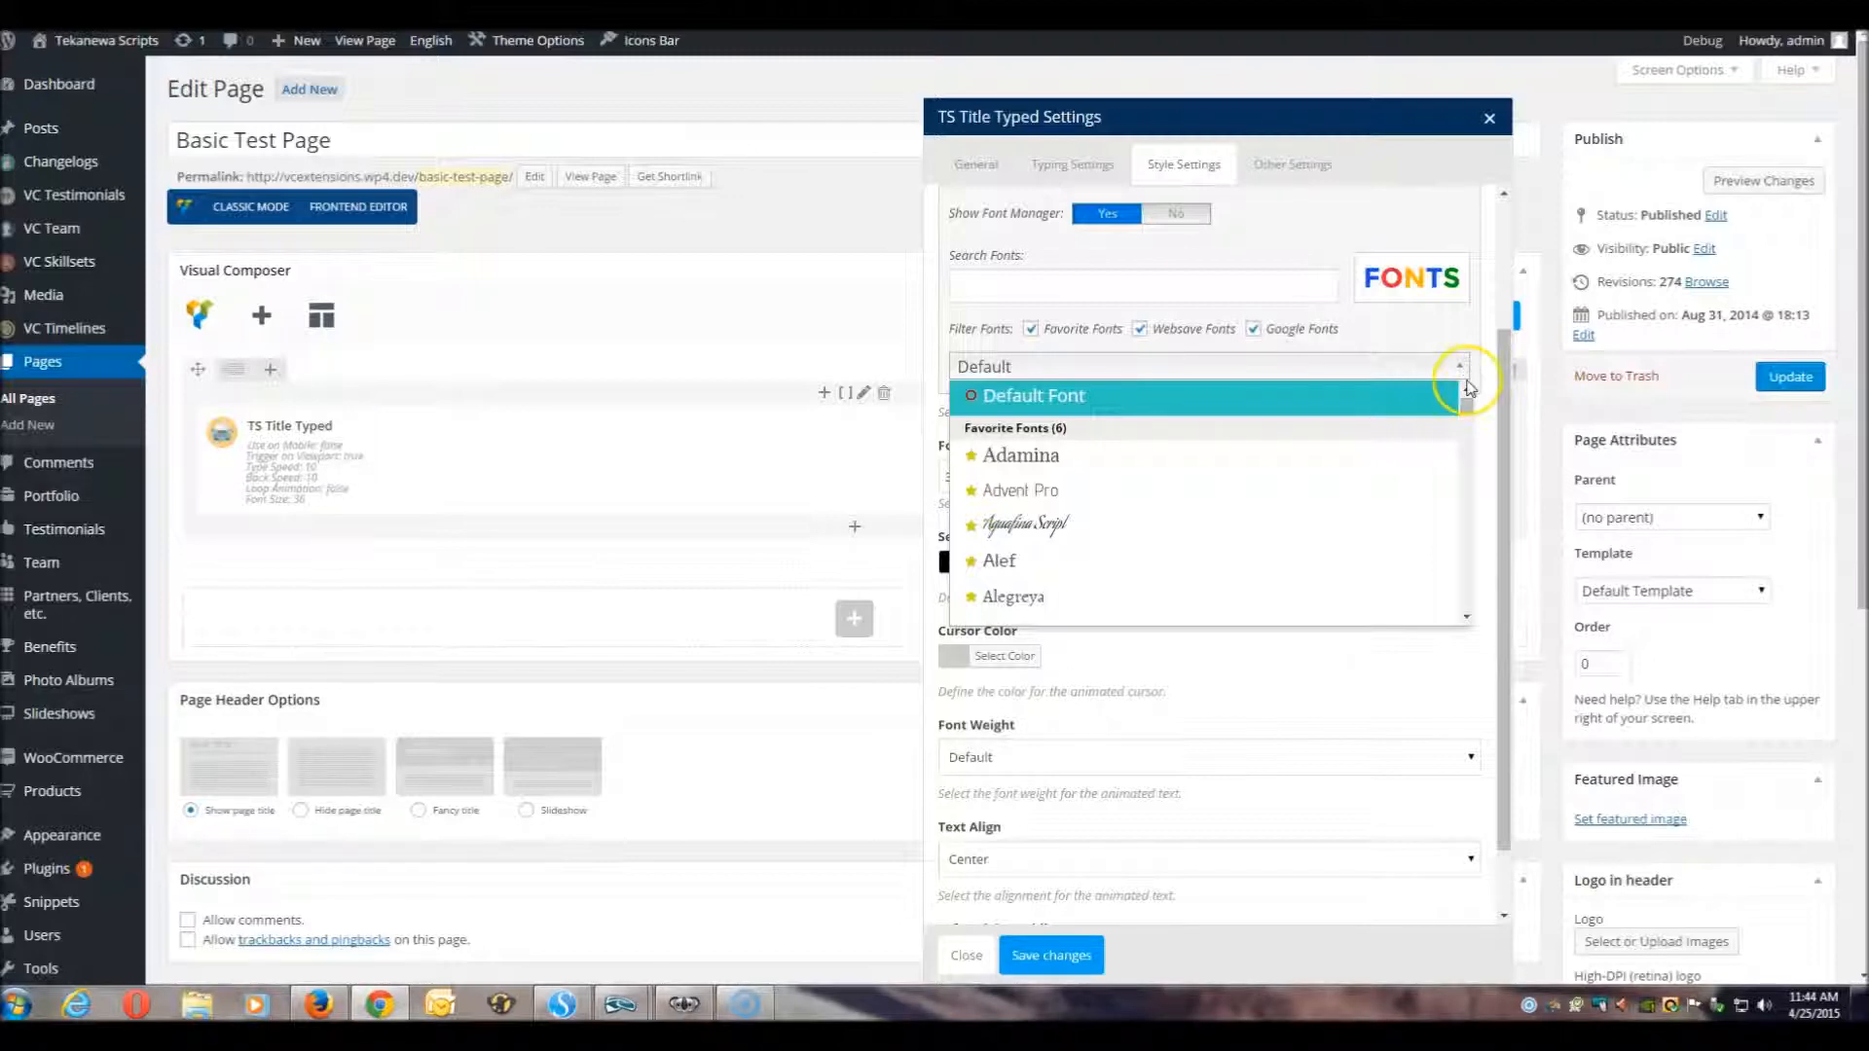
scroll(1462, 386, up, 1)
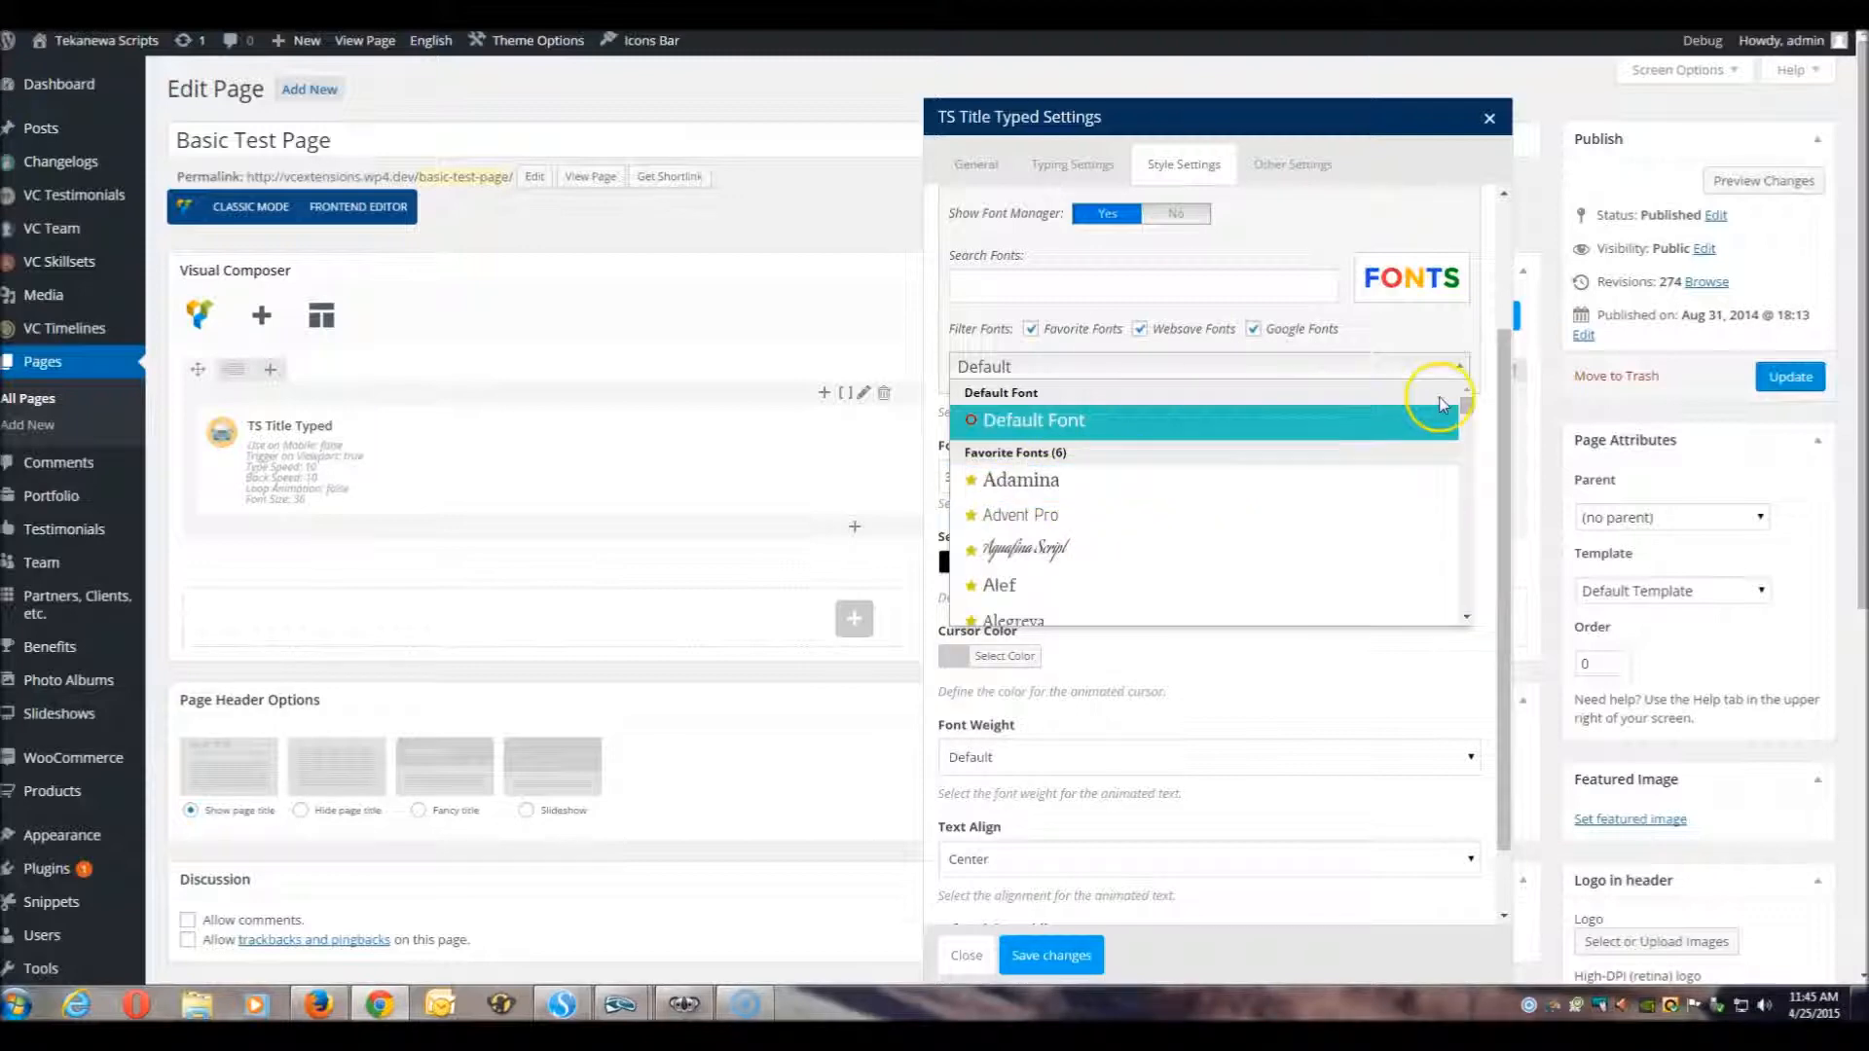
scroll(1468, 409, down, 3)
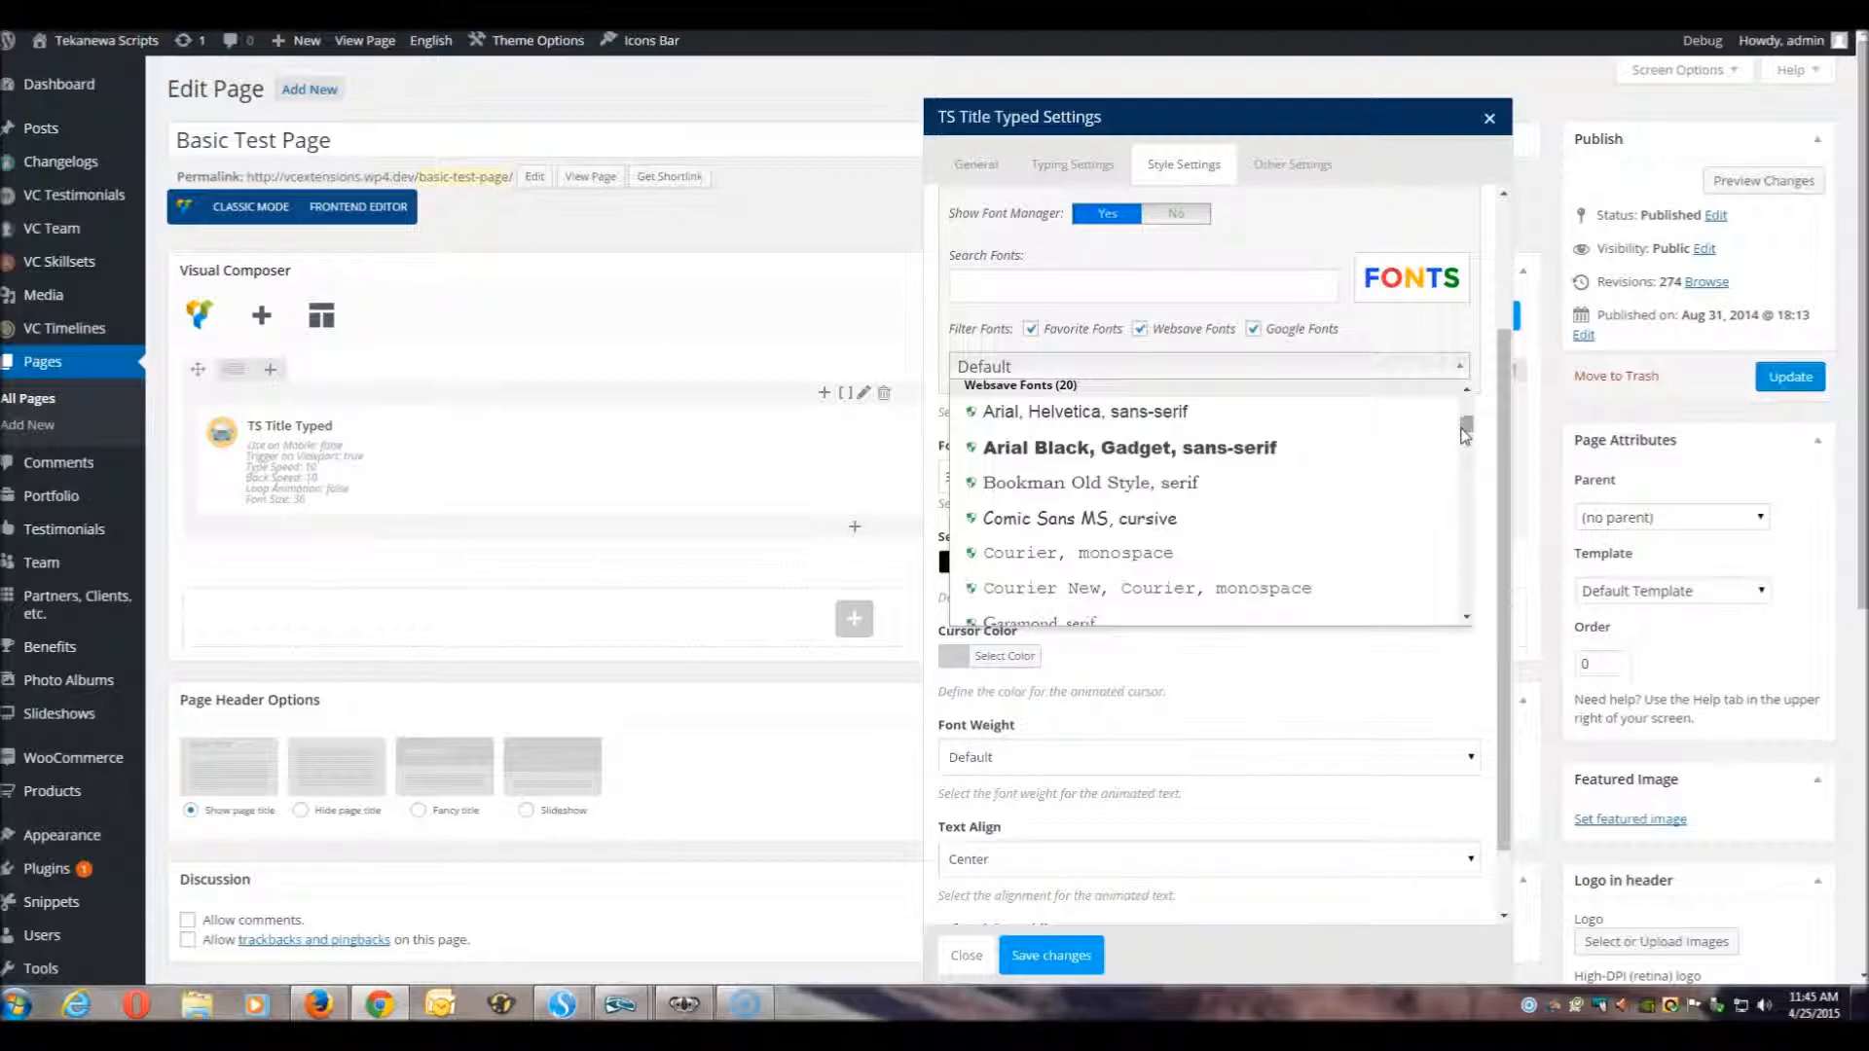
click(1465, 426)
drag(1470, 424, 1480, 473)
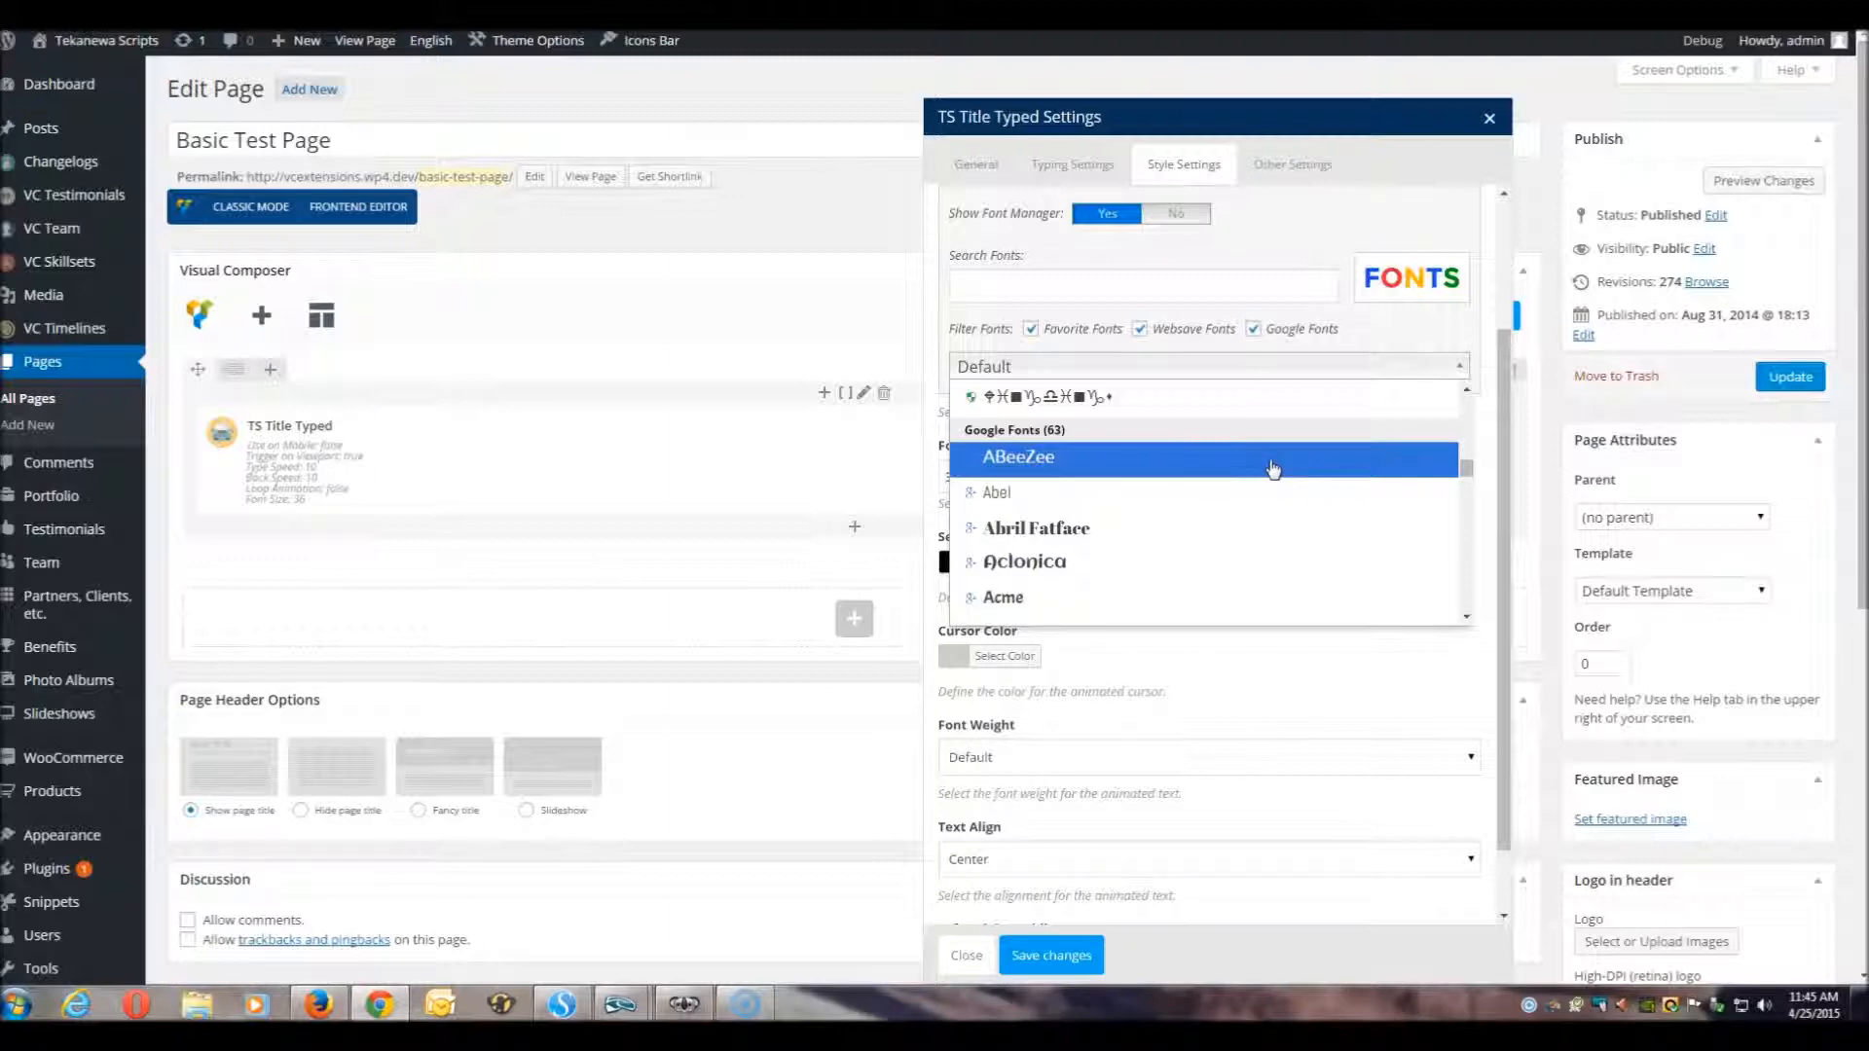
click(1466, 472)
drag(1466, 472, 1469, 412)
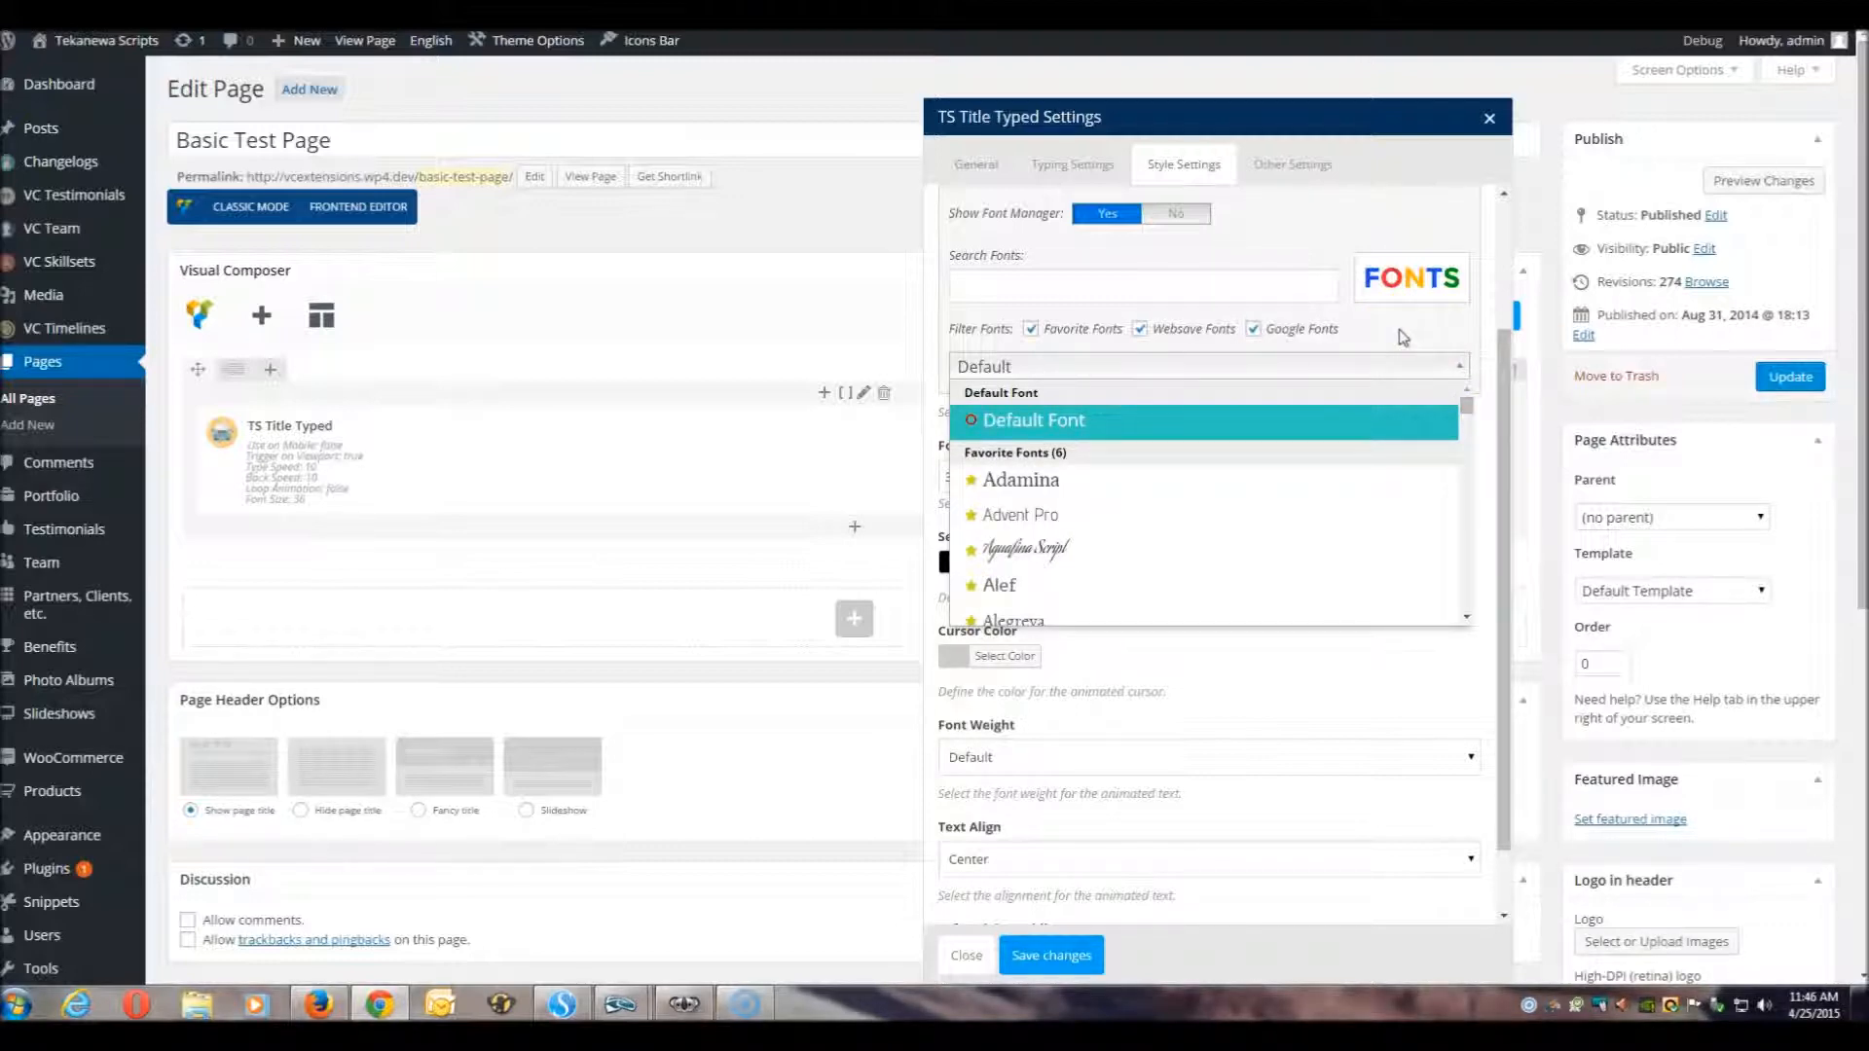
Step: Filter the font list with different combinations of Favorite, Websave and Google Fonts, and re-enable all three filters
click(1205, 329)
click(1278, 331)
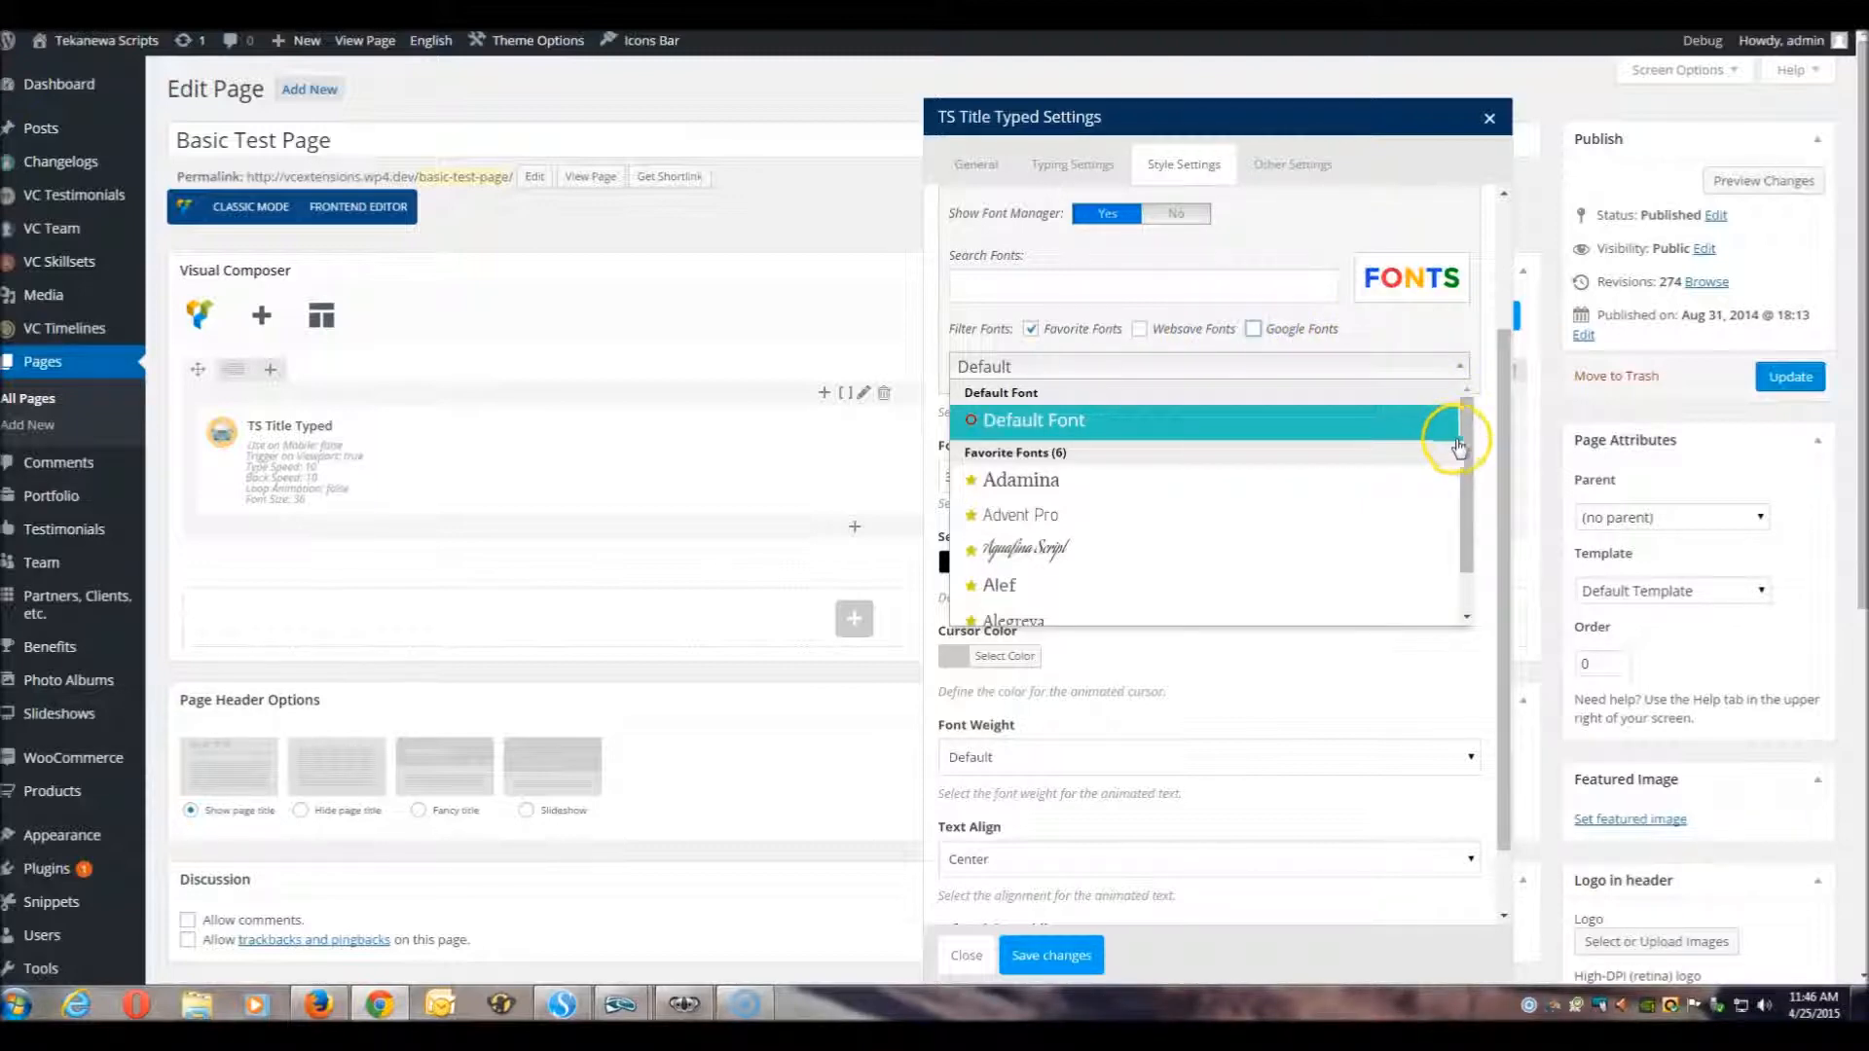
mouse_move(1458, 438)
mouse_down()
mouse_move(1464, 513)
mouse_move(1467, 407)
mouse_up()
click(1097, 333)
click(1152, 331)
click(1189, 331)
click(1278, 329)
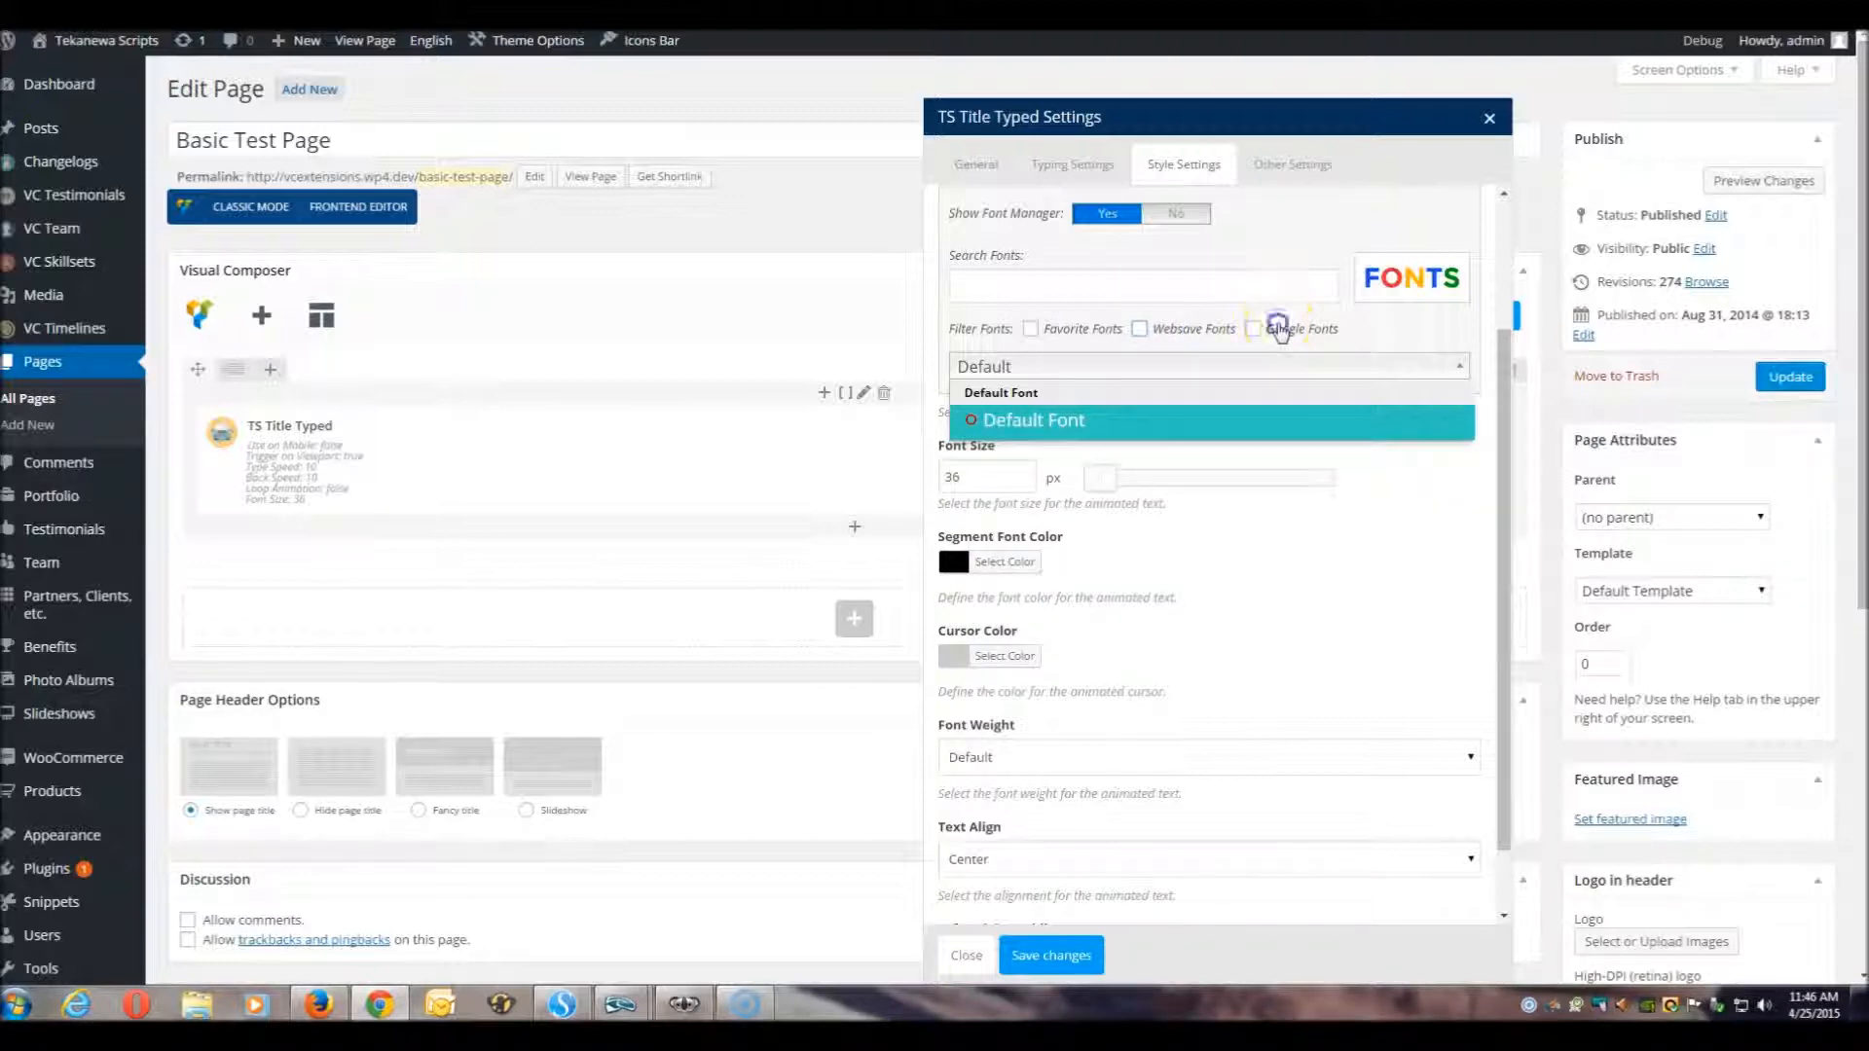
click(1138, 329)
click(1110, 333)
Step: Search the element's font list for "pro" and clear the search
click(1027, 288)
text(pro)
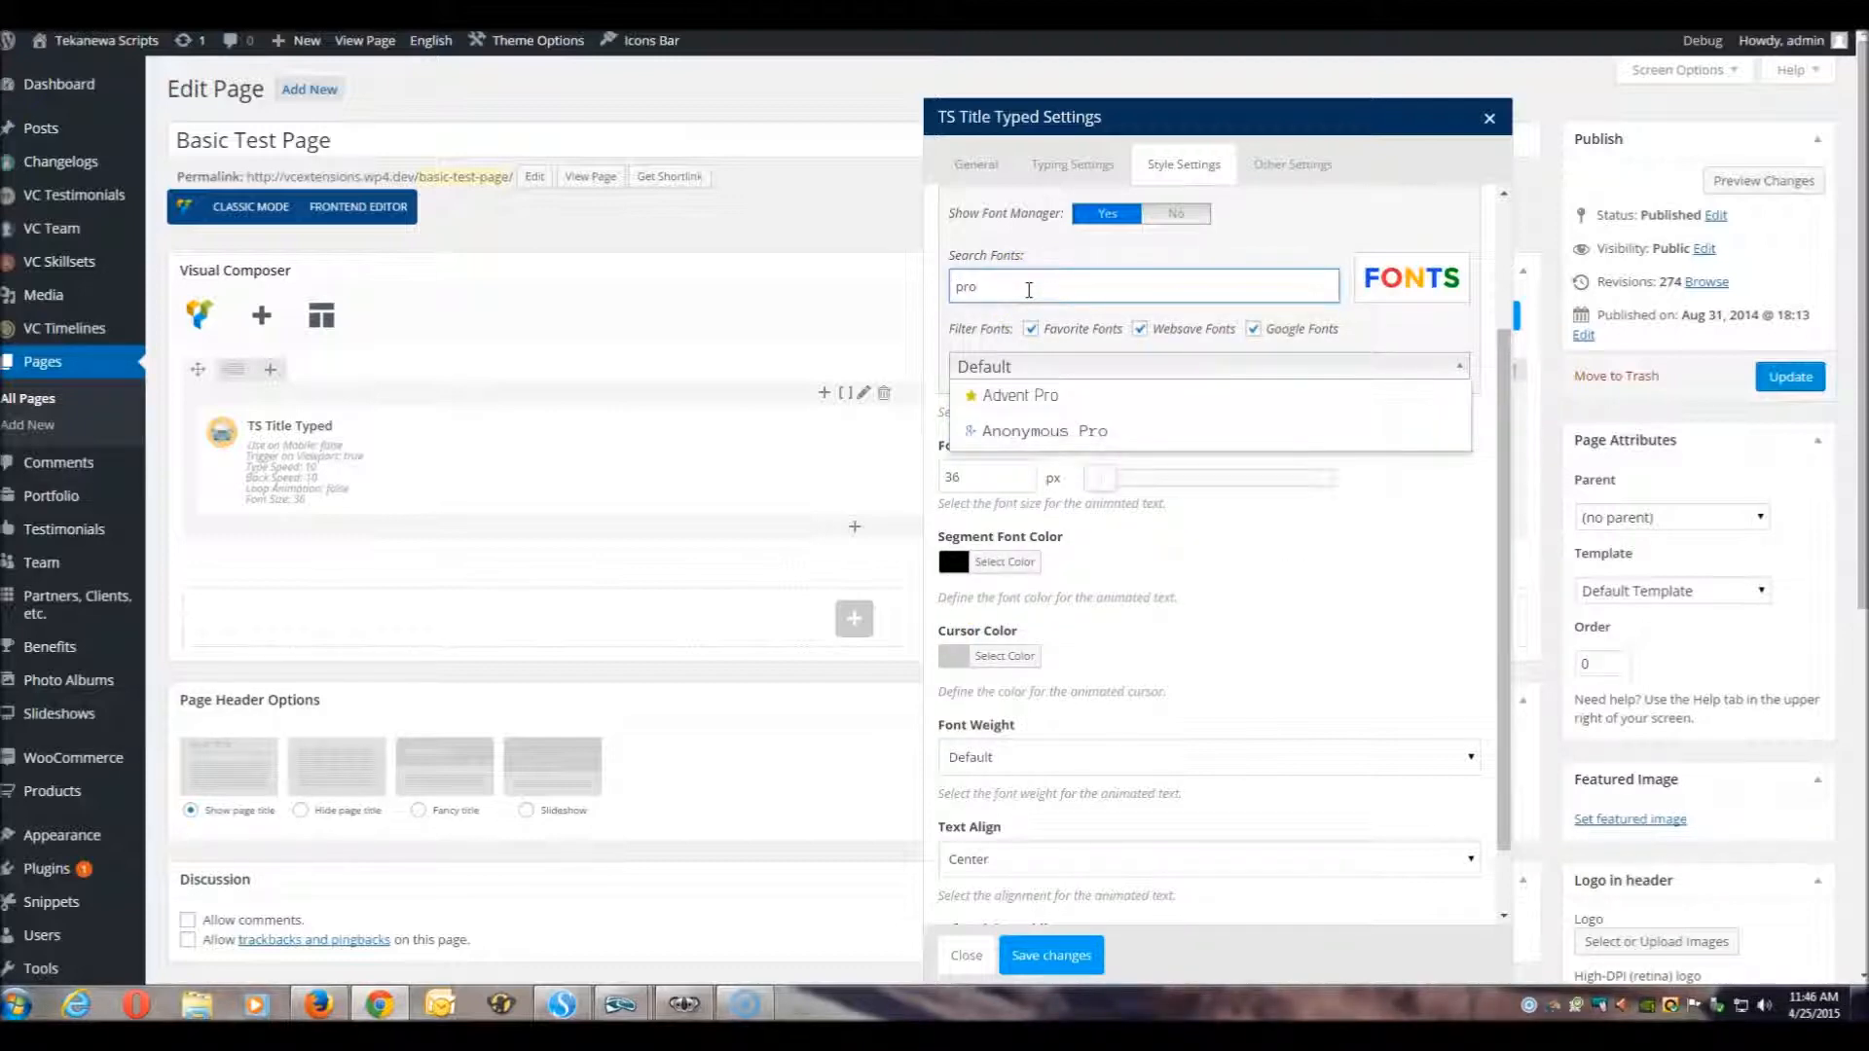
key(BackSpace)
key(BackSpace)
key(BackSpace)
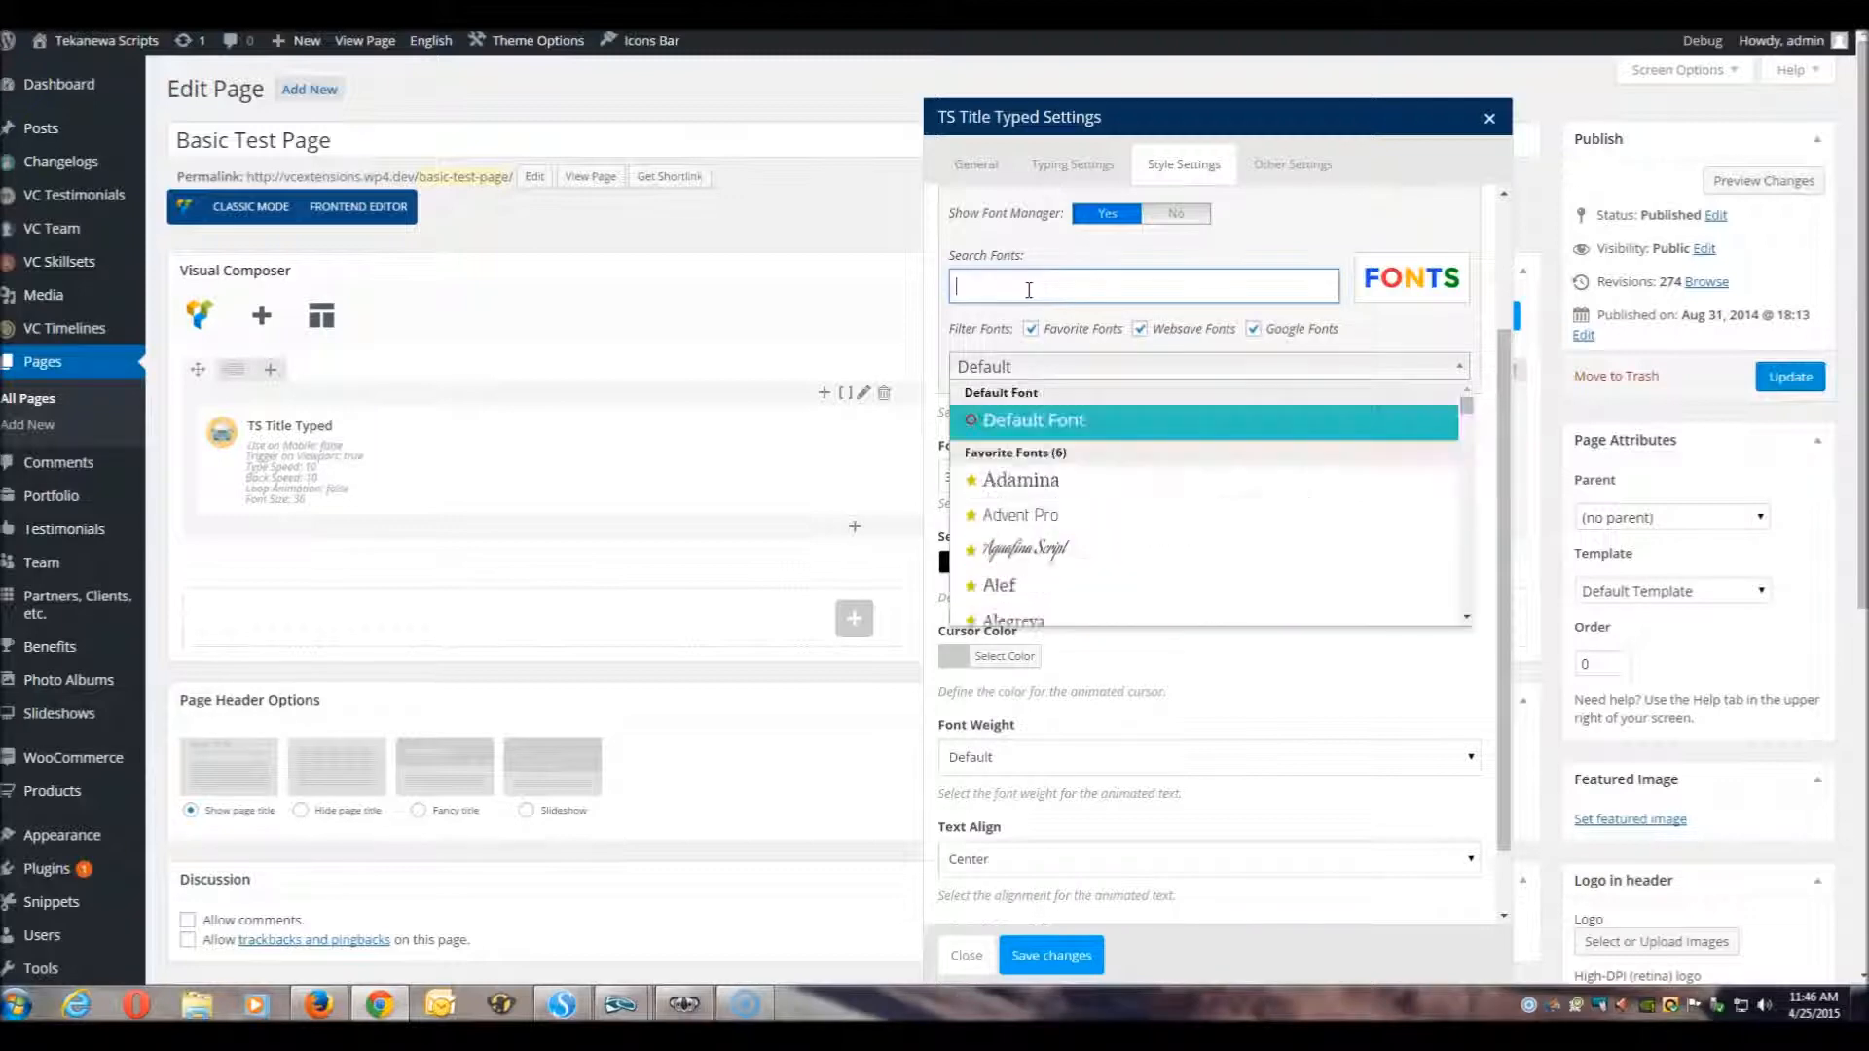
Step: Choose Advent Pro as the title font and review its variants, keeping regular
click(1051, 518)
click(1321, 615)
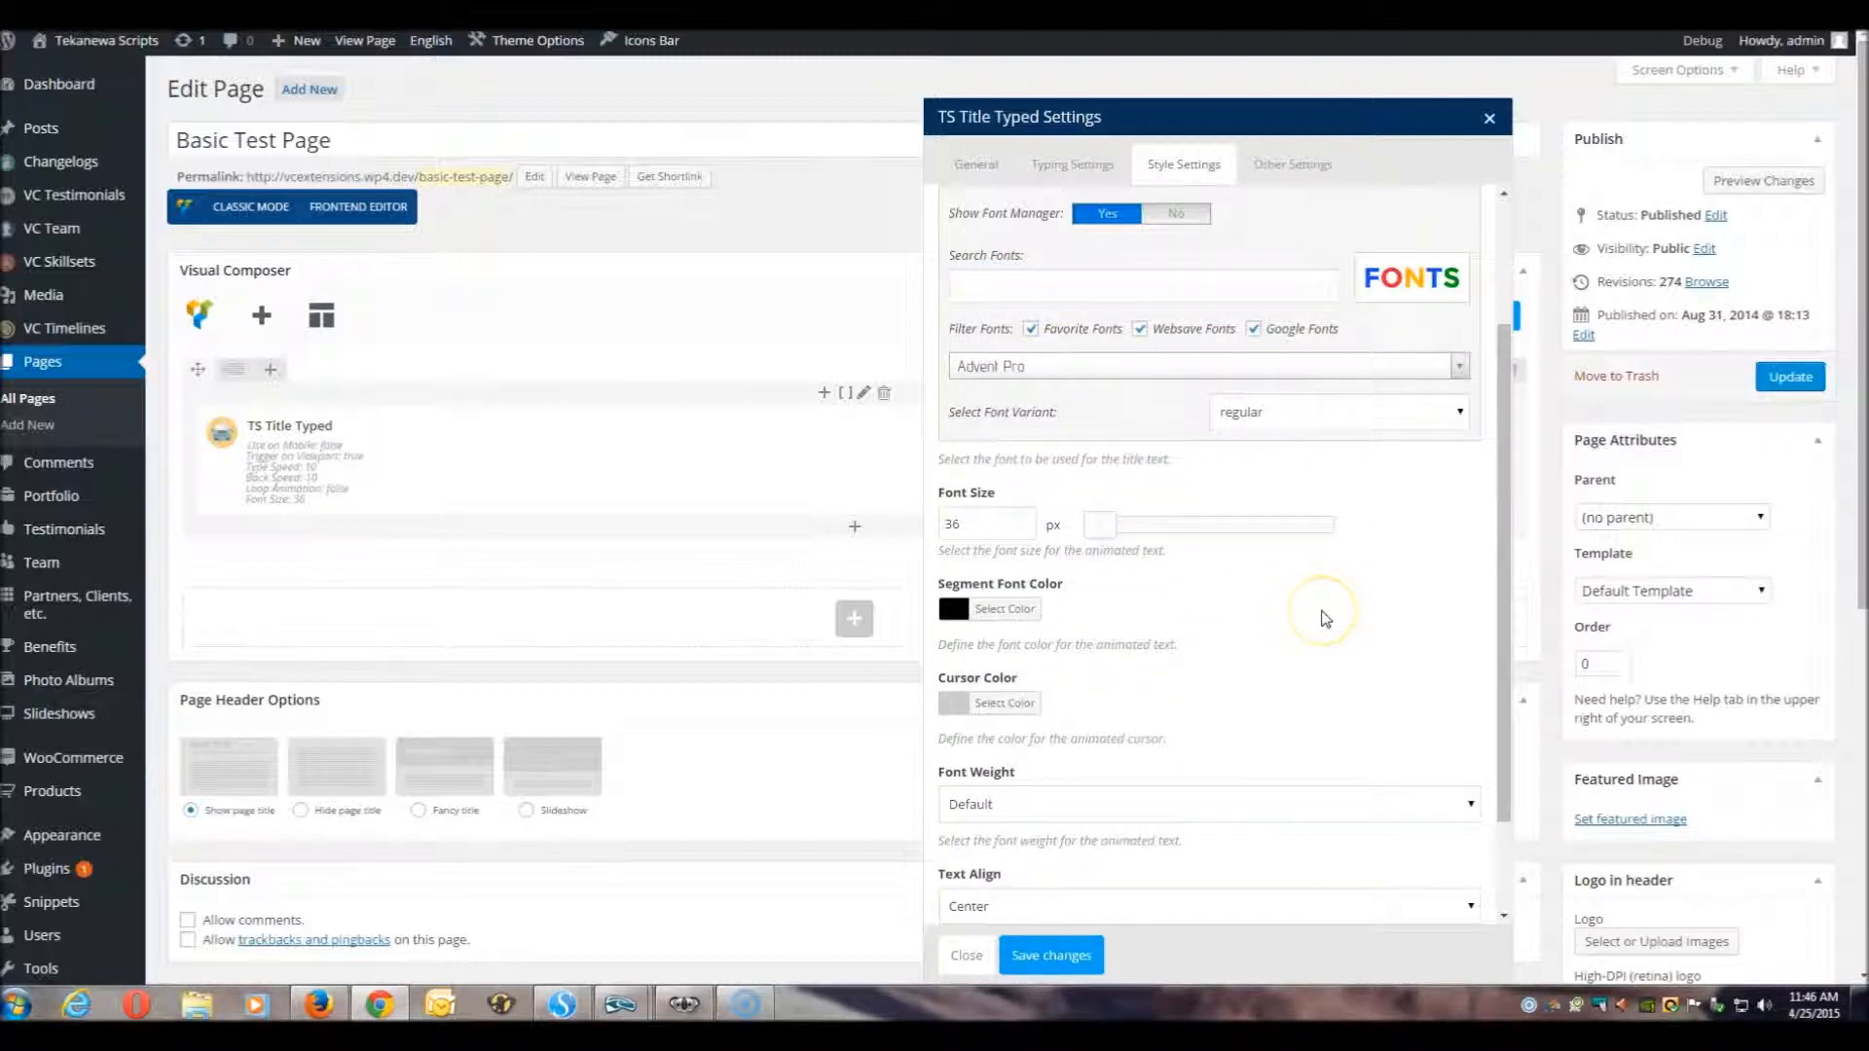
click(1011, 434)
click(1370, 413)
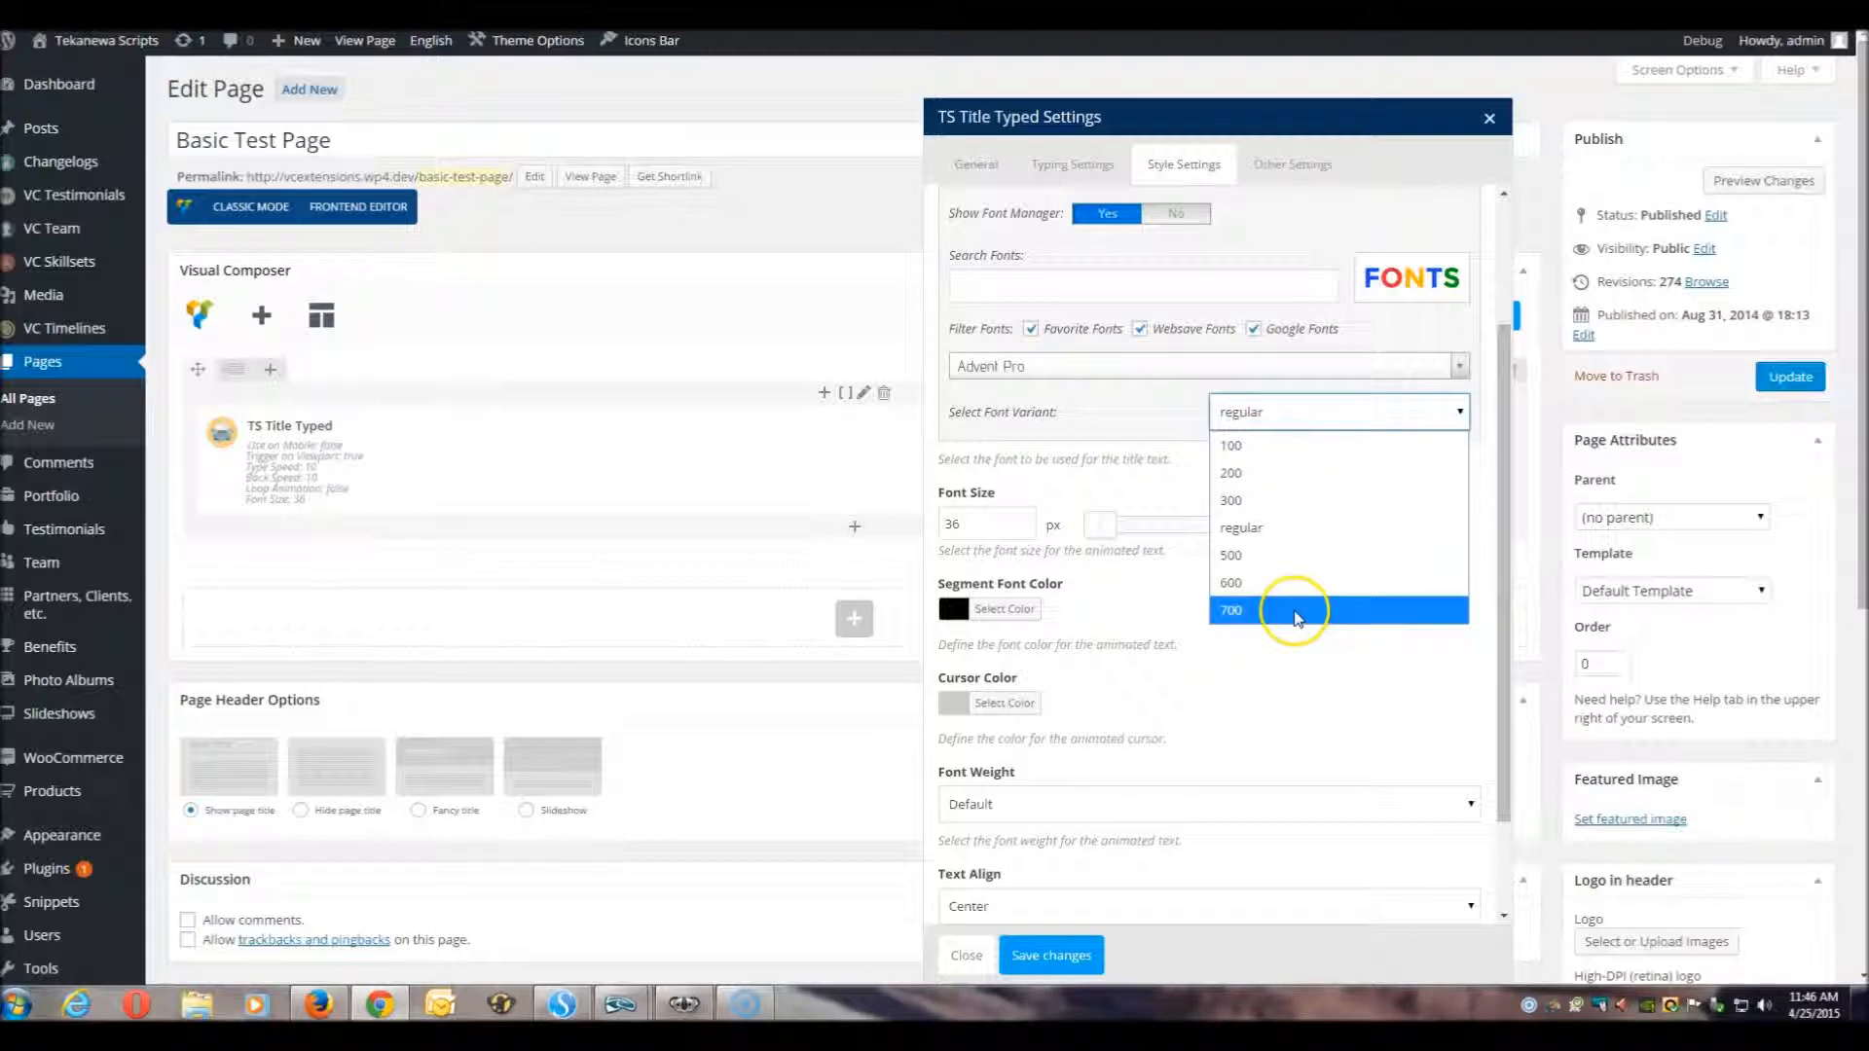
click(1146, 420)
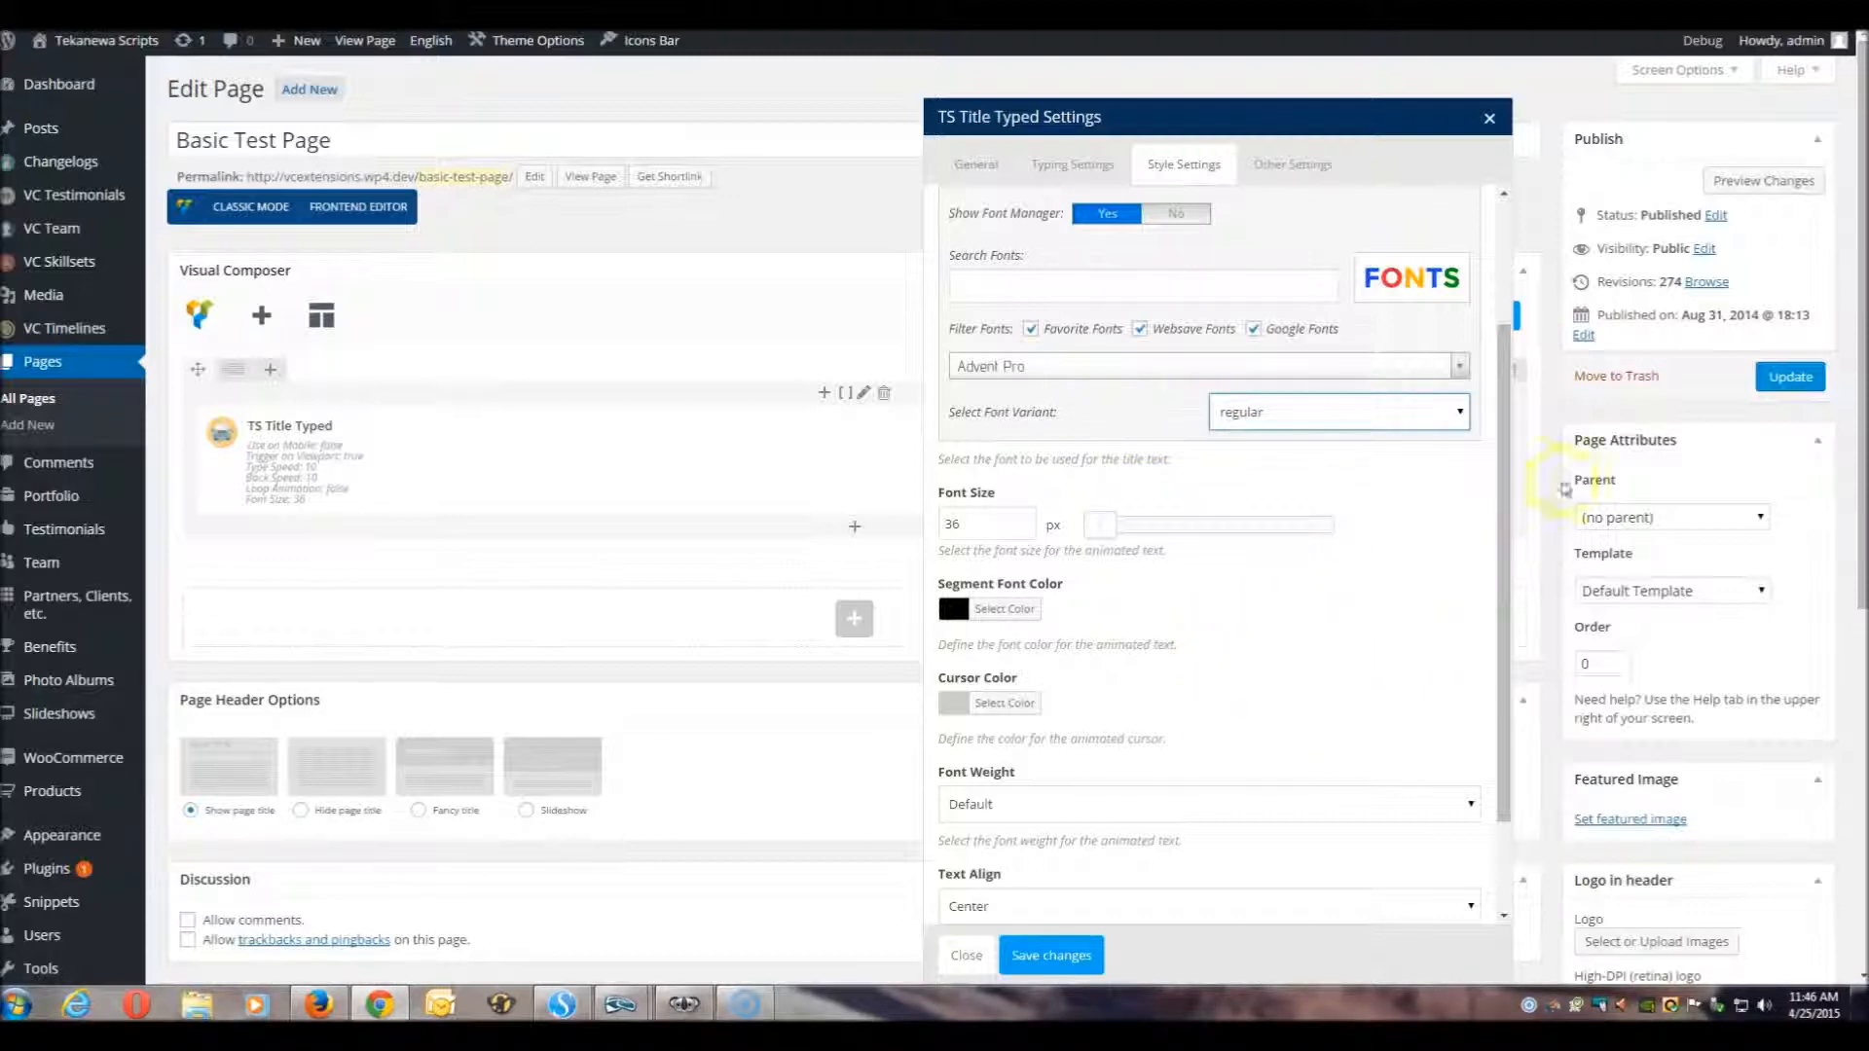
Step: Save the TS Title Typed element's settings and update the Basic Test Page
click(1074, 962)
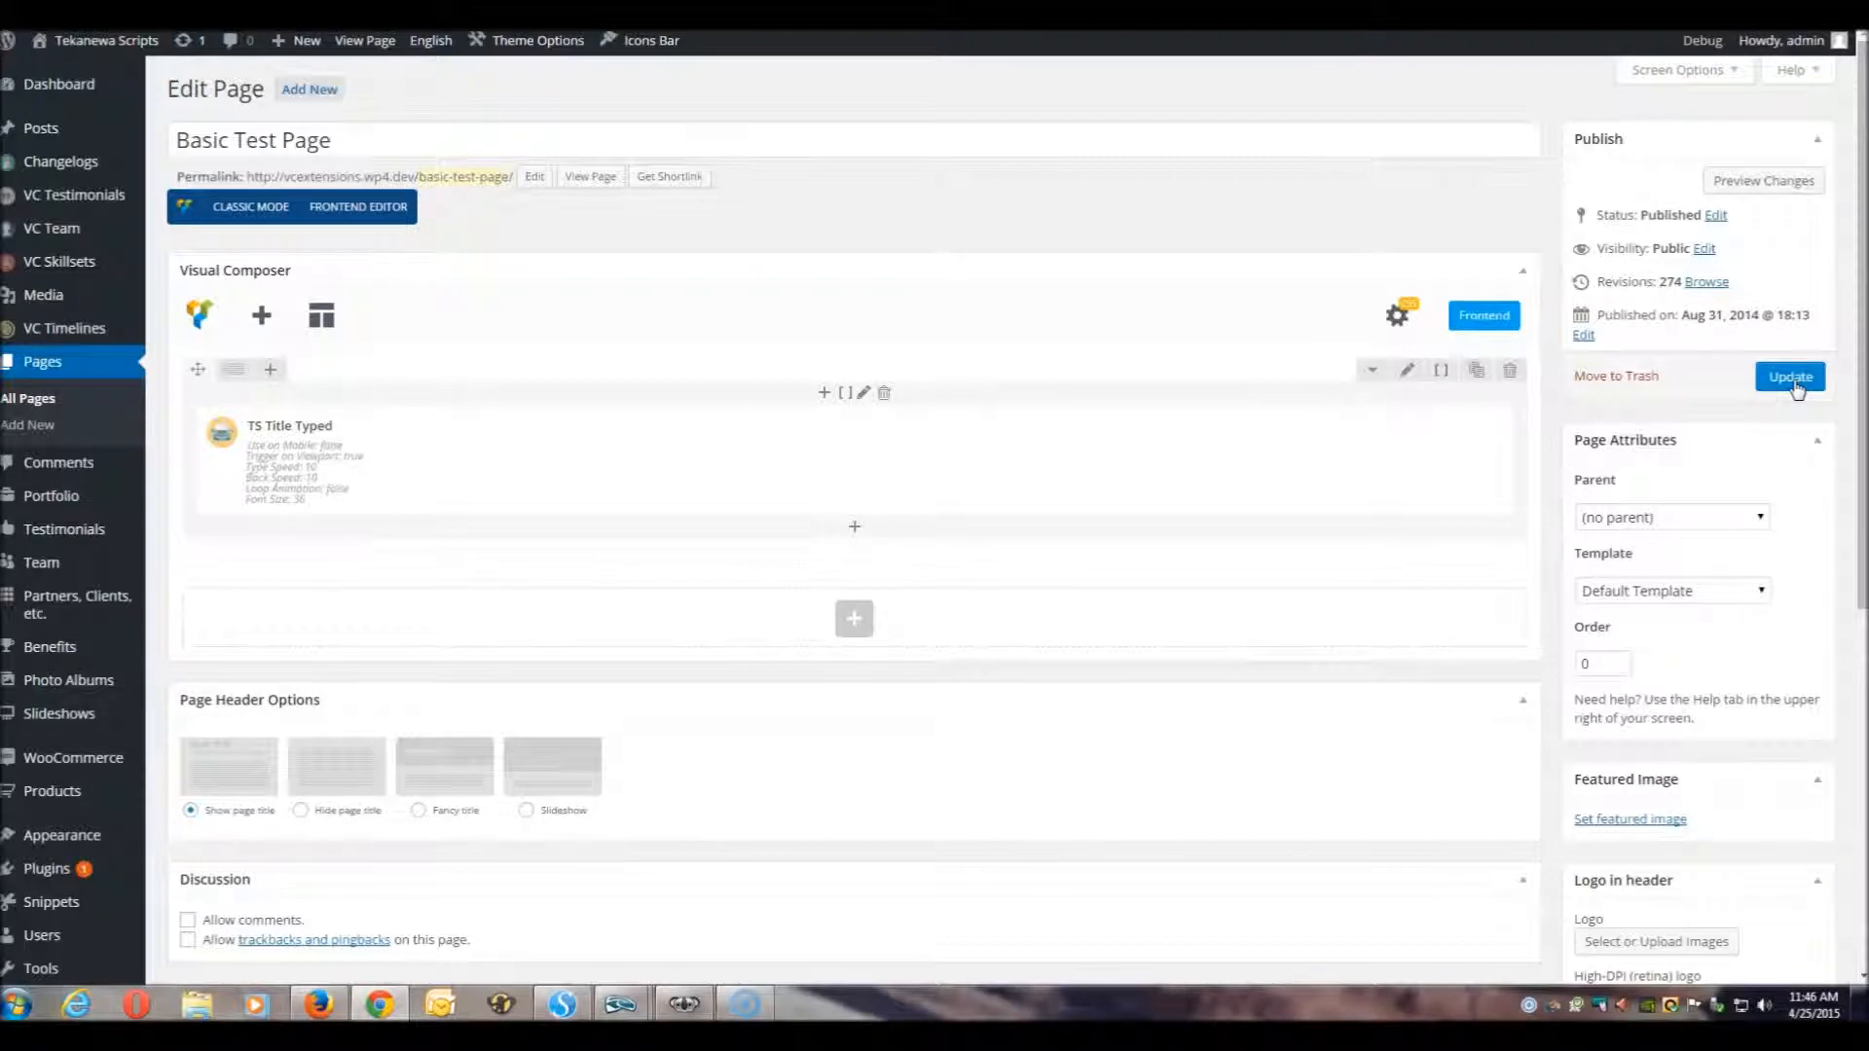
click(1793, 382)
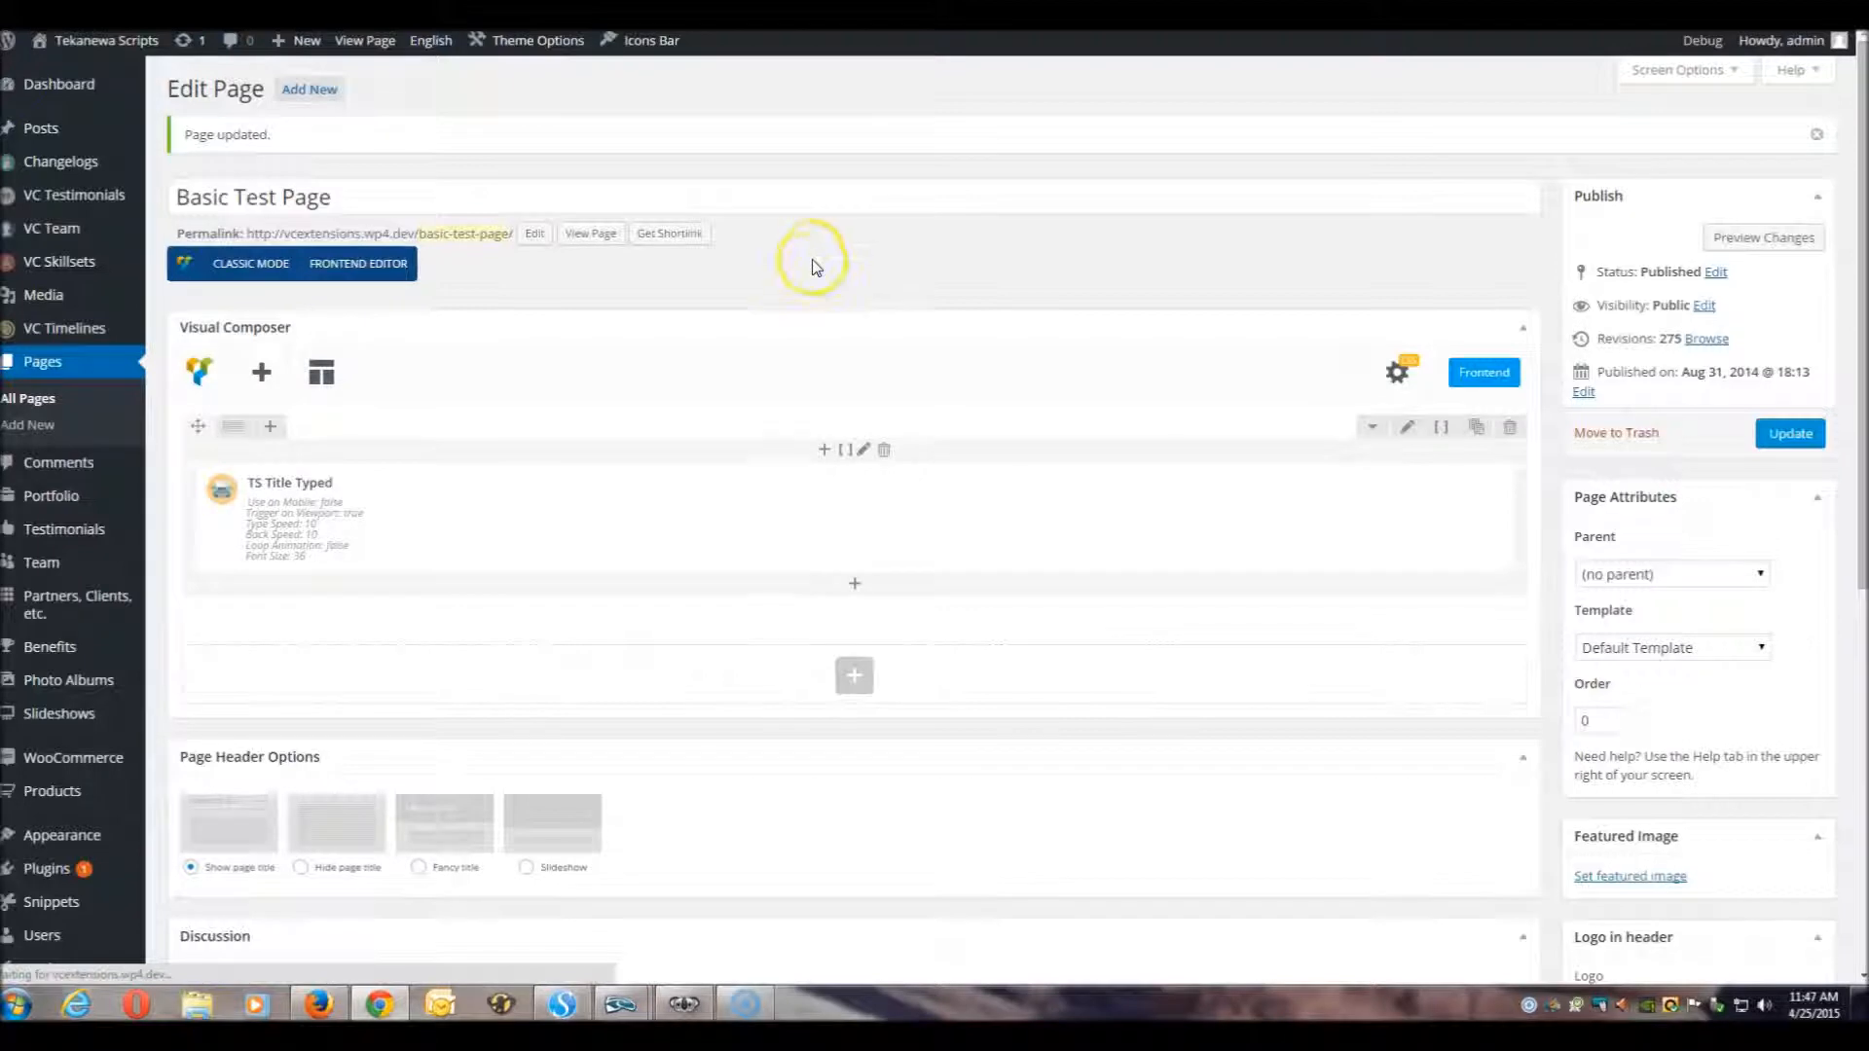
Step: View the published Basic Test Page in a new browser tab and check the font of the typed title
right_click(602, 243)
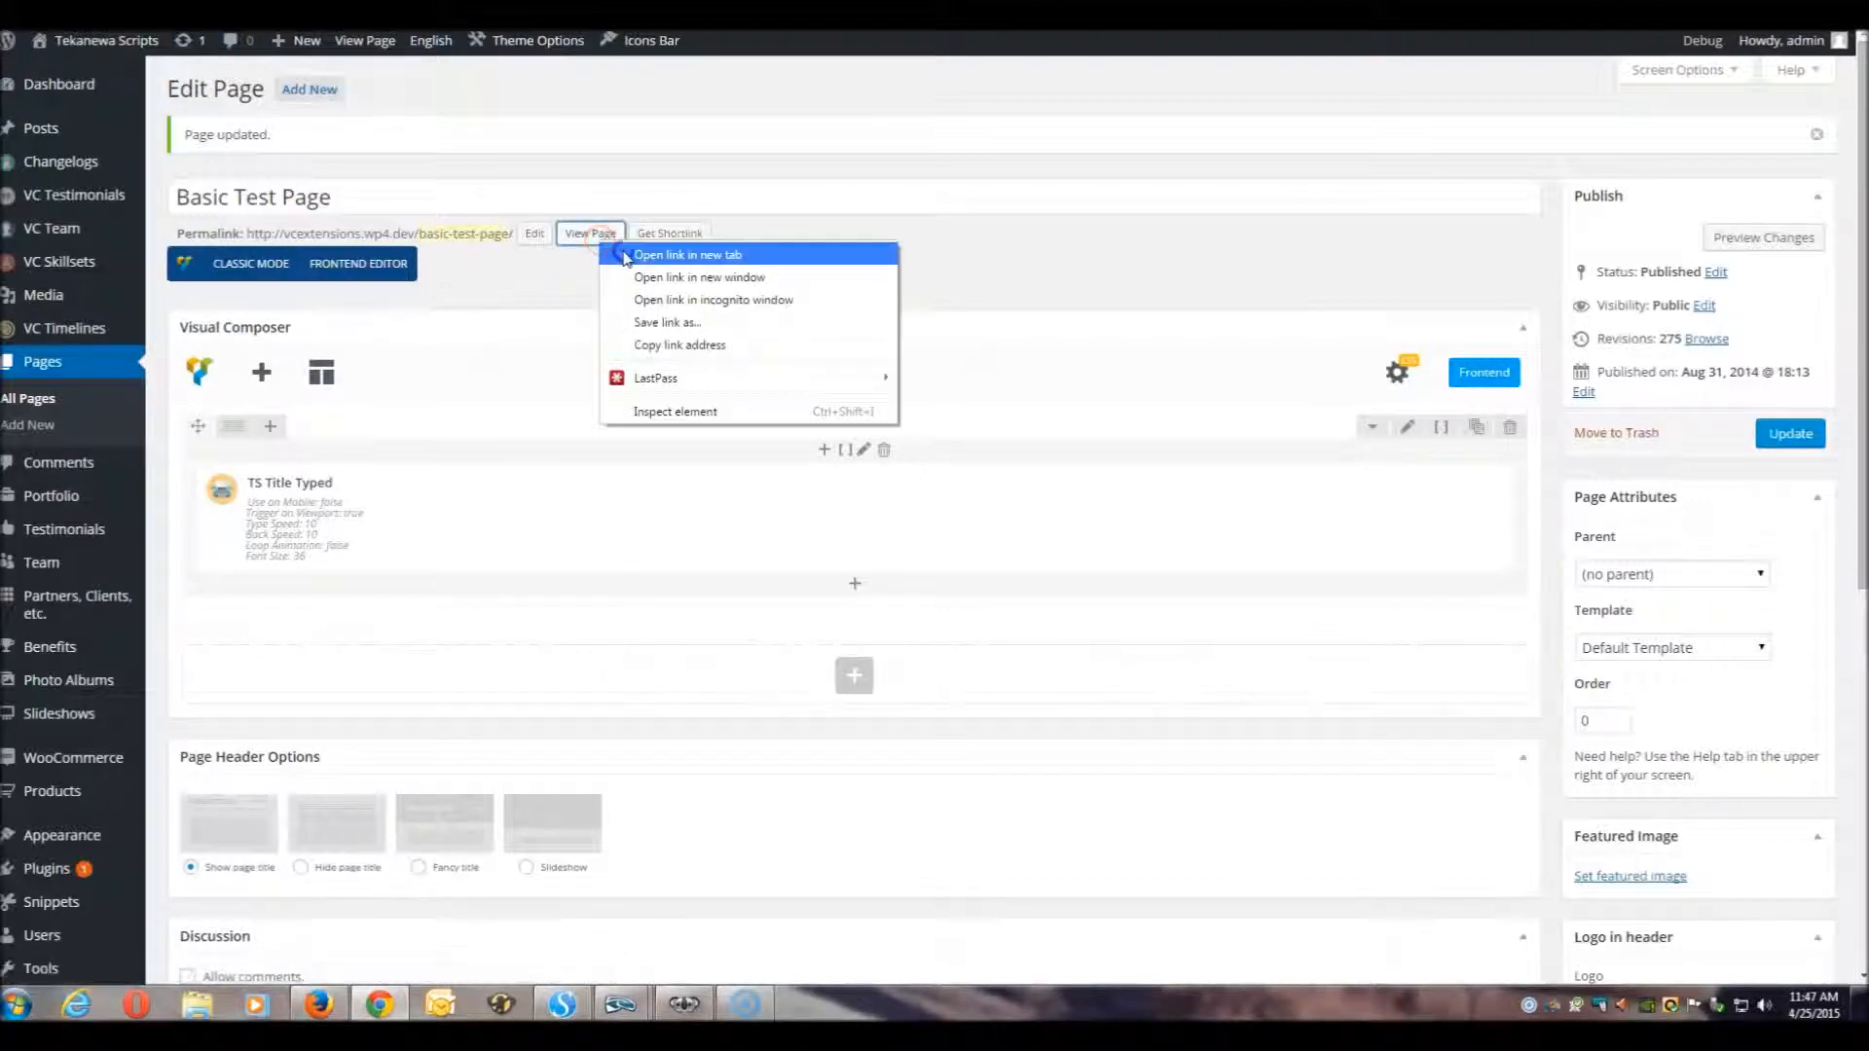
click(681, 261)
key(ctrl+Tab)
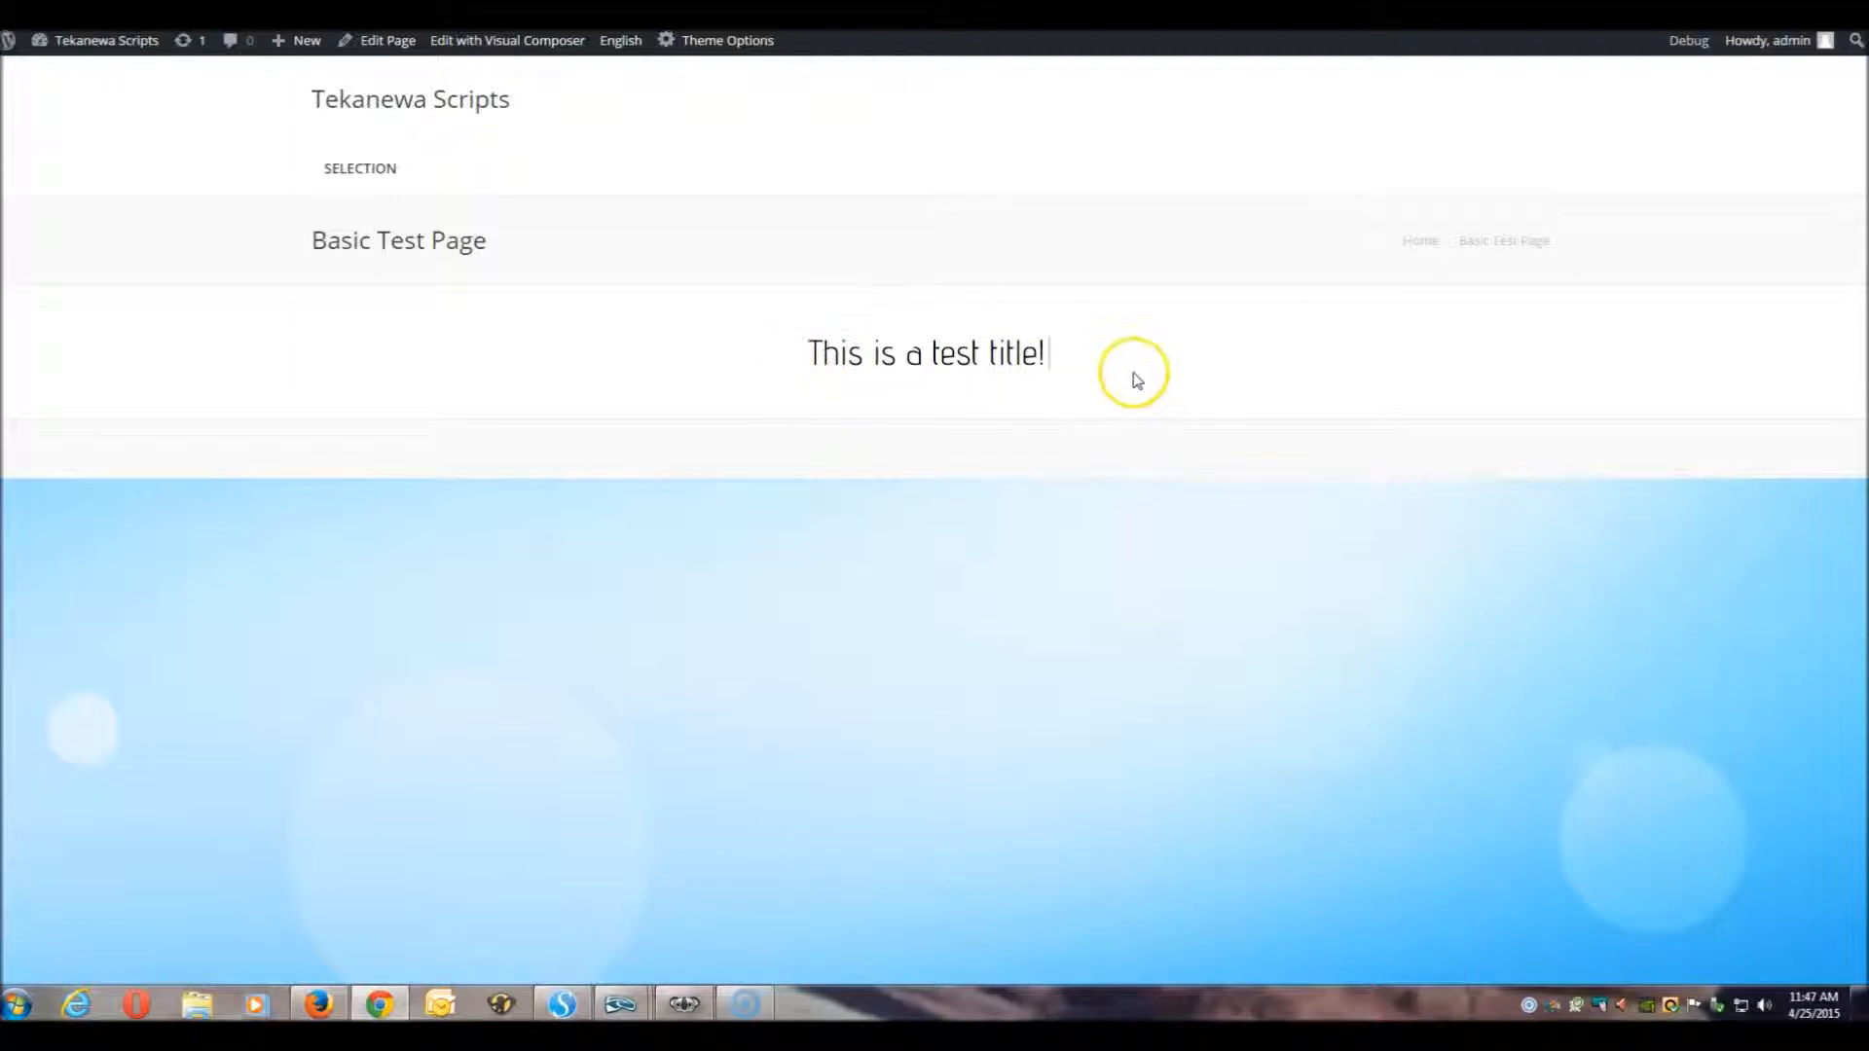
drag(815, 353, 1234, 366)
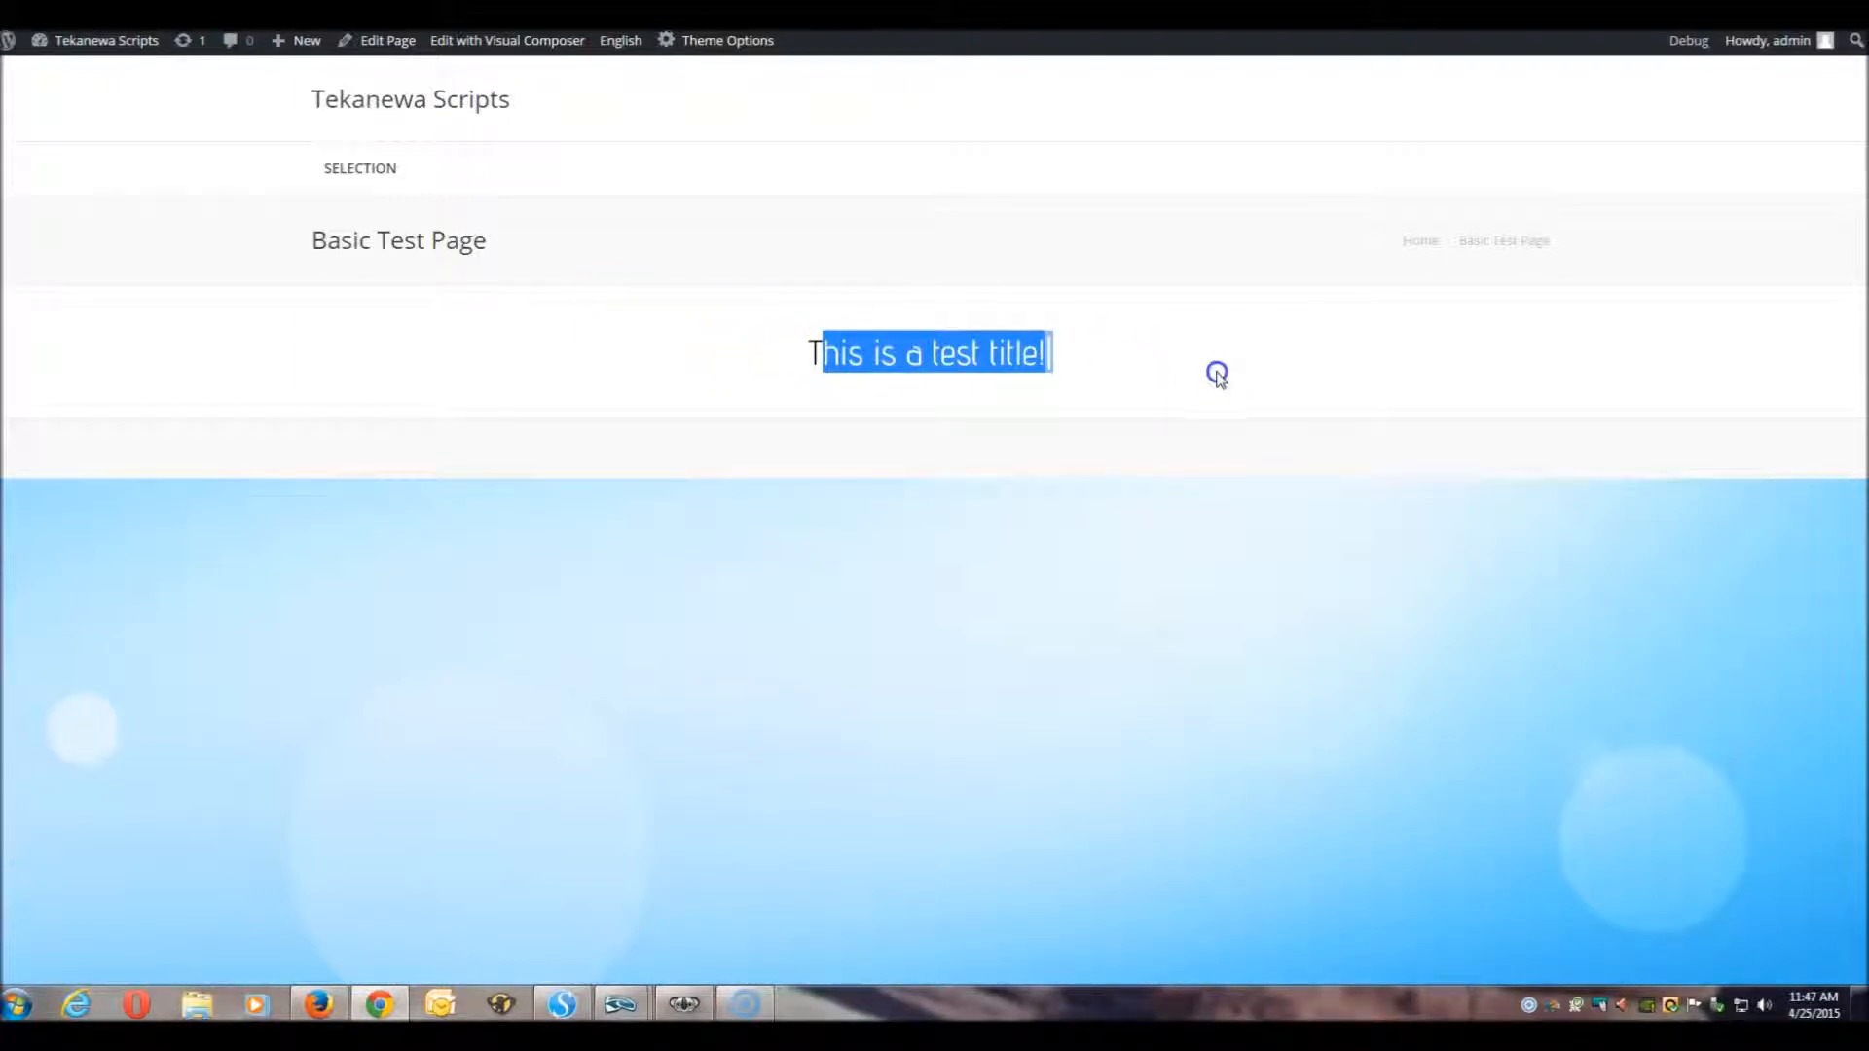
click(957, 372)
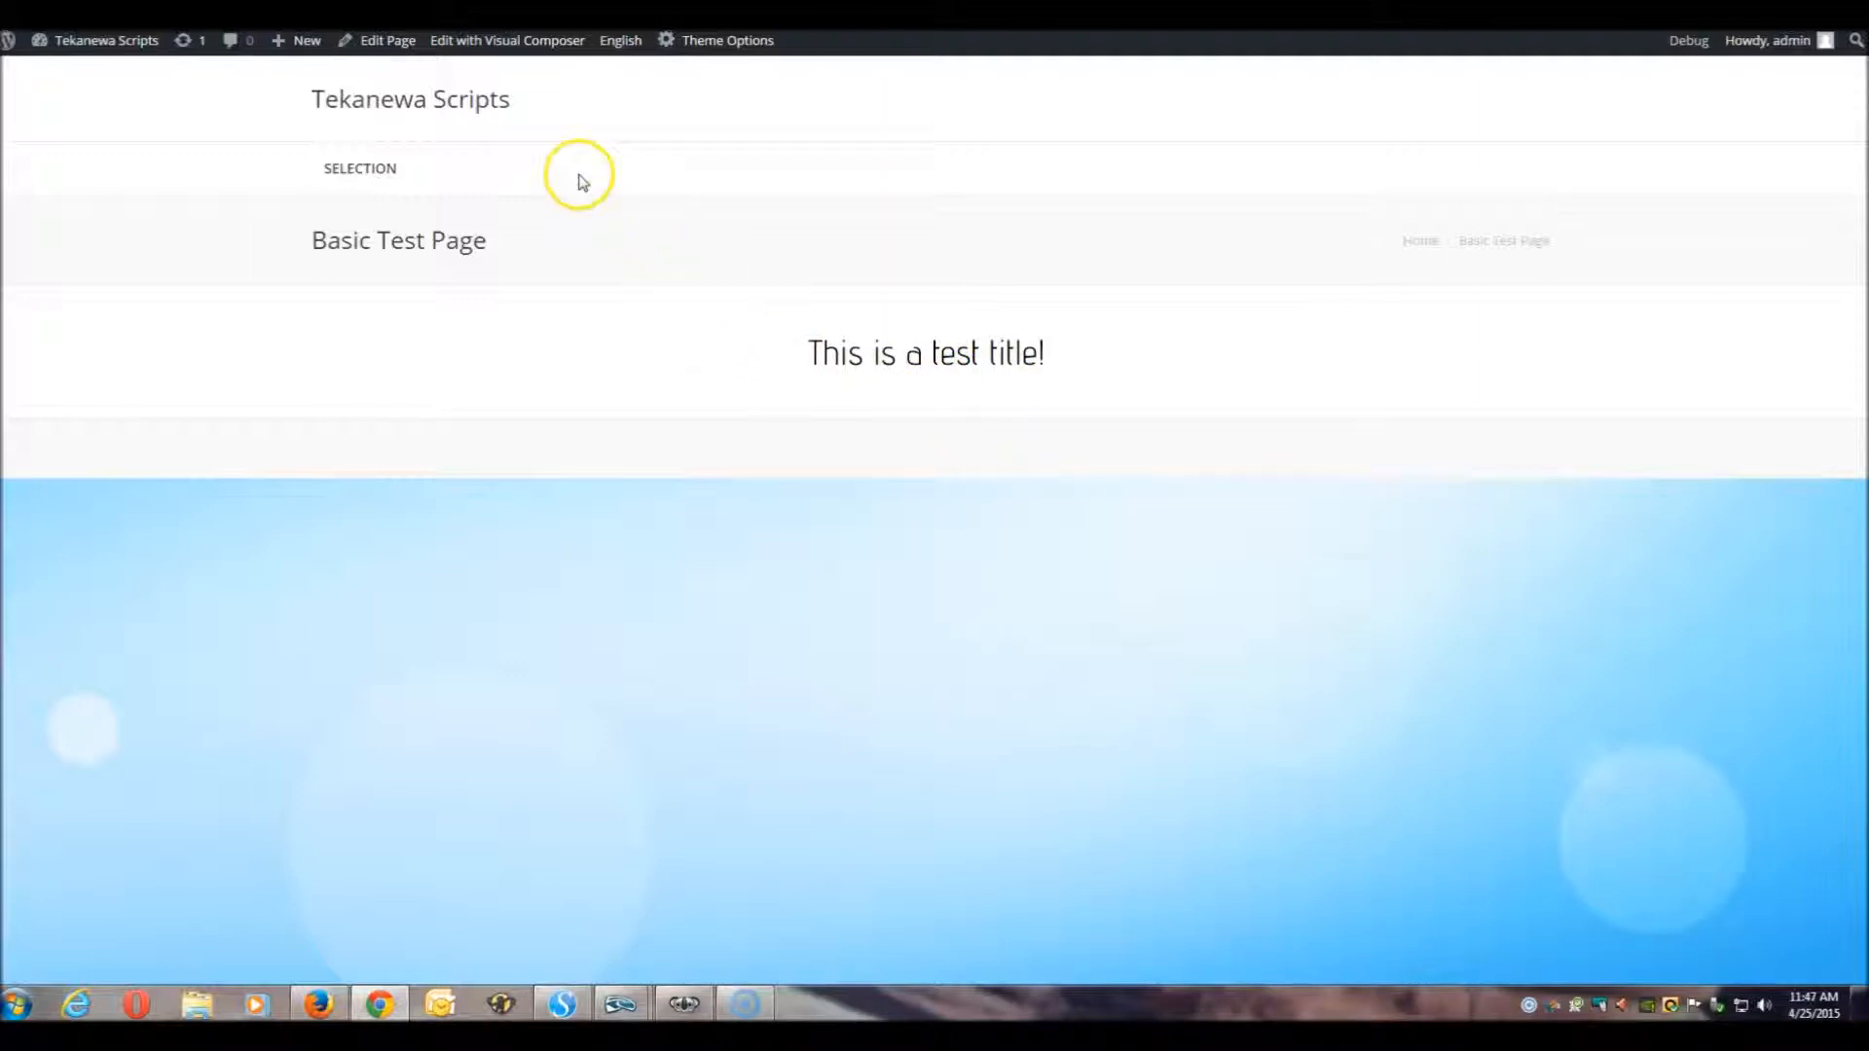